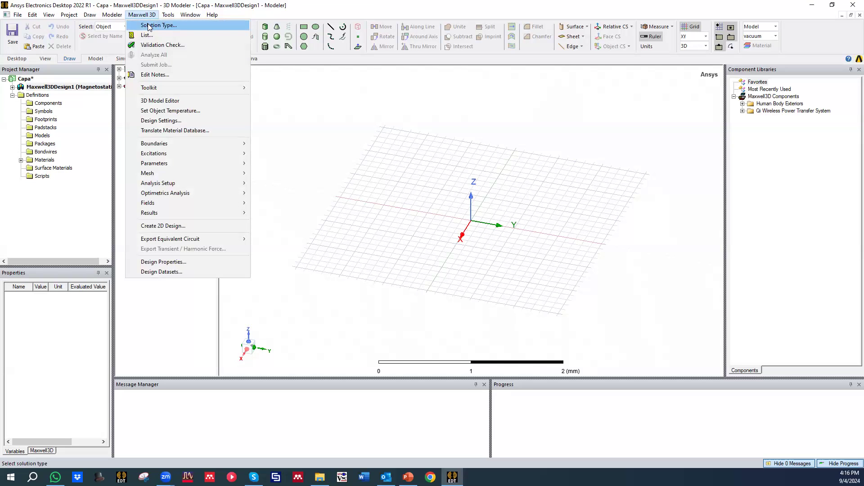
Step: Set the design's solution type to Electrostatic and save the project
{"action": "left_click", "coordinate": [149, 25]}
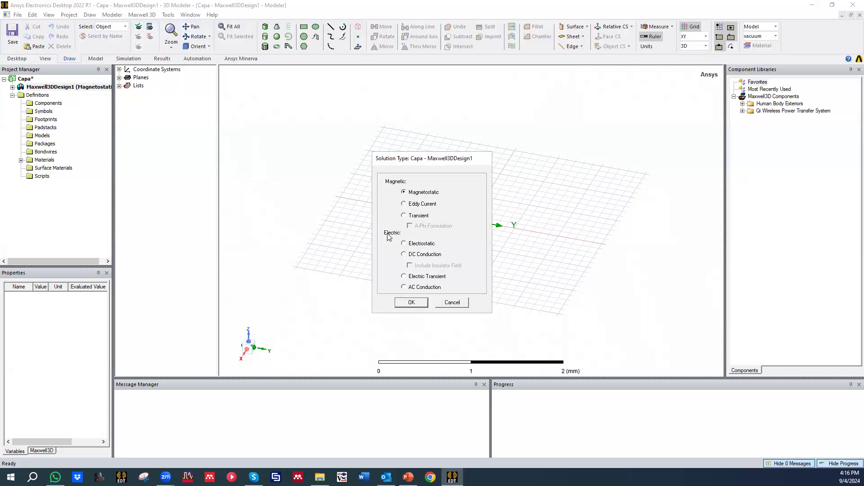
{"action": "left_click", "coordinate": [403, 244]}
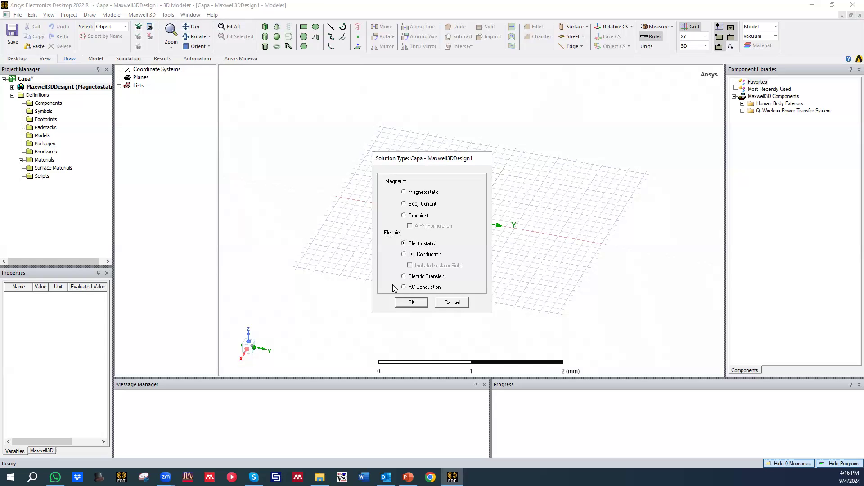
{"action": "left_click", "coordinate": [421, 304]}
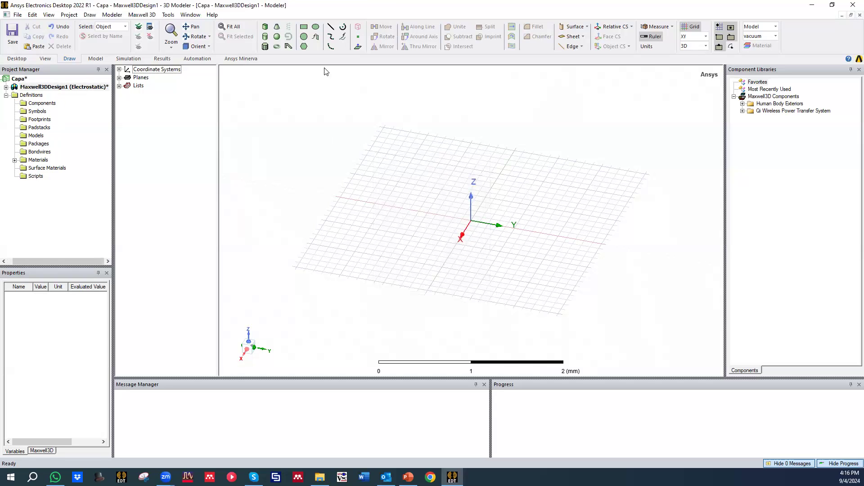
{"action": "left_click", "coordinate": [12, 32]}
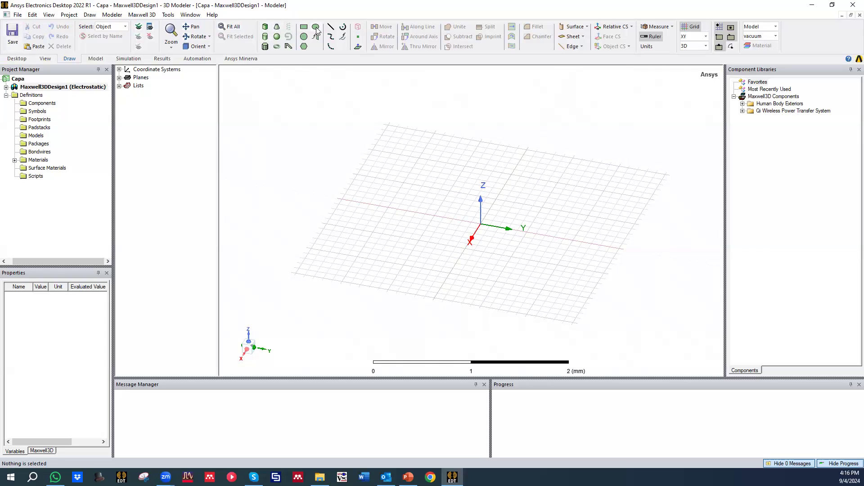
Step: Draw a box from the origin, about 0.8 mm by 0.8 mm in X and Y and 0.5 mm high in Z
{"action": "left_click", "coordinate": [265, 27]}
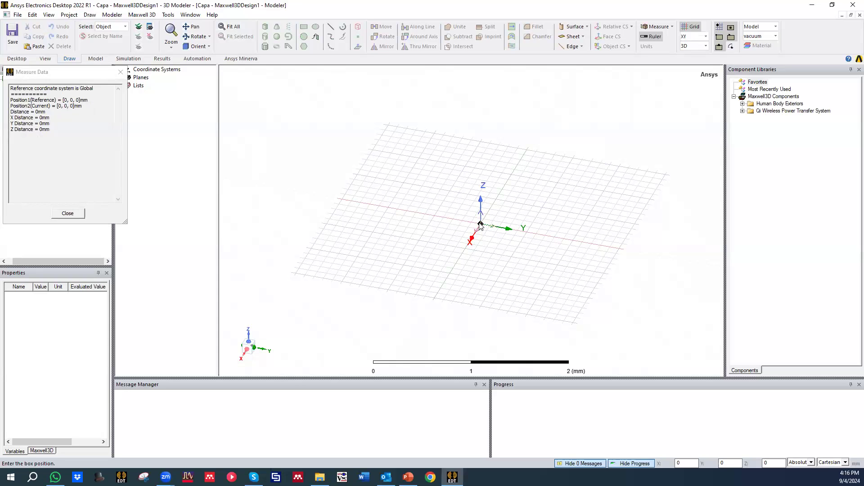
{"action": "middle_click_drag", "start_coordinate": [479, 224], "coordinate": [481, 214]}
{"action": "left_click", "coordinate": [478, 193]}
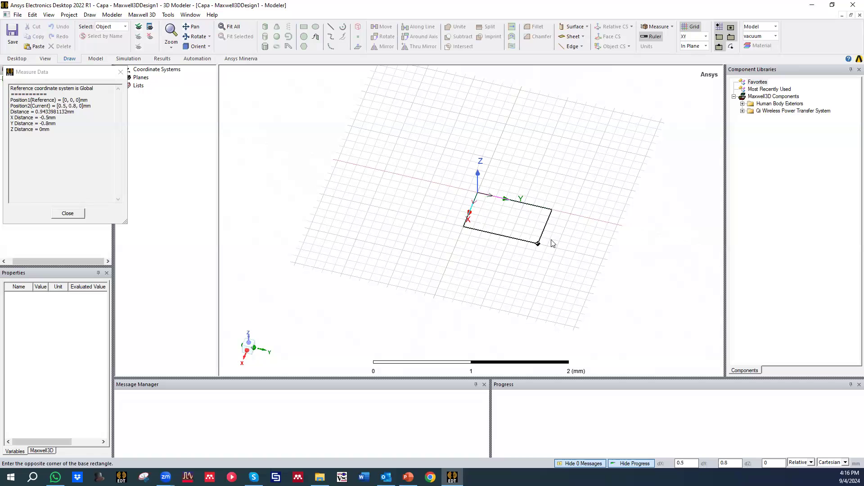
{"action": "left_click", "coordinate": [527, 263]}
{"action": "middle_click_drag", "start_coordinate": [557, 243], "coordinate": [539, 234]}
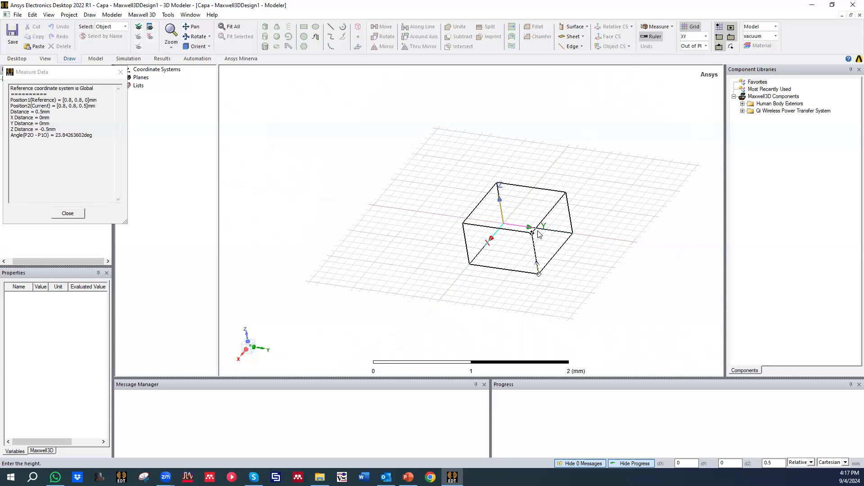
{"action": "left_click", "coordinate": [538, 234]}
{"action": "middle_click_drag", "start_coordinate": [619, 208], "coordinate": [585, 222]}
Step: Create a new material named Material1 with a relative permittivity of 10 and assign it to the box
{"action": "left_click", "coordinate": [164, 88]}
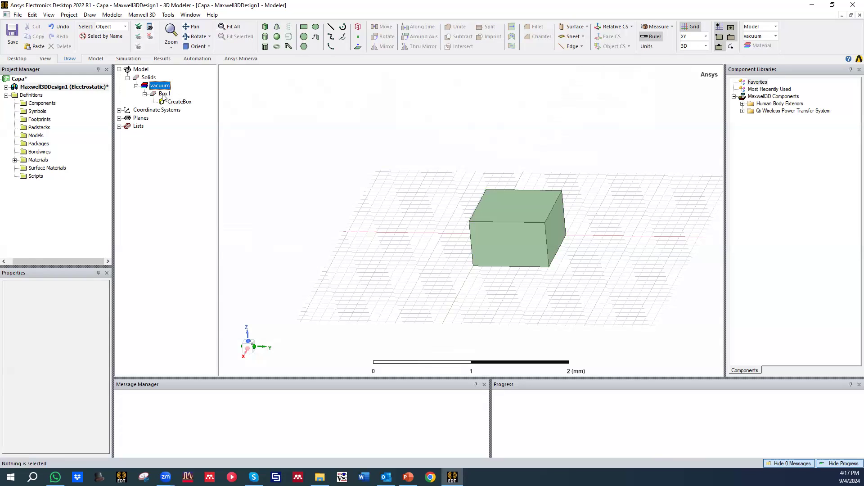
{"action": "double_click", "coordinate": [165, 93]}
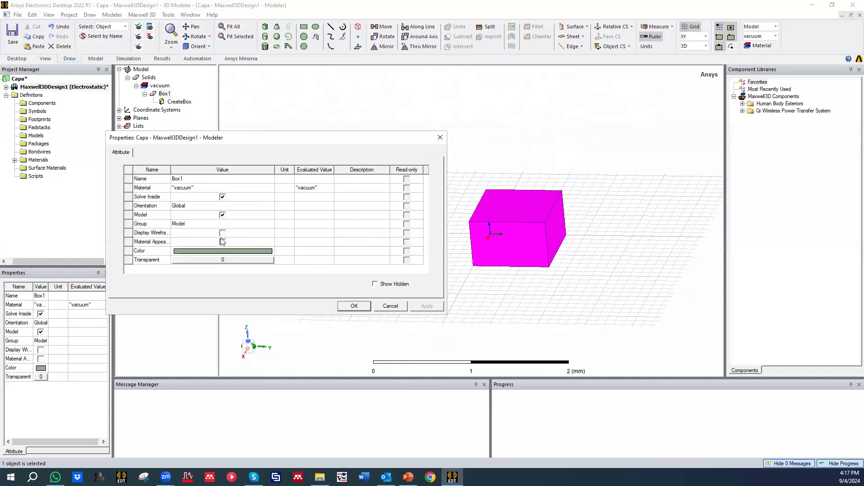
{"action": "left_click", "coordinate": [196, 189]}
{"action": "left_click", "coordinate": [196, 189]}
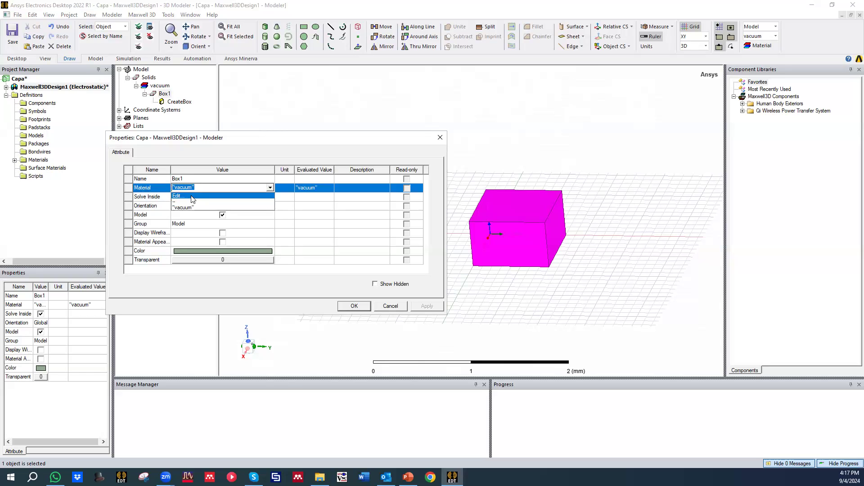
{"action": "left_click", "coordinate": [193, 197]}
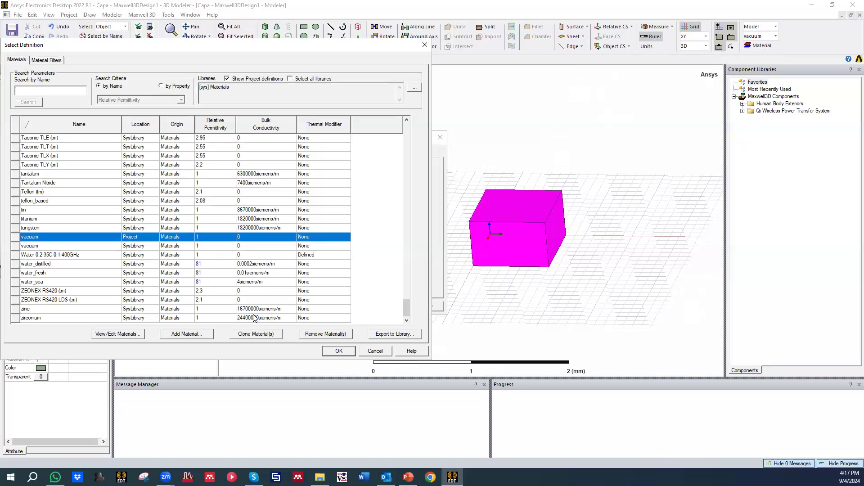
{"action": "left_click", "coordinate": [198, 335]}
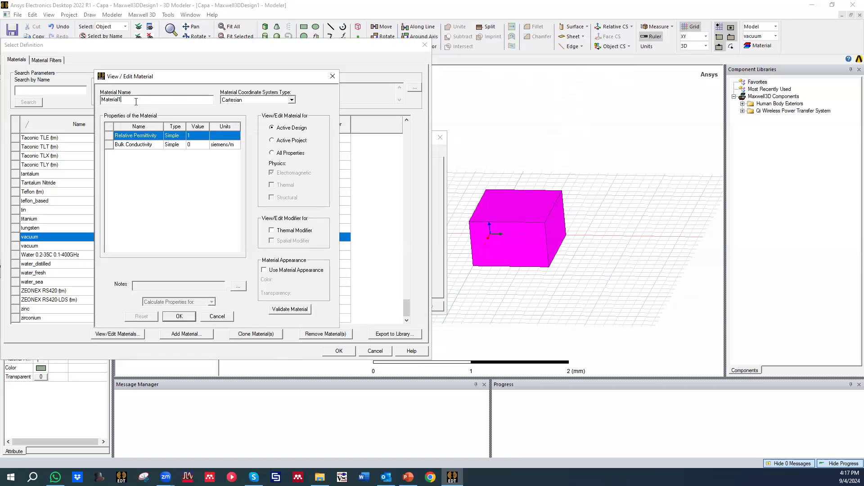
{"action": "left_click", "coordinate": [194, 136]}
{"action": "left_click", "coordinate": [179, 214]}
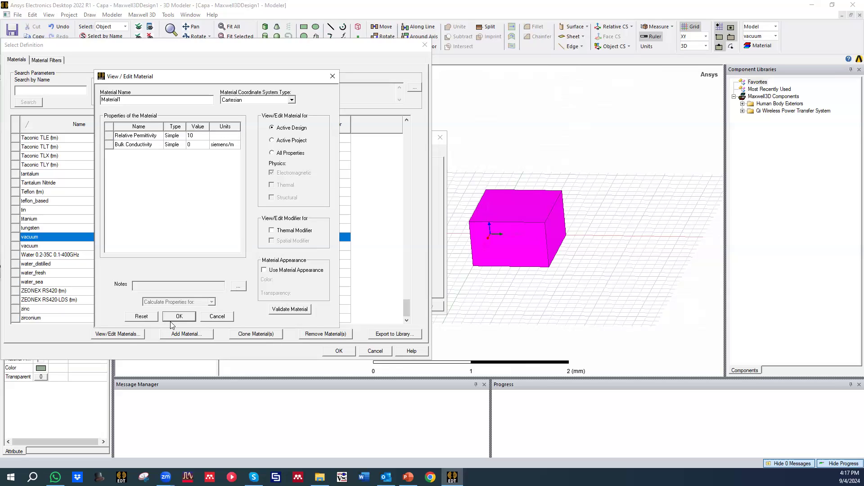
{"action": "left_click_drag", "start_coordinate": [247, 79], "coordinate": [337, 71]}
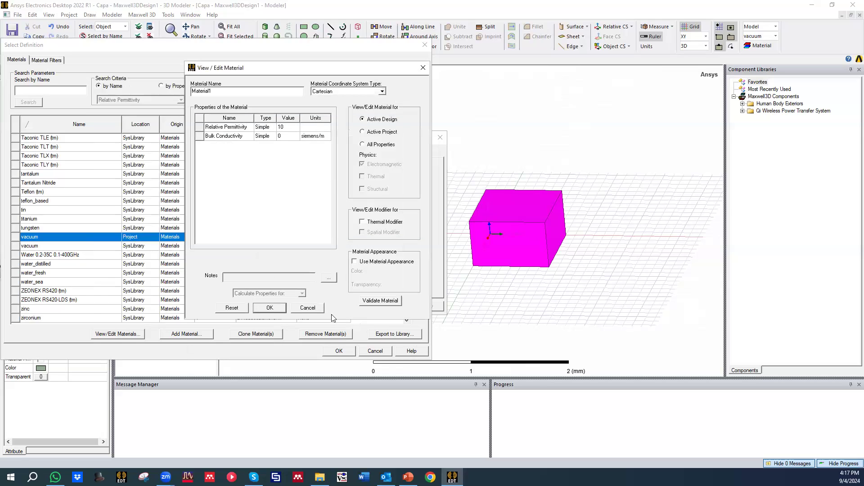
{"action": "left_click", "coordinate": [269, 308]}
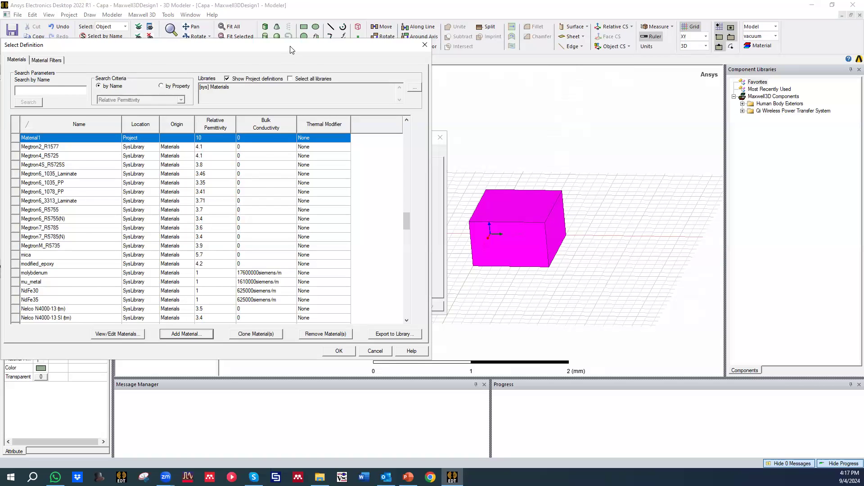
{"action": "left_click_drag", "start_coordinate": [290, 50], "coordinate": [315, 33]}
{"action": "left_click", "coordinate": [371, 335]}
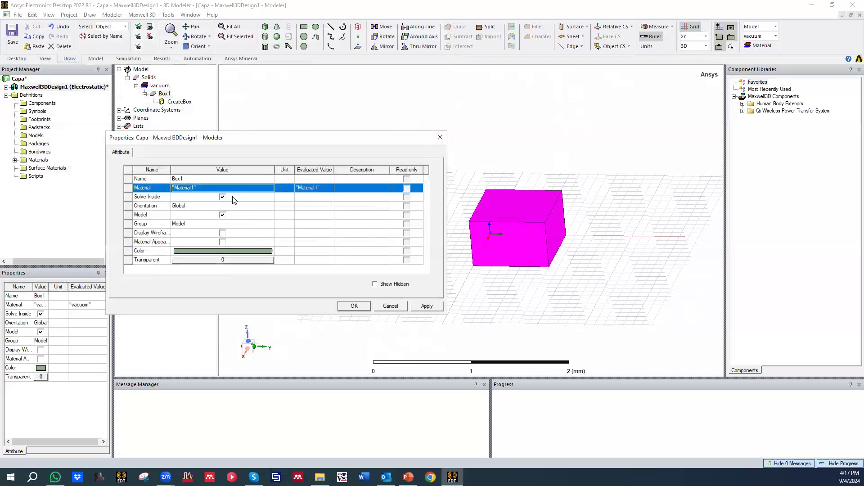
Step: Set the box's colour to dark red (128, 0, 0) and its transparency to 1
{"action": "left_click", "coordinate": [218, 253]}
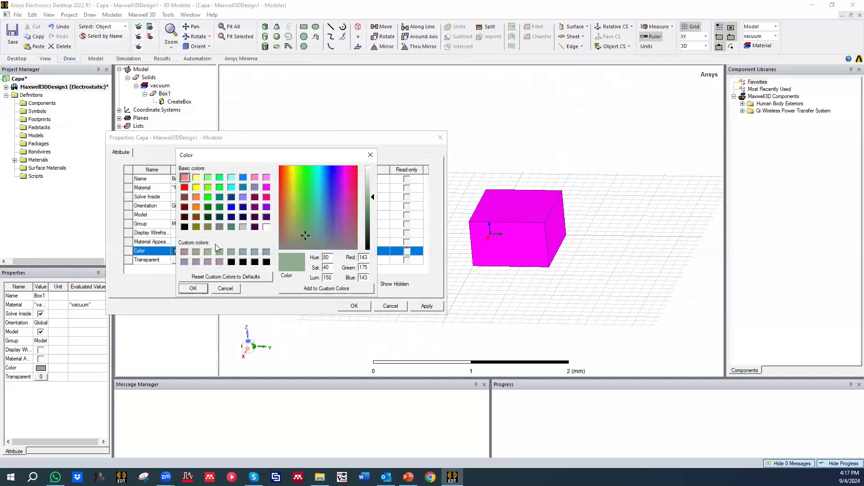
{"action": "left_click", "coordinate": [185, 207]}
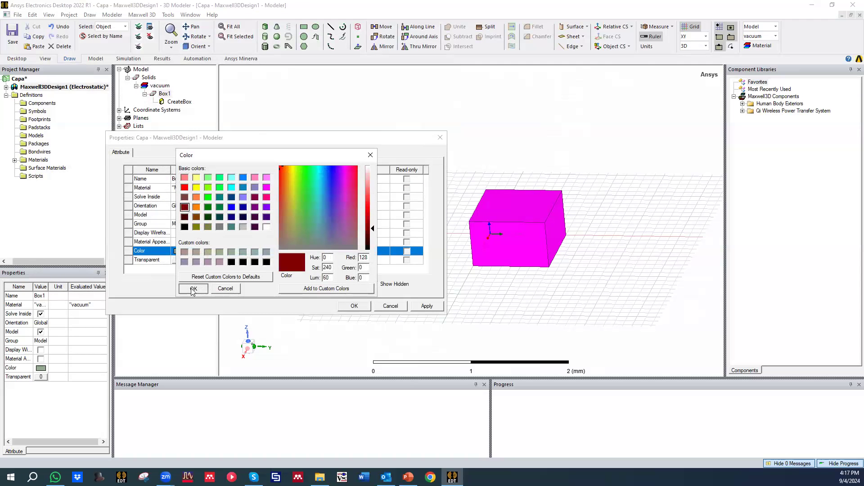
{"action": "left_click", "coordinate": [201, 288]}
{"action": "left_click", "coordinate": [206, 261]}
{"action": "left_click_drag", "start_coordinate": [225, 220], "coordinate": [309, 229]}
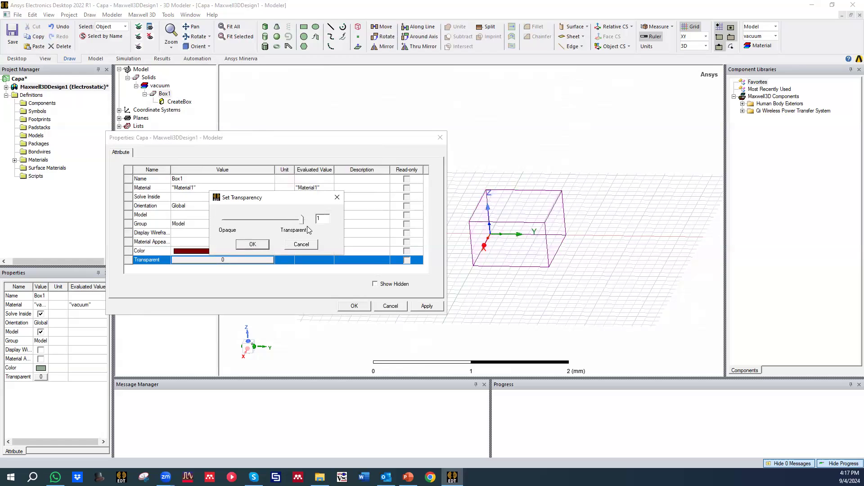
{"action": "left_click", "coordinate": [252, 243]}
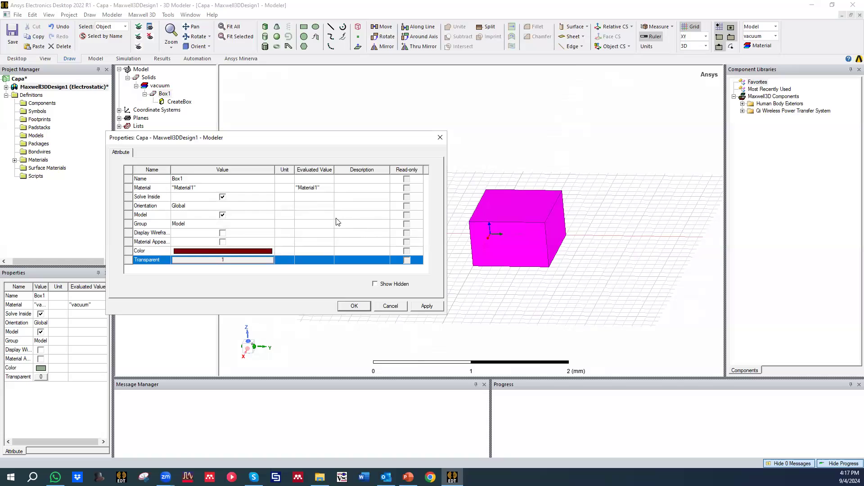
Step: Rename the box as Dielectric and apply the attribute changes
{"action": "left_click", "coordinate": [222, 178]}
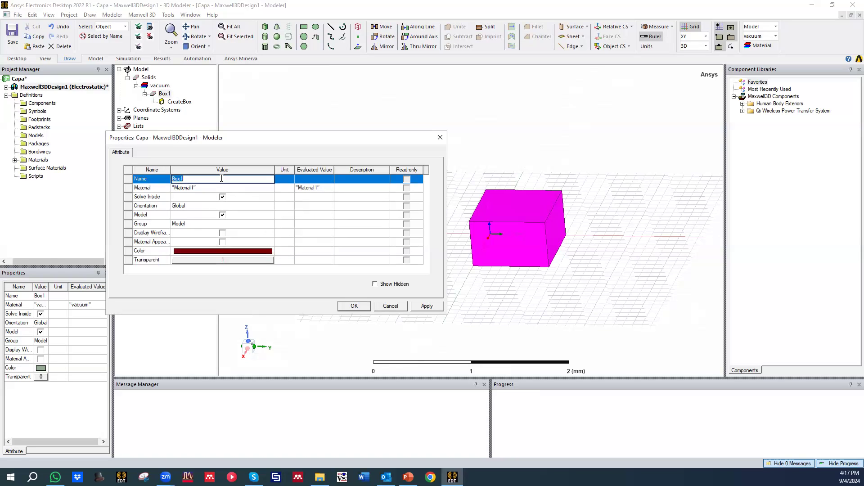
{"action": "type", "text": "D"}
{"action": "left_click", "coordinate": [423, 306]}
{"action": "left_click", "coordinate": [355, 306]}
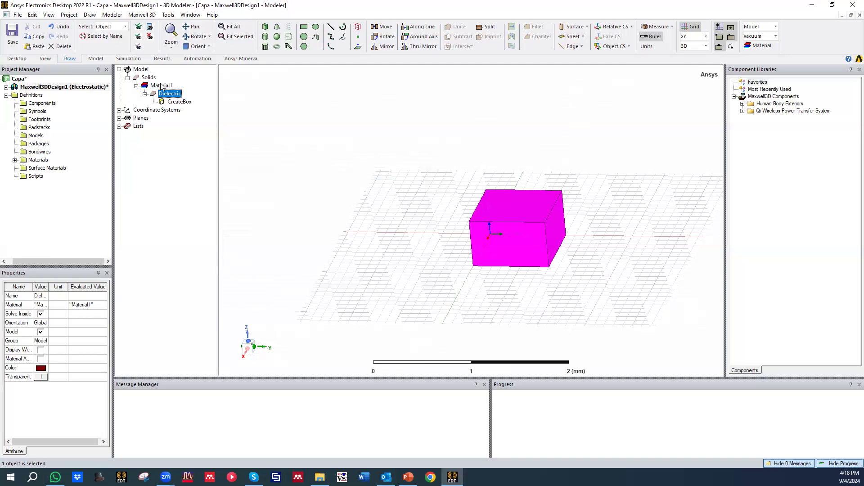
{"action": "left_click", "coordinate": [161, 86]}
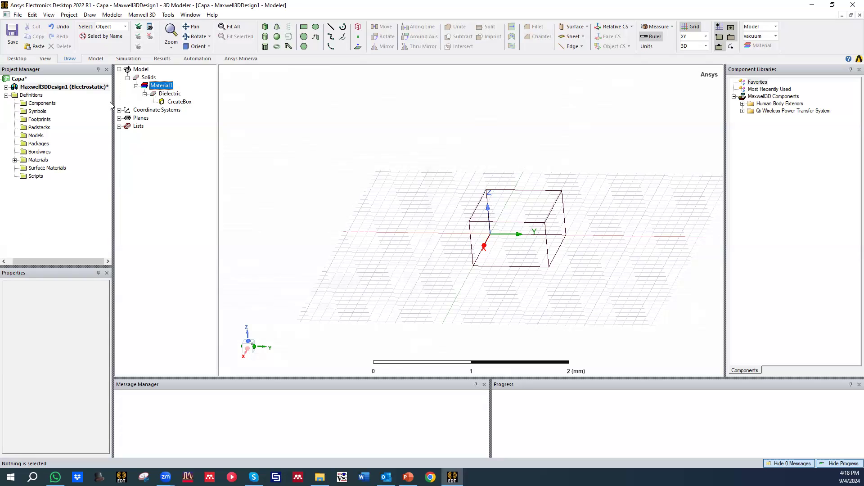
Step: Examine the Dielectric box's creation dimensions and the model's length unit options
{"action": "left_click", "coordinate": [171, 102]}
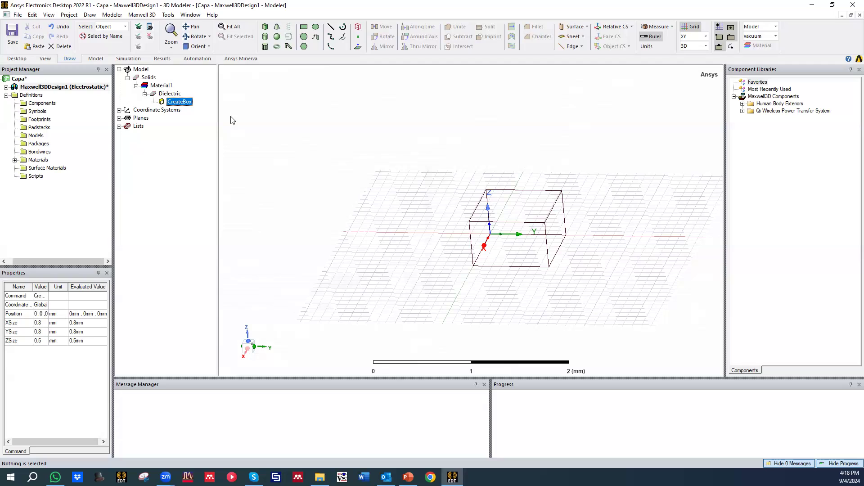
{"action": "left_click", "coordinate": [166, 156]}
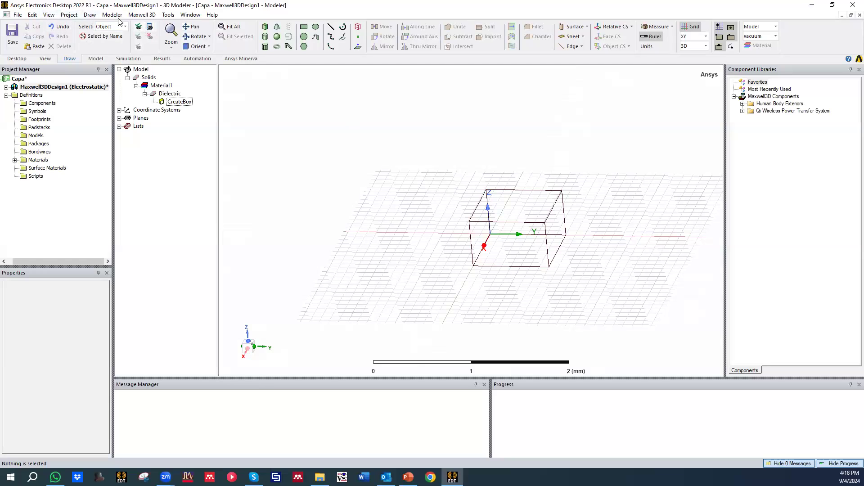
{"action": "left_click", "coordinate": [92, 15]}
{"action": "mouse_move", "coordinate": [116, 17]}
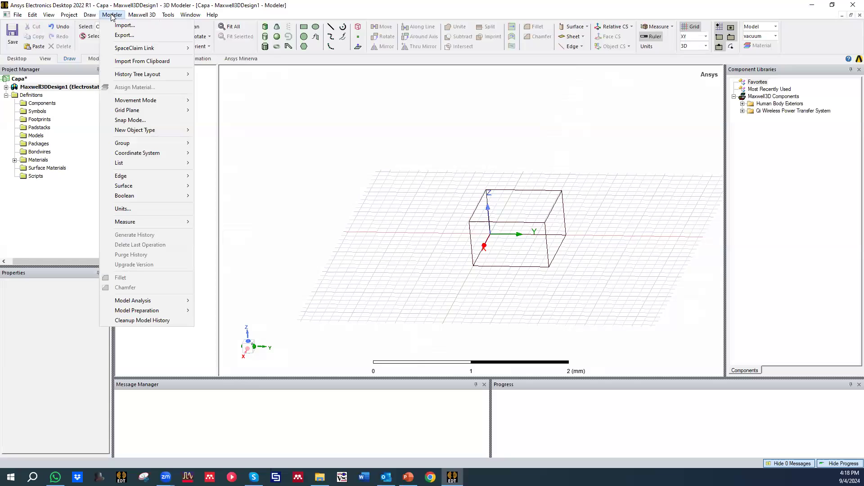
{"action": "mouse_move", "coordinate": [130, 227]}
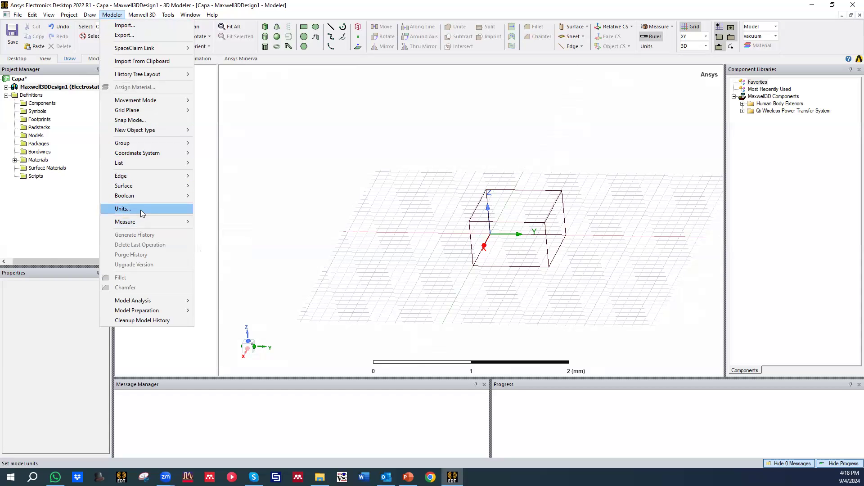
{"action": "left_click", "coordinate": [143, 209]}
{"action": "left_click", "coordinate": [423, 225]}
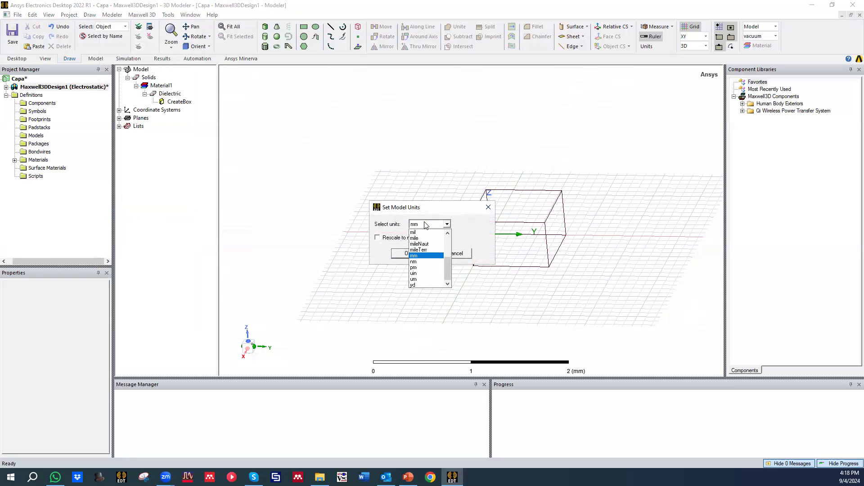
{"action": "left_click", "coordinate": [489, 208]}
{"action": "left_click", "coordinate": [489, 208]}
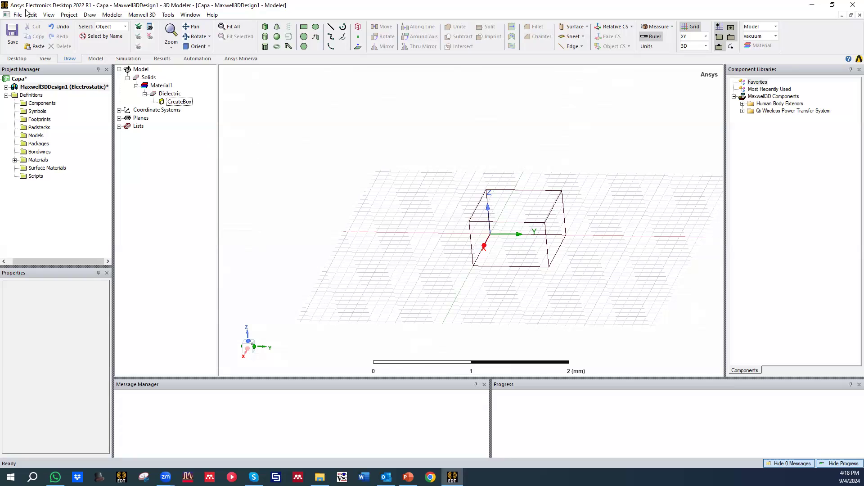
{"action": "scroll", "coordinate": [273, 126], "scroll_direction": "down", "scroll_amount": 2}
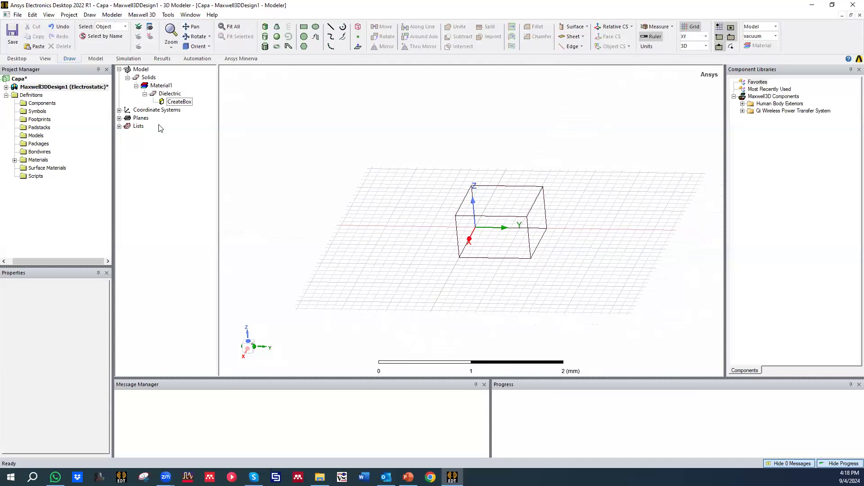
Step: Set the Dielectric box's X size to a new length variable Lx with a value of 10 mm
{"action": "double_click", "coordinate": [173, 103]}
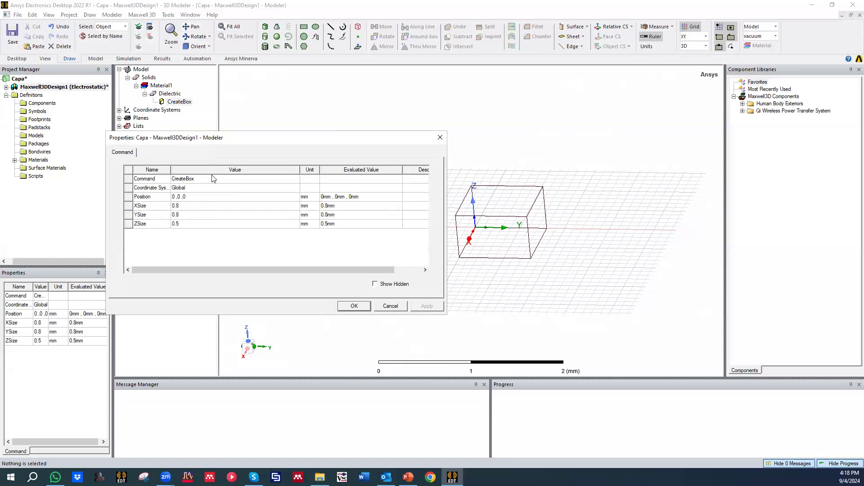
{"action": "left_click_drag", "start_coordinate": [183, 142], "coordinate": [179, 160]}
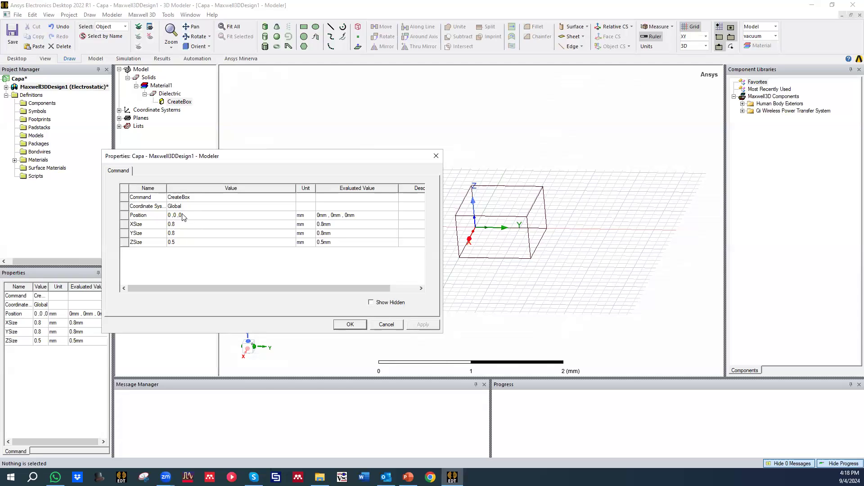
{"action": "left_click", "coordinate": [182, 217]}
{"action": "left_click", "coordinate": [182, 234]}
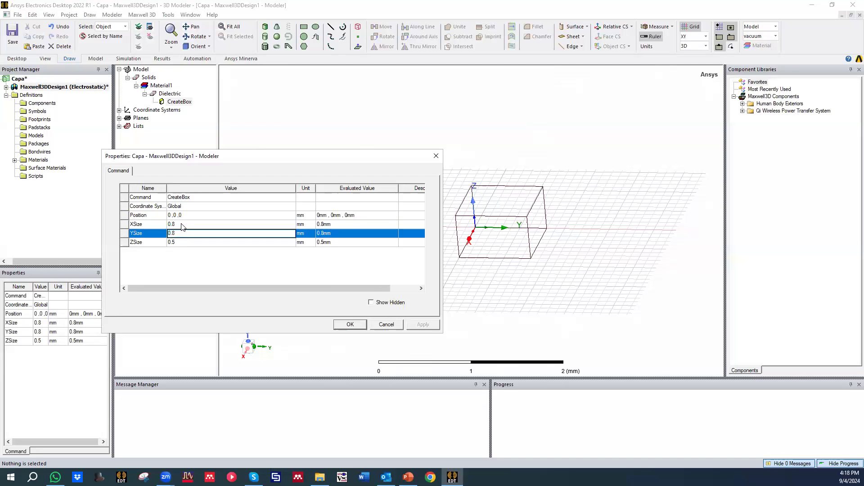
{"action": "left_click", "coordinate": [182, 224]}
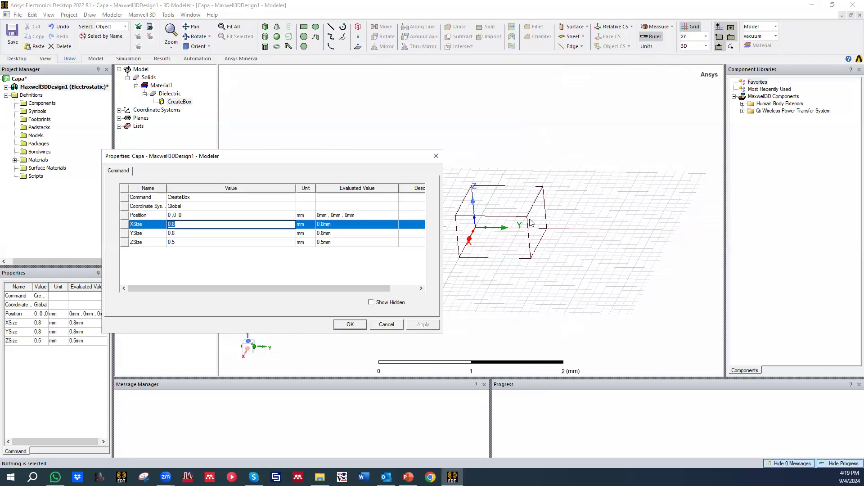
{"action": "left_click", "coordinate": [185, 221]}
{"action": "type", "text": "Lx"}
{"action": "left_click", "coordinate": [191, 268]}
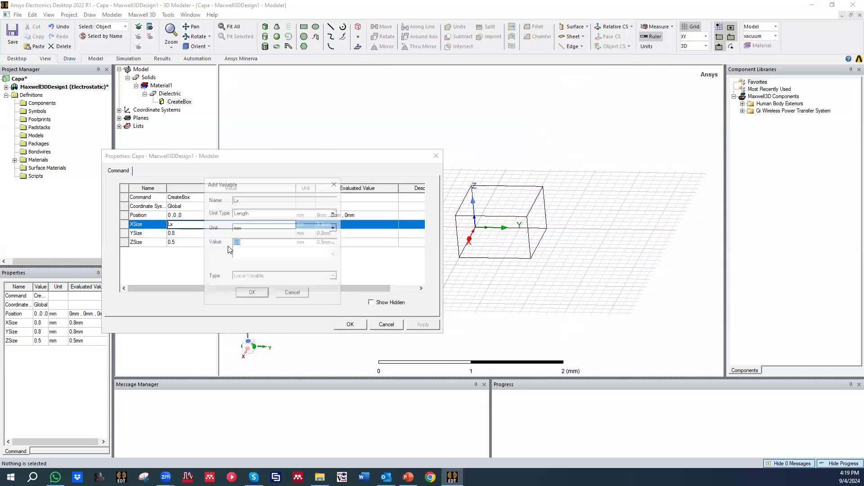
{"action": "left_click_drag", "start_coordinate": [248, 245], "coordinate": [218, 243]}
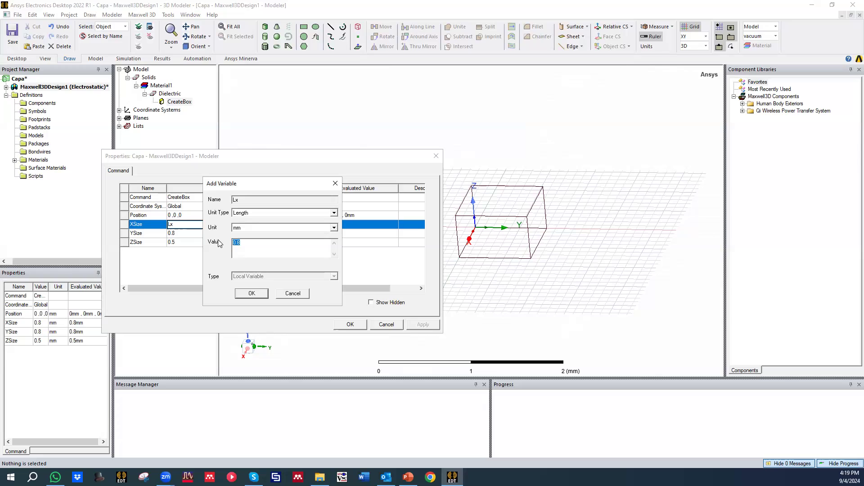
{"action": "type", "text": "10"}
{"action": "left_click", "coordinate": [252, 293]}
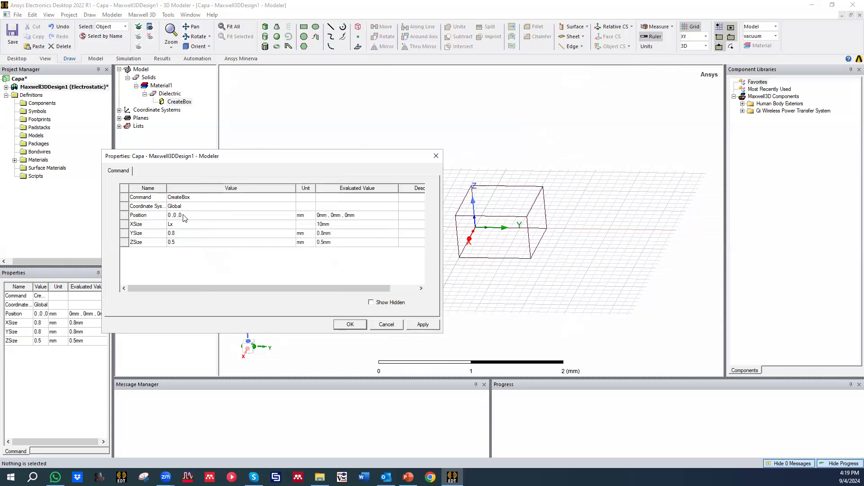
Step: Set the Dielectric box's Y size to a new length variable Ly with a value of 10 mm
{"action": "left_click", "coordinate": [178, 234]}
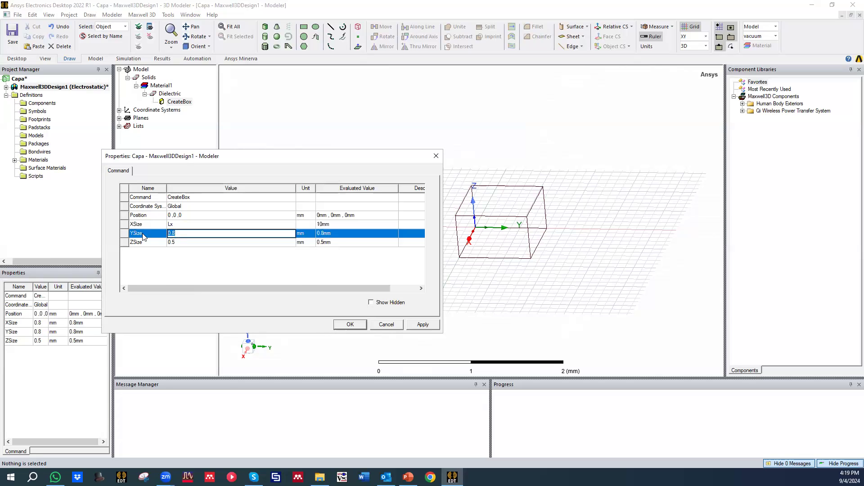
{"action": "type", "text": "Ly"}
{"action": "key", "text": "Return"}
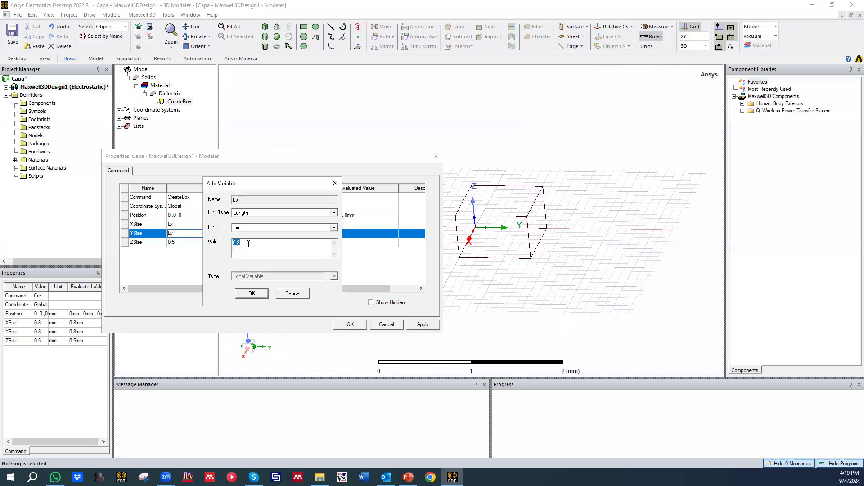
{"action": "left_click", "coordinate": [259, 296]}
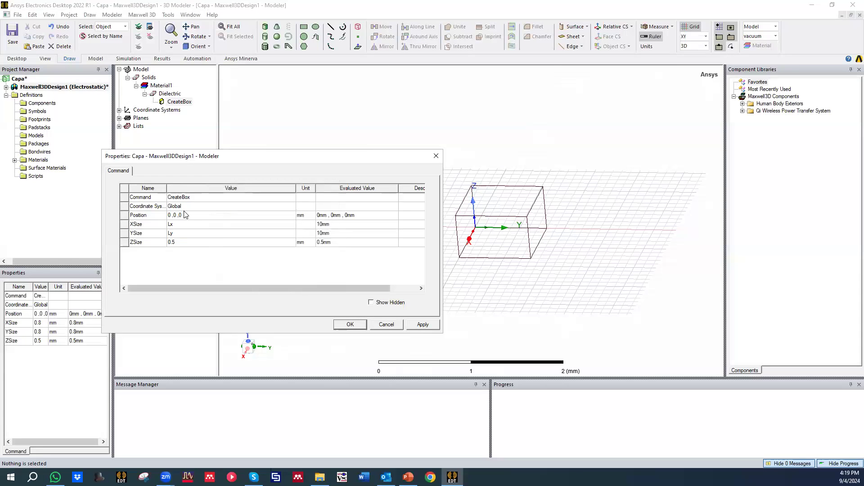
Step: Set the Dielectric box's Z size to a new length variable d with a value of 1 mm
{"action": "left_click", "coordinate": [183, 242]}
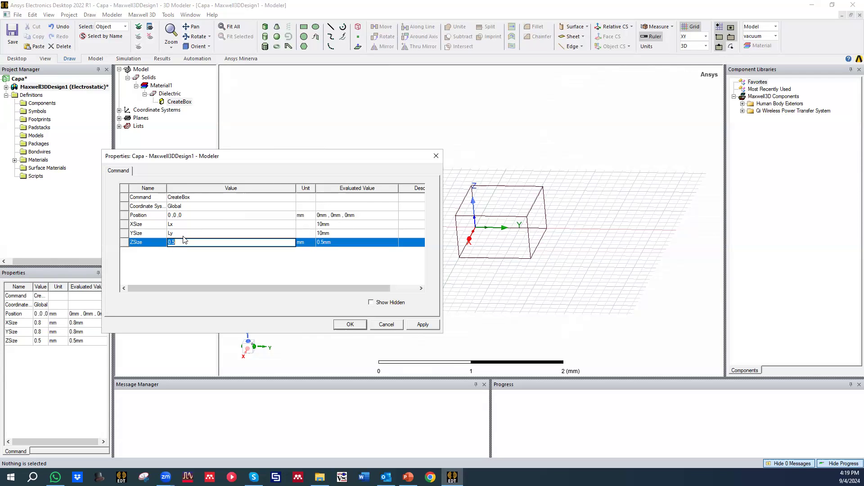
{"action": "type", "text": "d"}
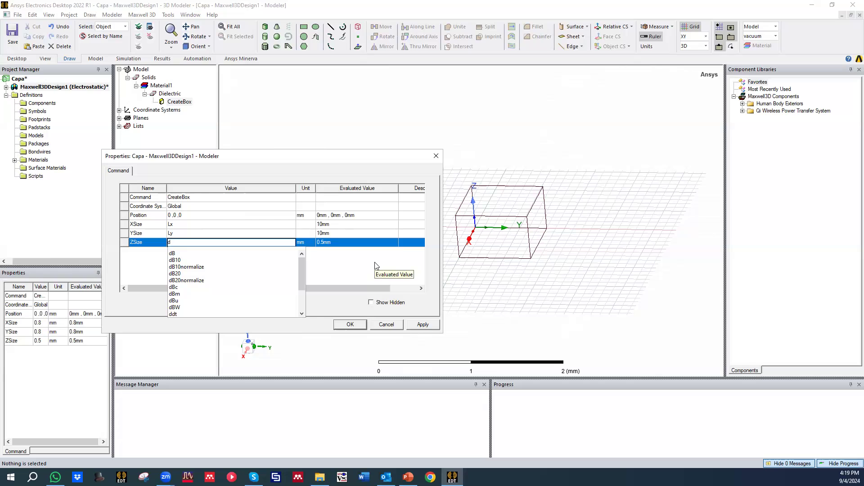
{"action": "key", "text": "Return"}
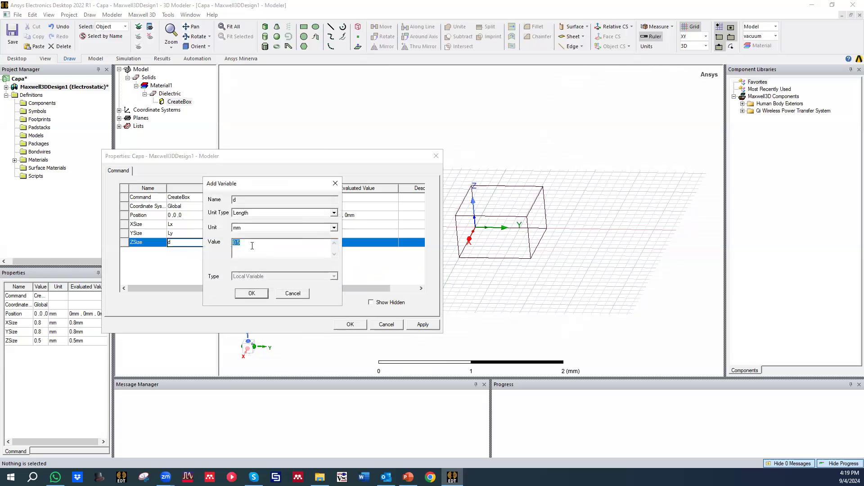
{"action": "type", "text": "1"}
{"action": "left_click", "coordinate": [253, 293]}
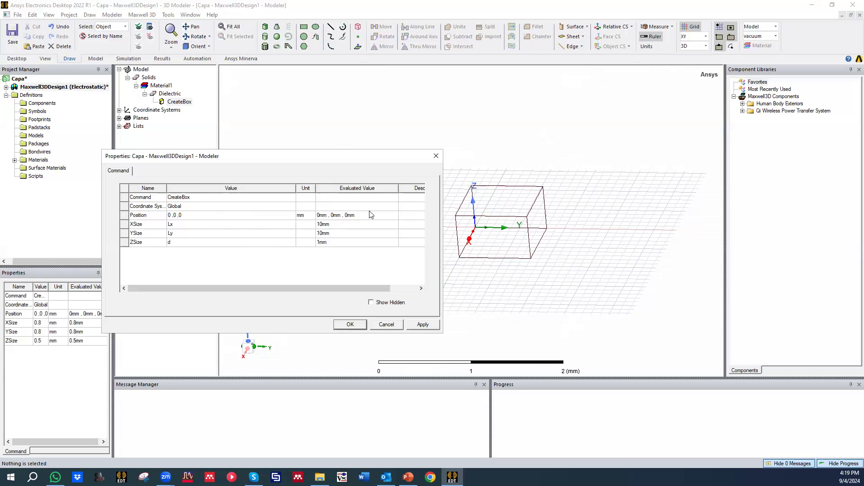
Step: Set the Dielectric box's position to -Lx/2, -Ly/2, d/2 and apply the parametric dimensions
{"action": "left_click", "coordinate": [171, 217]}
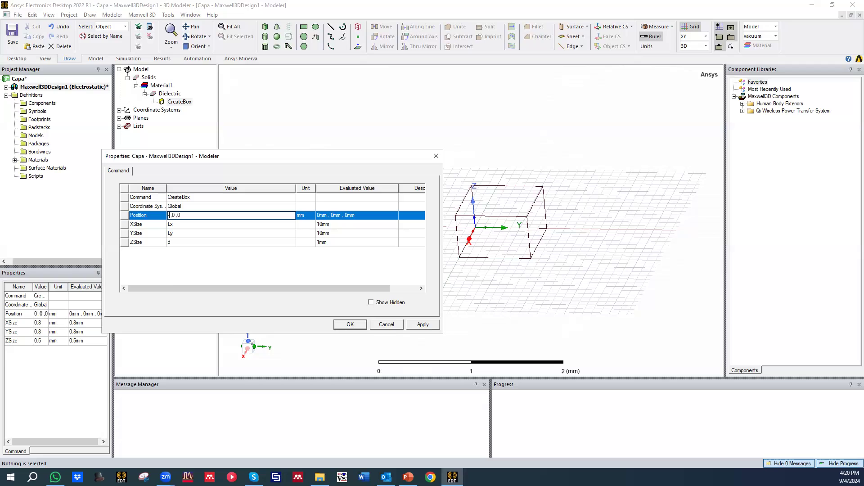
{"action": "type", "text": "l"}
{"action": "type", "text": "x"}
{"action": "type", "text": "/2 ,"}
{"action": "type", "text": "-Ly/2 ,"}
{"action": "type", "text": "d/2"}
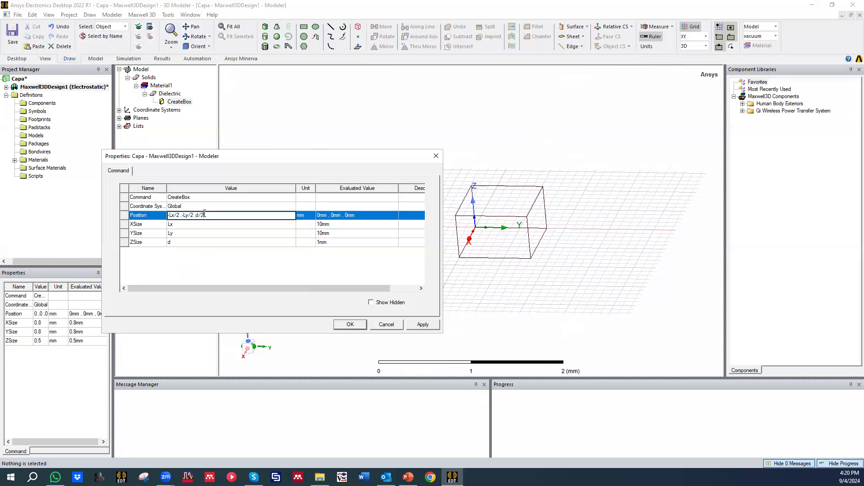
{"action": "left_click", "coordinate": [286, 273]}
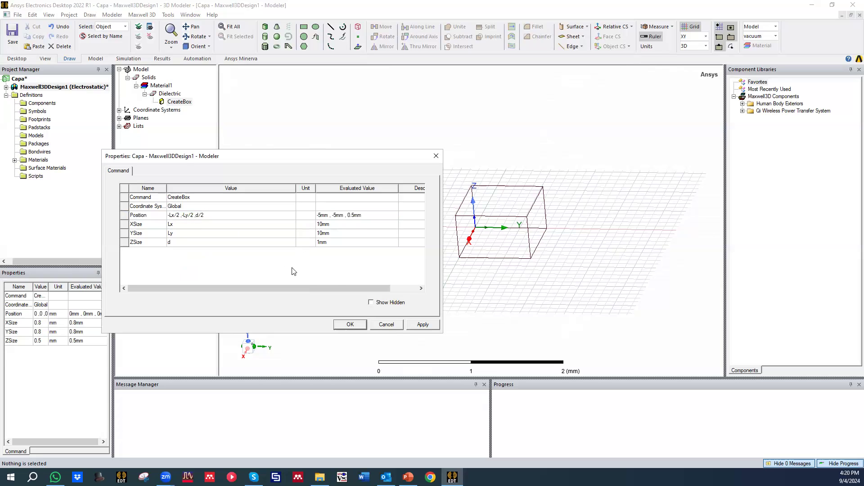
{"action": "left_click", "coordinate": [415, 324]}
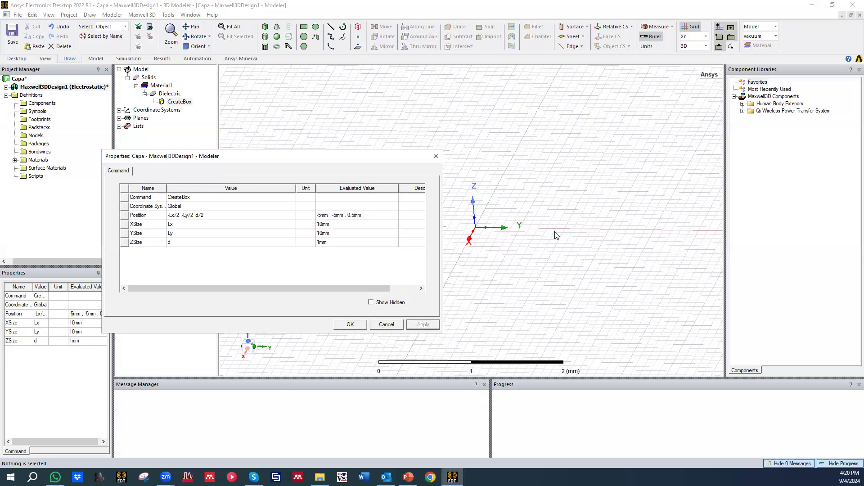
{"action": "left_click", "coordinate": [350, 325]}
Step: Examine the resized Dielectric box's extents and orientation in the 3D view
{"action": "scroll", "coordinate": [463, 193], "scroll_direction": "down", "scroll_amount": 5}
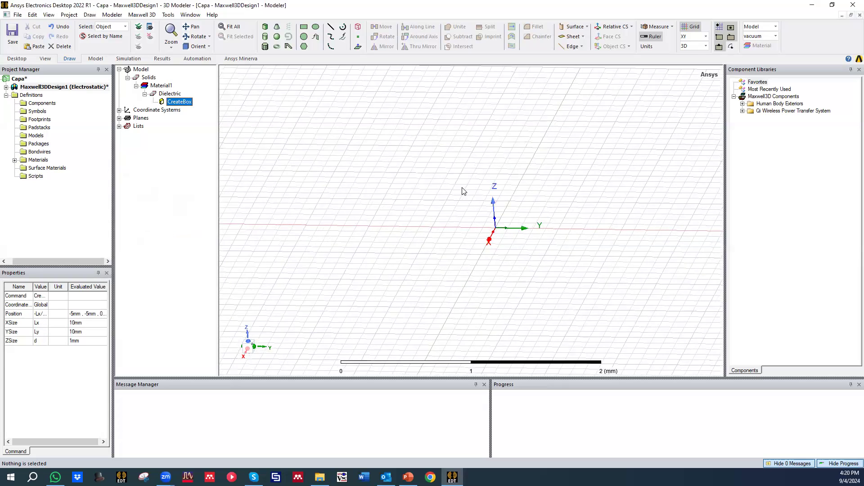
{"action": "scroll", "coordinate": [464, 210], "scroll_direction": "down", "scroll_amount": 3}
{"action": "left_click", "coordinate": [296, 228]}
{"action": "middle_click_drag", "start_coordinate": [339, 260], "coordinate": [291, 152]}
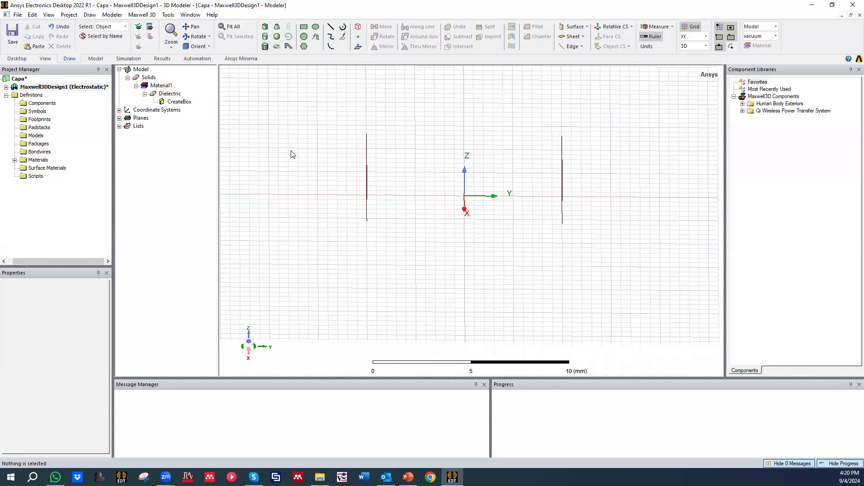
{"action": "middle_click_drag", "start_coordinate": [368, 241], "coordinate": [404, 203]}
{"action": "left_click", "coordinate": [415, 170]}
{"action": "left_click", "coordinate": [341, 186]}
{"action": "left_click", "coordinate": [404, 203]}
Step: Make the Dielectric box only partly transparent so that its colour shows in the model
{"action": "double_click", "coordinate": [160, 86]}
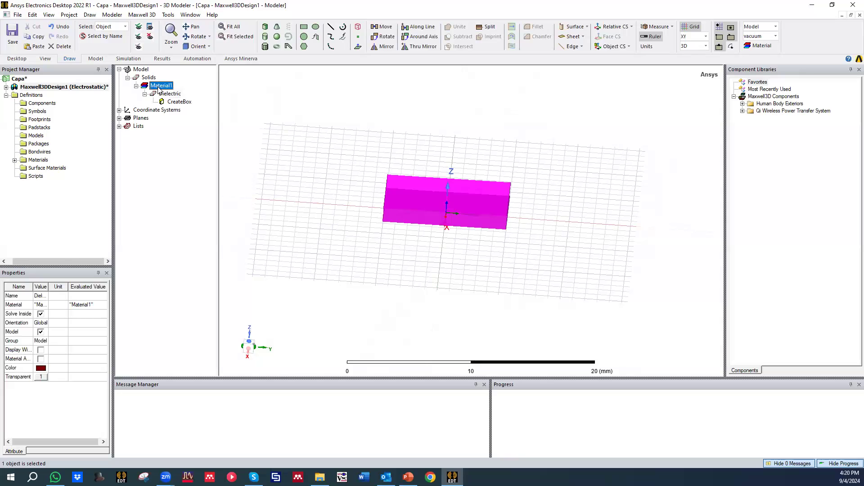
{"action": "double_click", "coordinate": [158, 88]}
{"action": "double_click", "coordinate": [167, 94]}
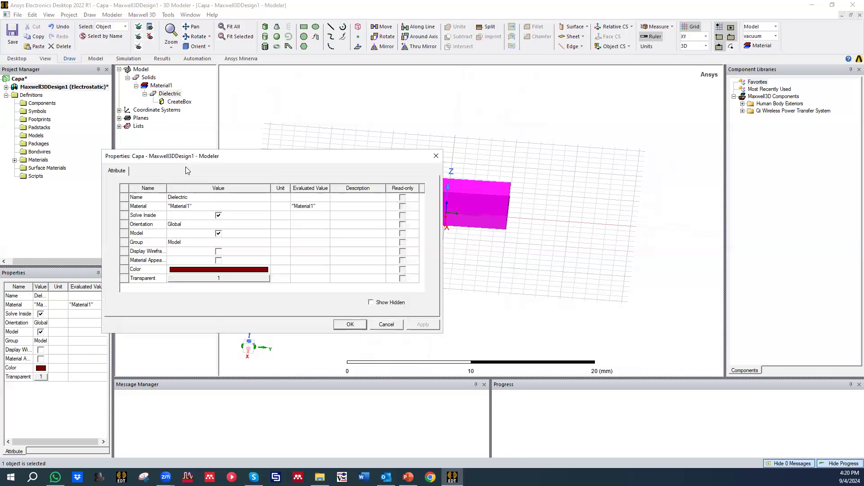
{"action": "left_click", "coordinate": [223, 280]}
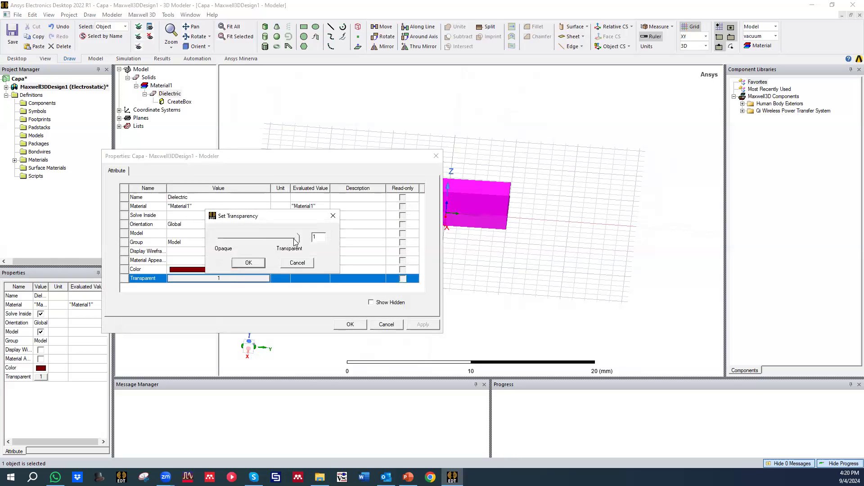
{"action": "left_click_drag", "start_coordinate": [295, 241], "coordinate": [261, 247]}
{"action": "left_click", "coordinate": [257, 266]}
{"action": "left_click", "coordinate": [359, 325]}
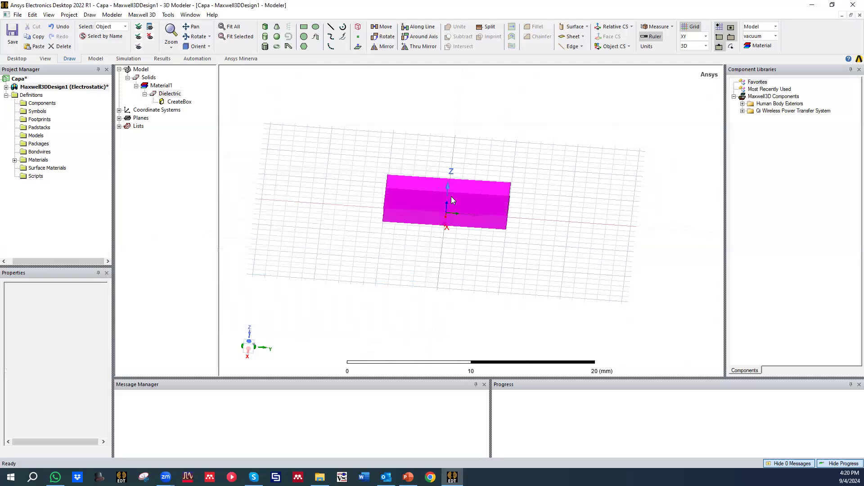
{"action": "left_click", "coordinate": [368, 187]}
{"action": "middle_click_drag", "start_coordinate": [370, 201], "coordinate": [393, 144]}
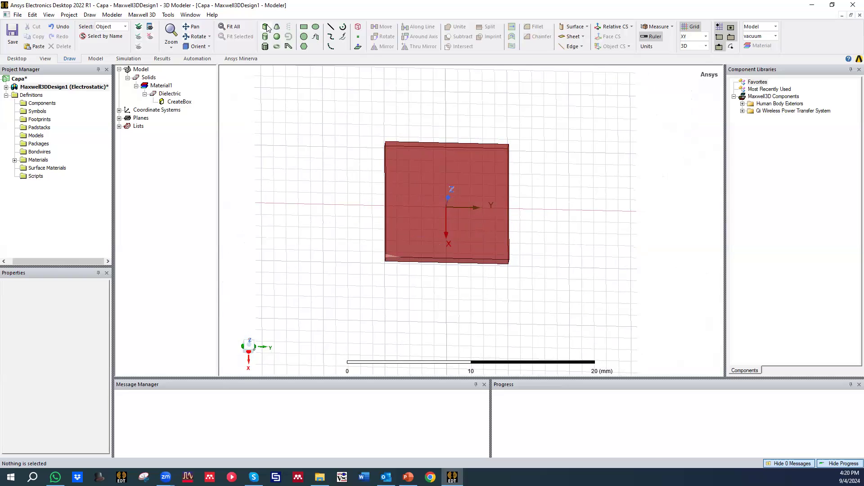
{"action": "left_click", "coordinate": [267, 28]}
{"action": "mouse_move", "coordinate": [398, 144]}
{"action": "middle_mouse_down"}
{"action": "mouse_move", "coordinate": [398, 135]}
{"action": "mouse_move", "coordinate": [382, 139]}
{"action": "mouse_move", "coordinate": [393, 148]}
{"action": "middle_mouse_up"}
{"action": "left_click", "coordinate": [392, 148]}
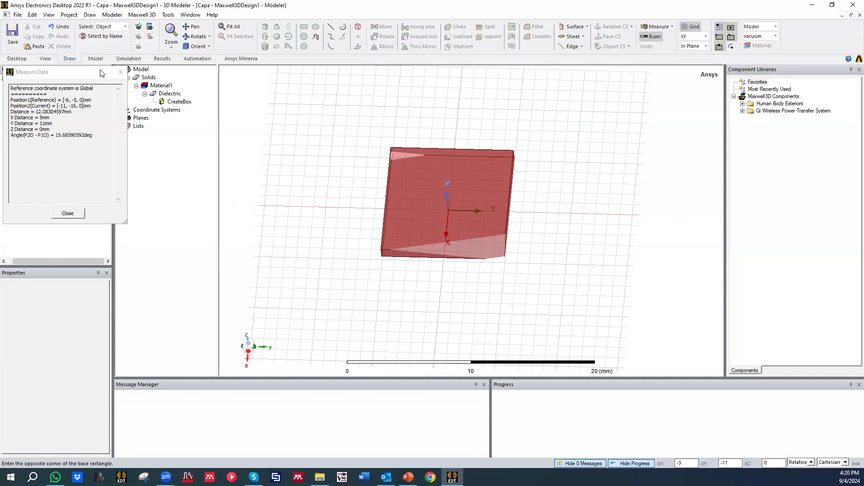
{"action": "left_click", "coordinate": [121, 72]}
{"action": "left_click", "coordinate": [368, 92]}
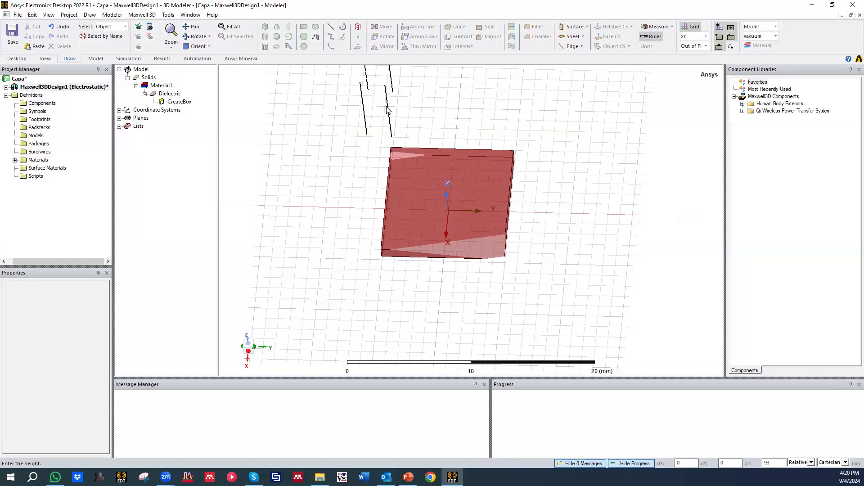
{"action": "key", "text": "Escape"}
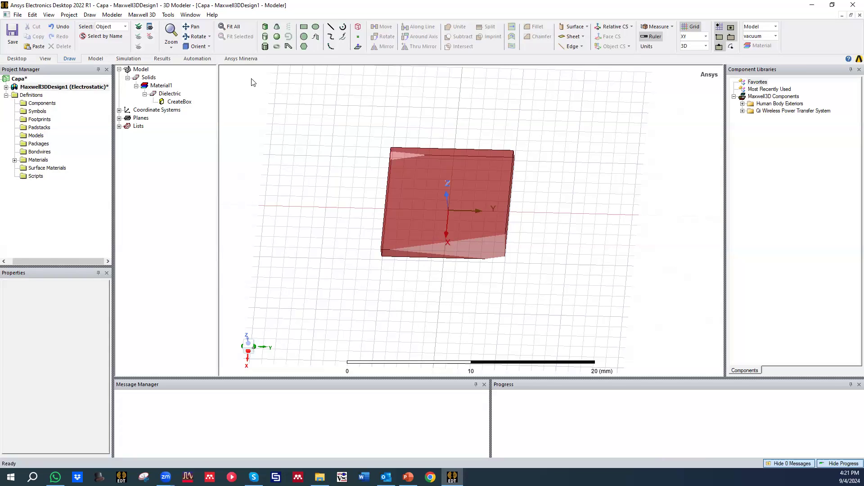
Step: Draw a 10 by 10 mm box about 5.5 mm high on the Dielectric's top face, starting at corner (-5, -5, 1.5)
{"action": "left_click", "coordinate": [266, 26]}
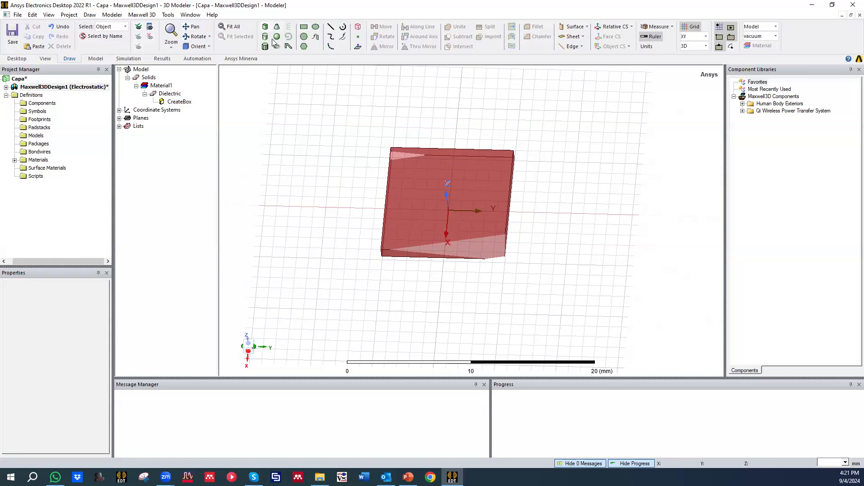
{"action": "left_click", "coordinate": [391, 149]}
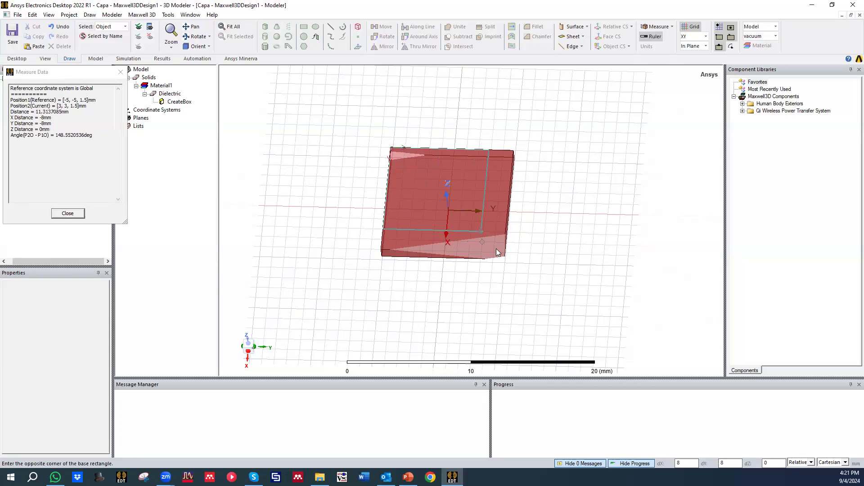
{"action": "left_click", "coordinate": [505, 263]}
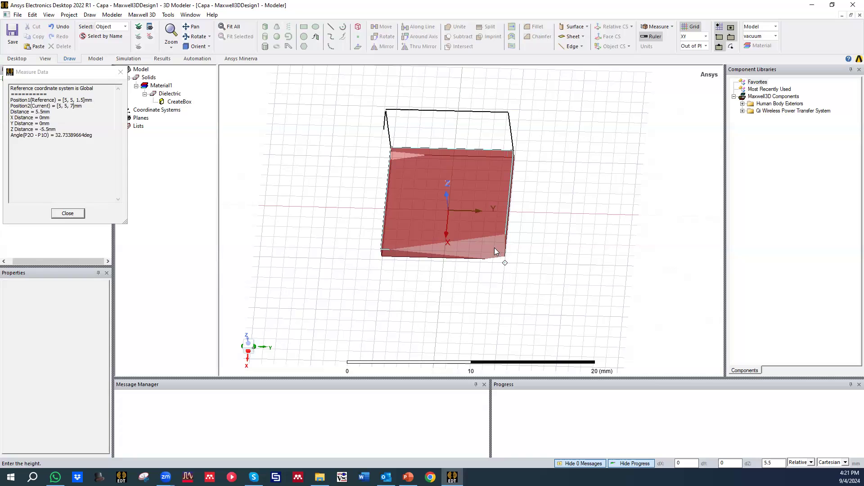
{"action": "left_click", "coordinate": [494, 248]}
{"action": "left_click_drag", "start_coordinate": [526, 217], "coordinate": [400, 183], "text": "alt"}
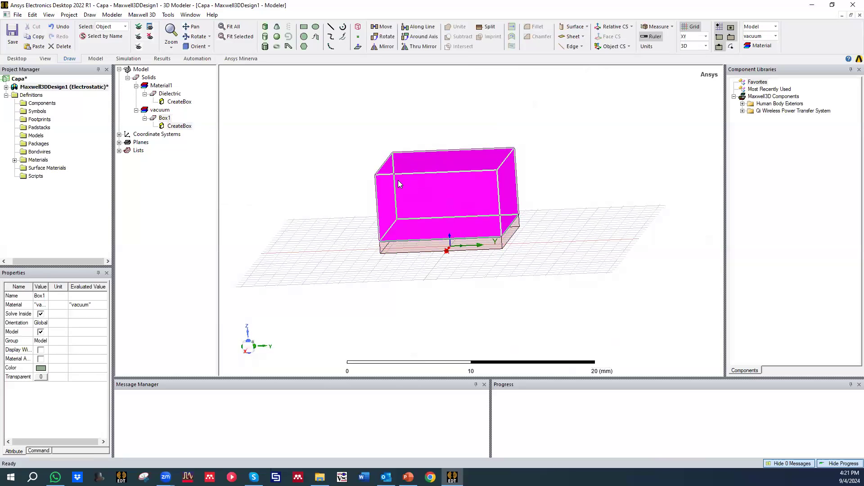
Step: Rename the new box on top of the Dielectric as Plate1
{"action": "double_click", "coordinate": [164, 118]}
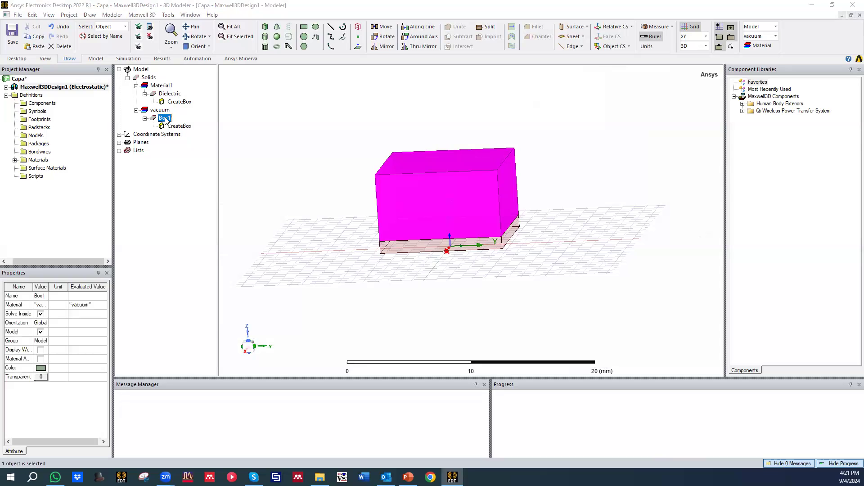
{"action": "left_click", "coordinate": [181, 197]}
{"action": "left_click_drag", "start_coordinate": [182, 197], "coordinate": [147, 190]}
{"action": "type", "text": "Plate1"}
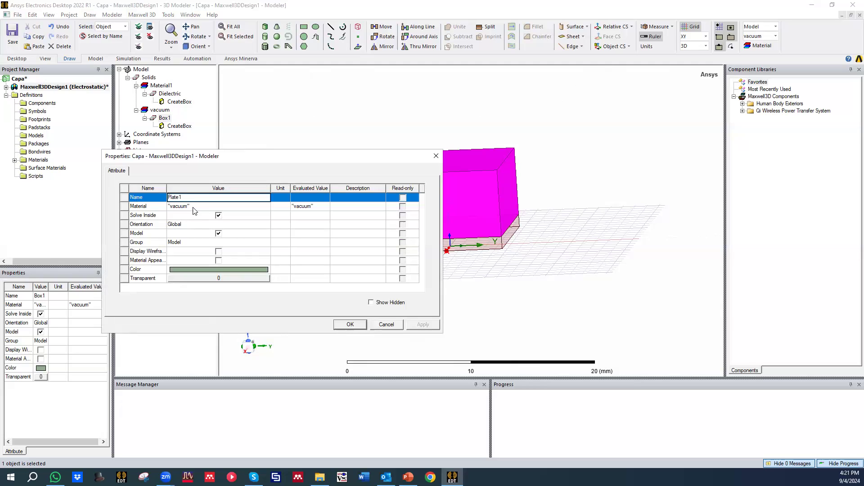
Step: Assign the pec material from the material library to Plate1
{"action": "left_click", "coordinate": [195, 207]}
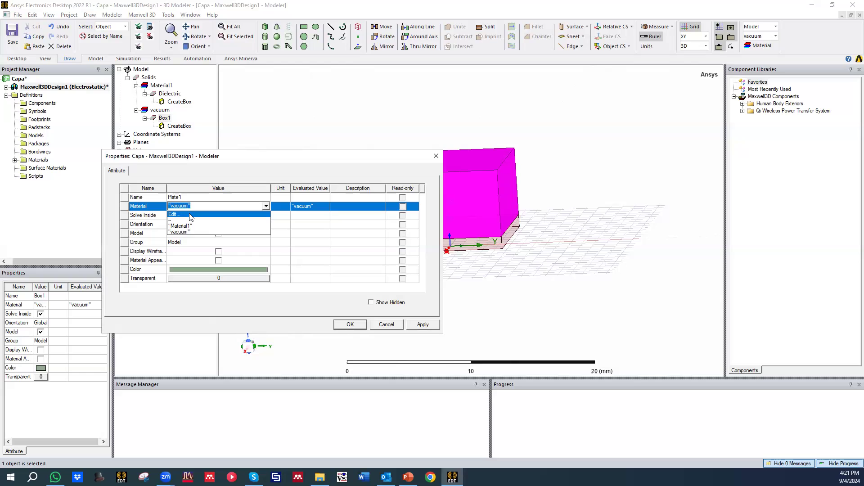
{"action": "left_click", "coordinate": [188, 215]}
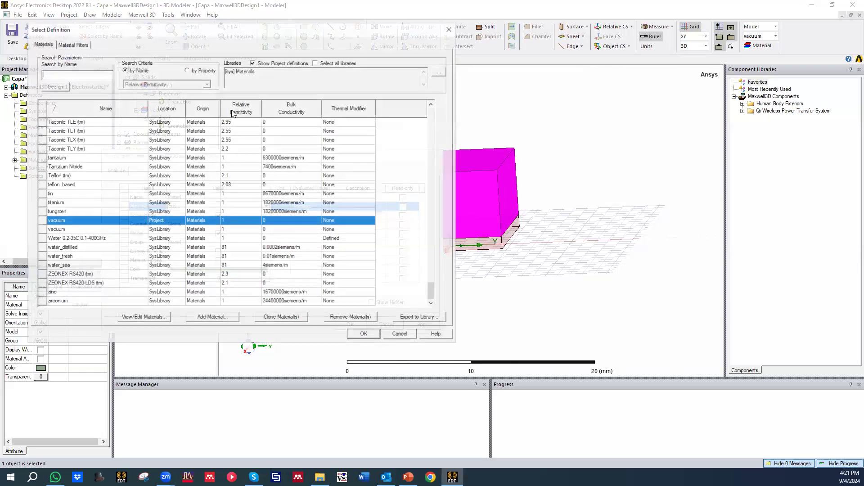
{"action": "left_click", "coordinate": [51, 73]}
{"action": "type", "text": "pec"}
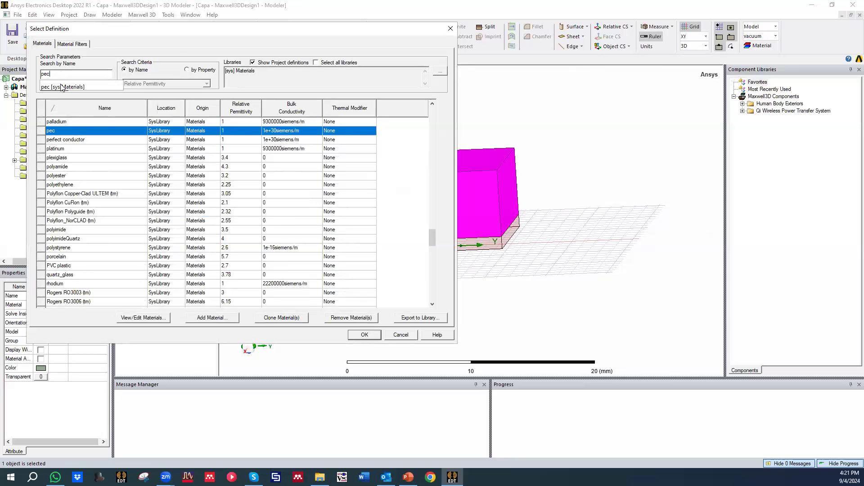
{"action": "left_click", "coordinate": [62, 87]}
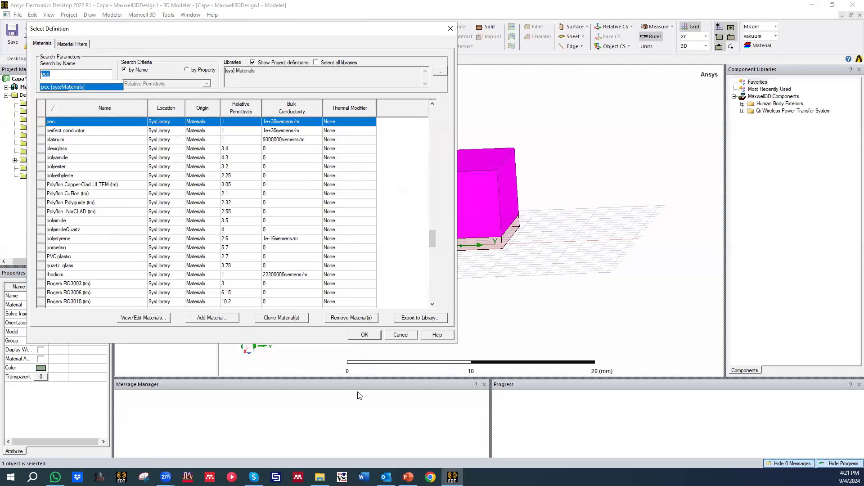
{"action": "left_click", "coordinate": [364, 335]}
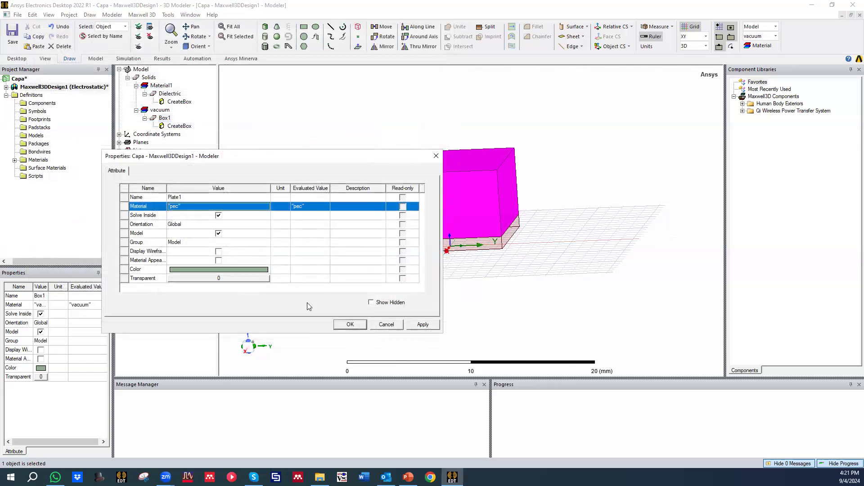
Step: Change Plate1's display colour to light gray and apply its attributes
{"action": "left_click", "coordinate": [215, 269]}
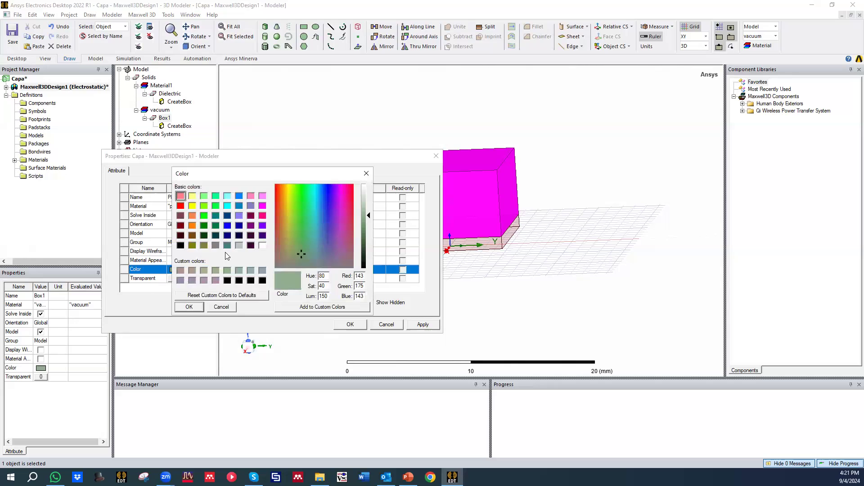
{"action": "left_click", "coordinate": [239, 245]}
{"action": "left_click", "coordinate": [189, 308]}
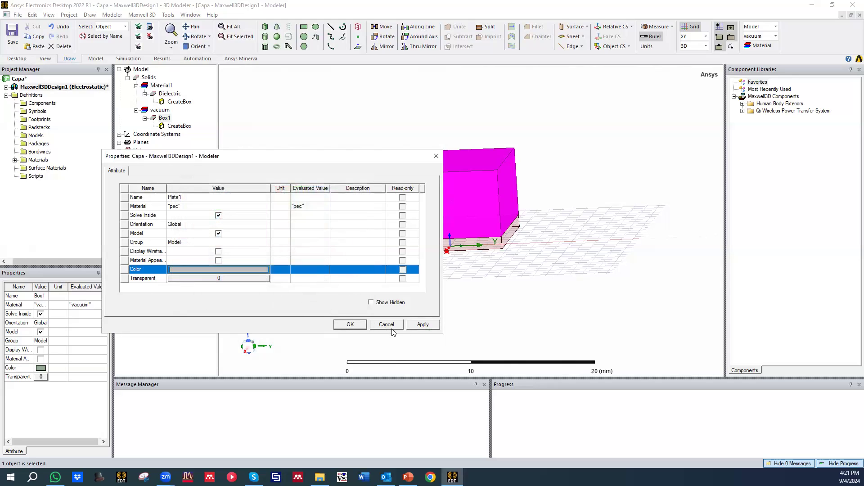
{"action": "left_click", "coordinate": [347, 324]}
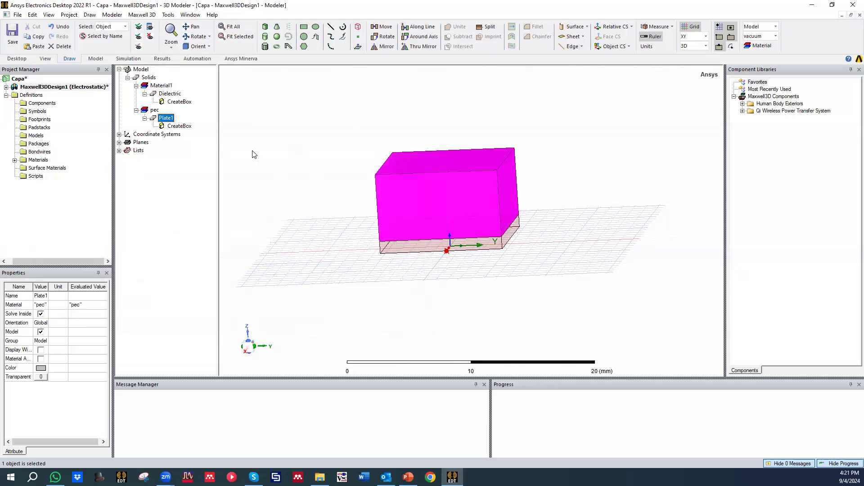
Step: Set Plate1's box dimensions to XSize Lx, YSize Ly and ZSize 0.1 mm
{"action": "double_click", "coordinate": [179, 126]}
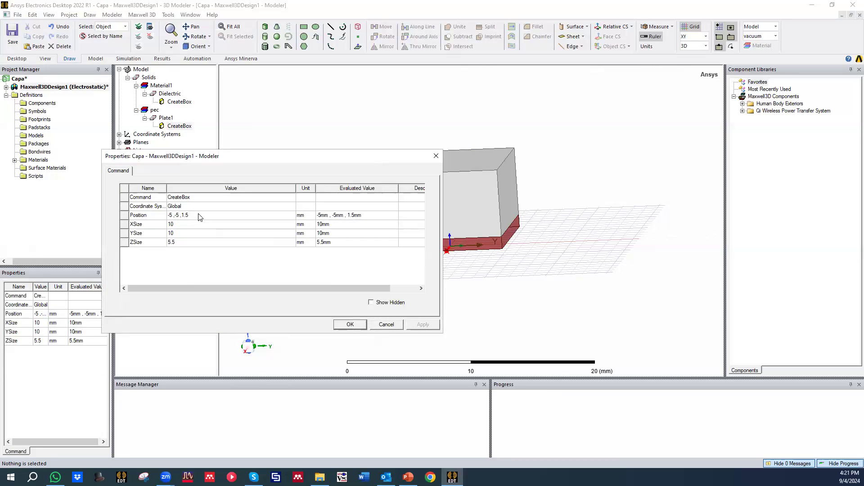
{"action": "left_click", "coordinate": [183, 224]}
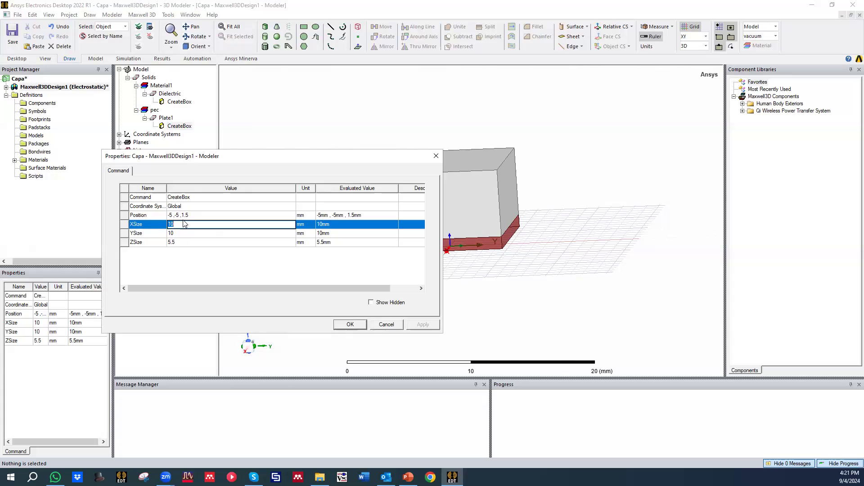
{"action": "type", "text": "Lx"}
{"action": "left_click", "coordinate": [178, 269]}
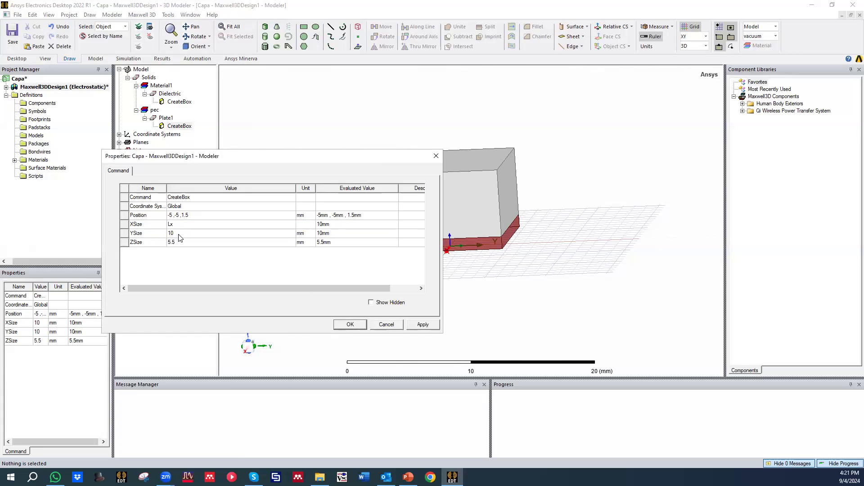
{"action": "left_click", "coordinate": [179, 233]}
{"action": "type", "text": "Ly"}
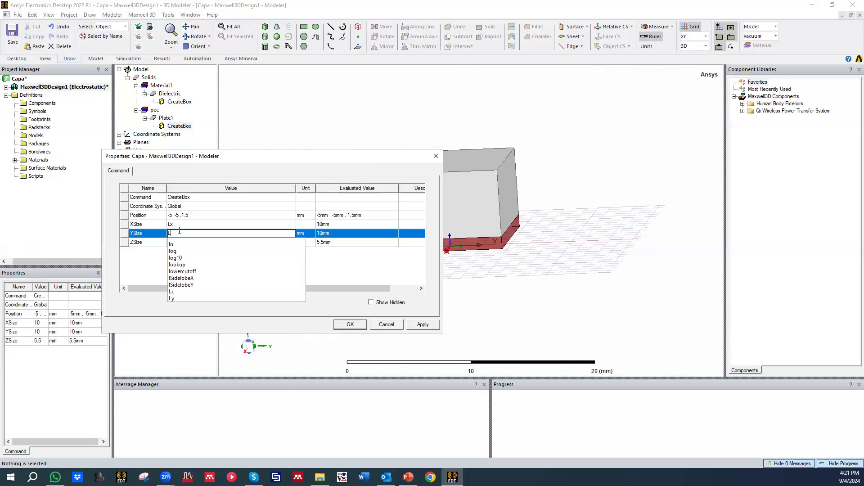
{"action": "left_click", "coordinate": [174, 276]}
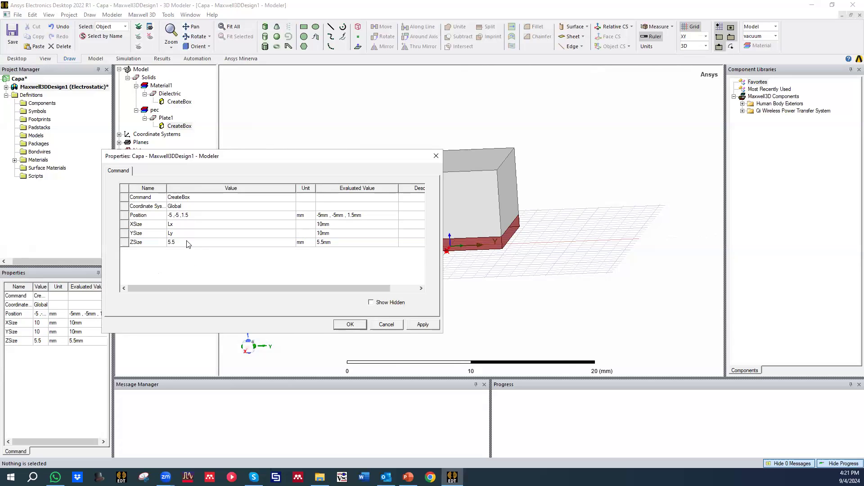
{"action": "left_click", "coordinate": [187, 242]}
{"action": "type", "text": "0"}
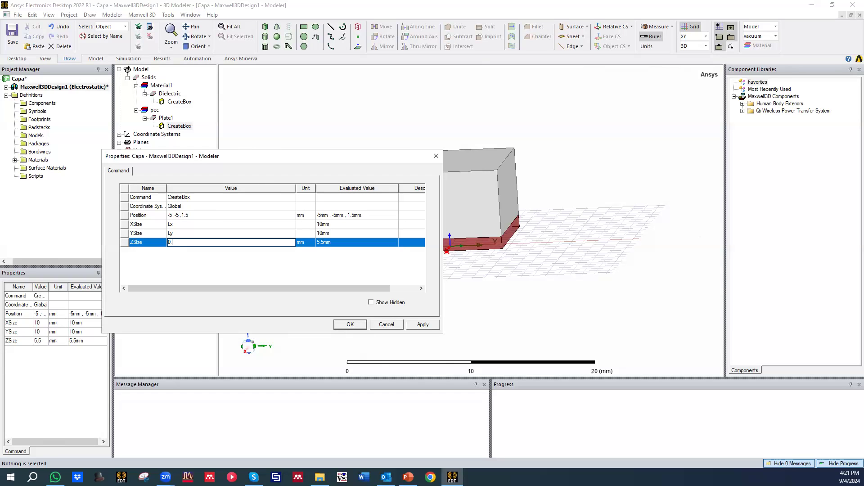
{"action": "type", "text": ".1"}
{"action": "left_click", "coordinate": [235, 266]}
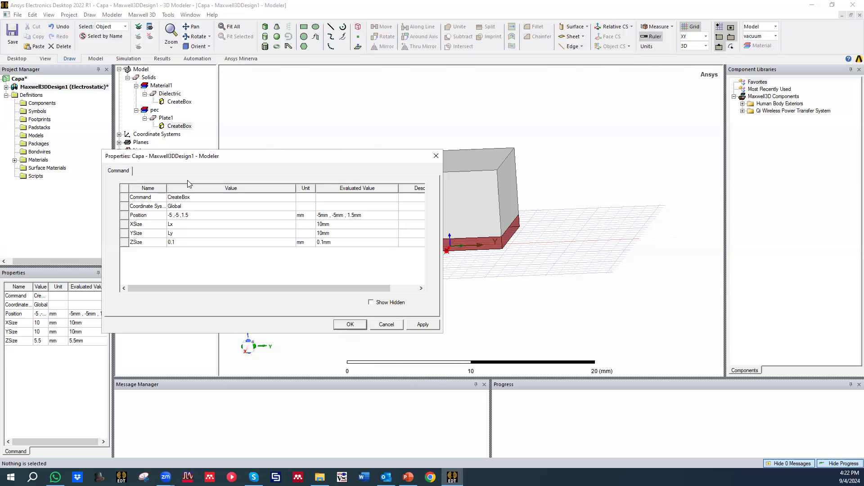
Step: Set Plate1's position to -Lx/2, -Ly/2, d/2 and apply the parametric box definition
{"action": "left_click", "coordinate": [170, 216]}
{"action": "left_click", "coordinate": [192, 215]}
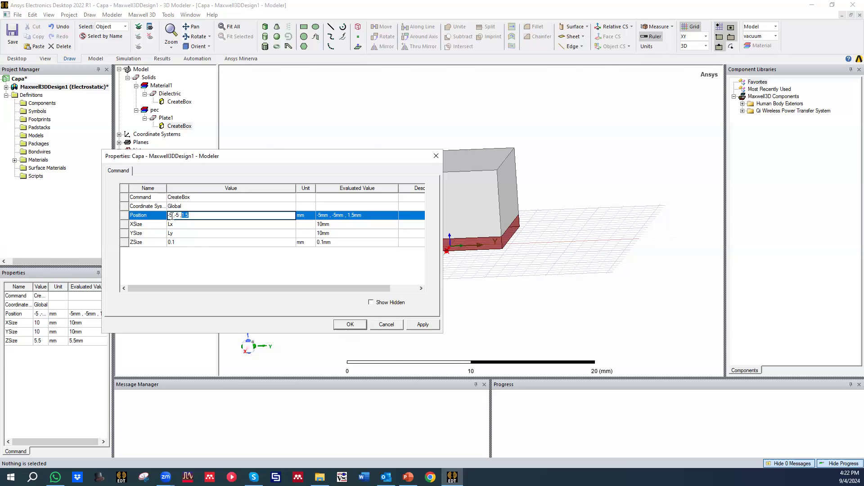
{"action": "double_click", "coordinate": [170, 215]}
{"action": "type", "text": "L"}
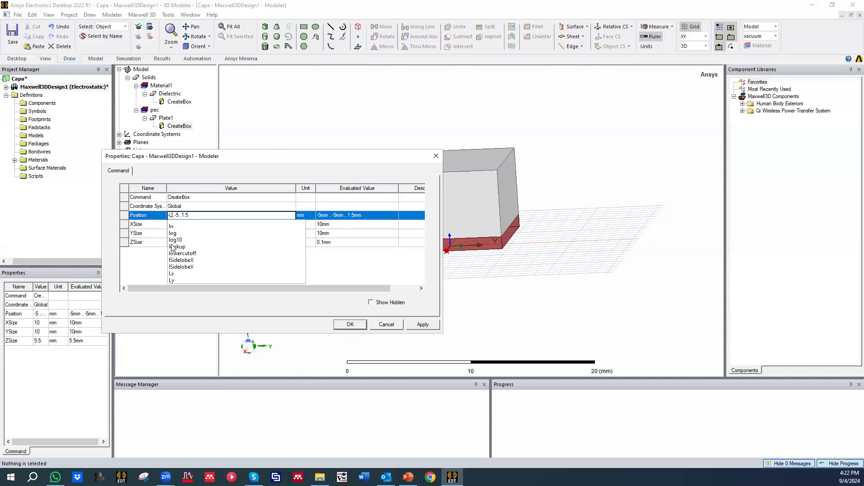
{"action": "type", "text": "x/2 ,"}
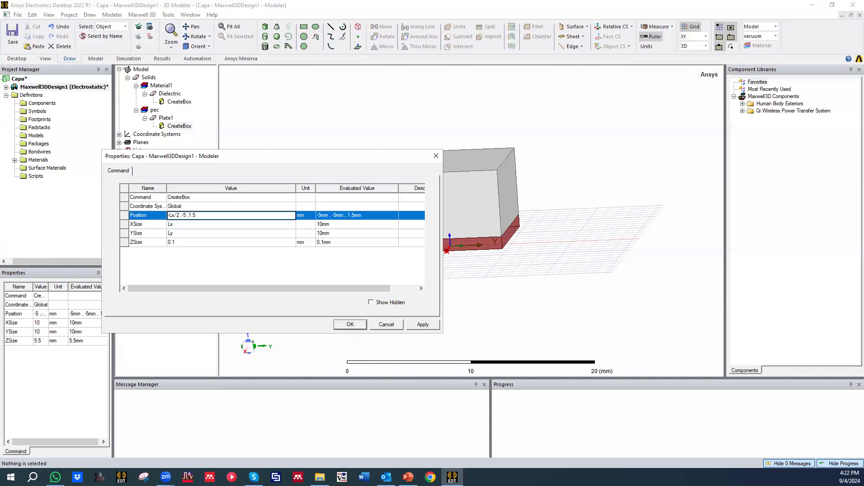
{"action": "type", "text": "-L"}
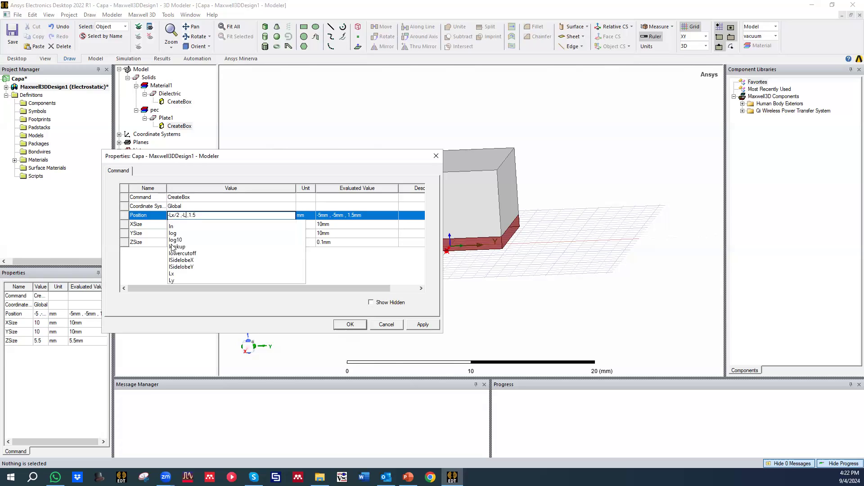
{"action": "type", "text": "y/2"}
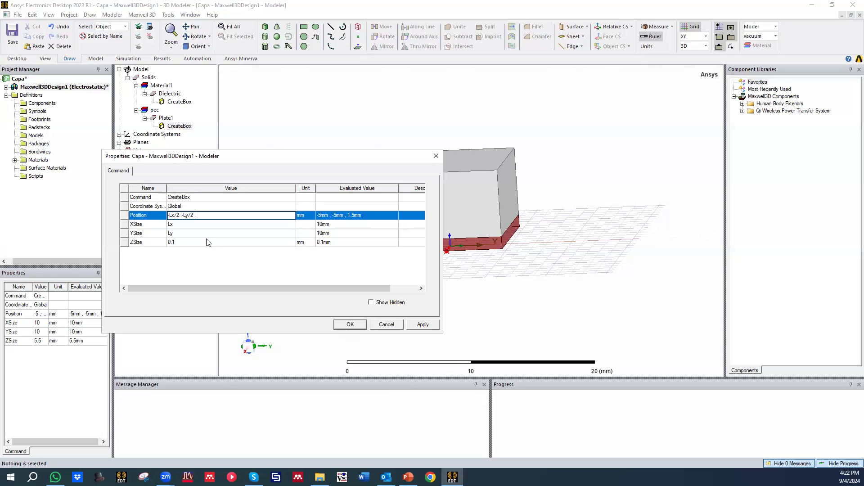
{"action": "type", "text": "d/2"}
{"action": "left_click", "coordinate": [295, 268]}
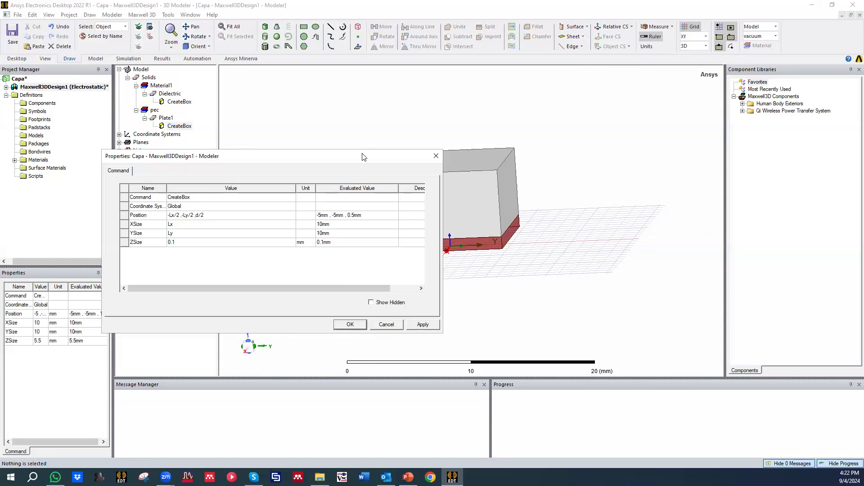
{"action": "left_click_drag", "start_coordinate": [354, 158], "coordinate": [301, 158]}
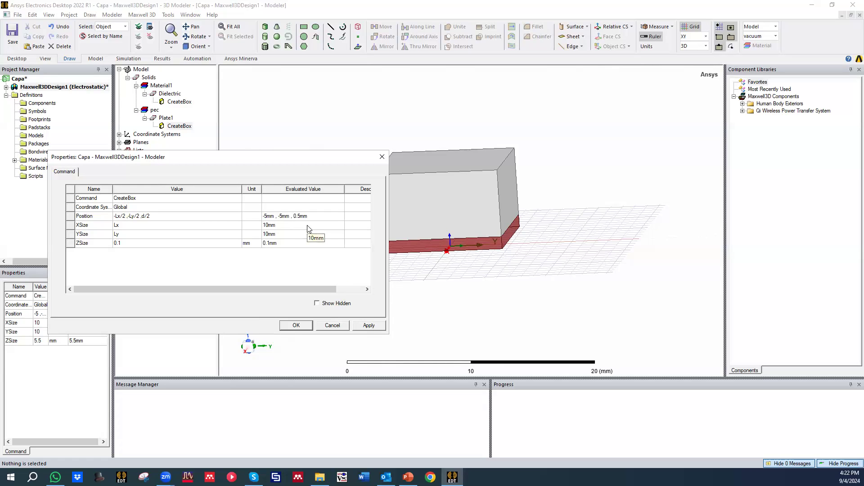
{"action": "left_click", "coordinate": [381, 324]}
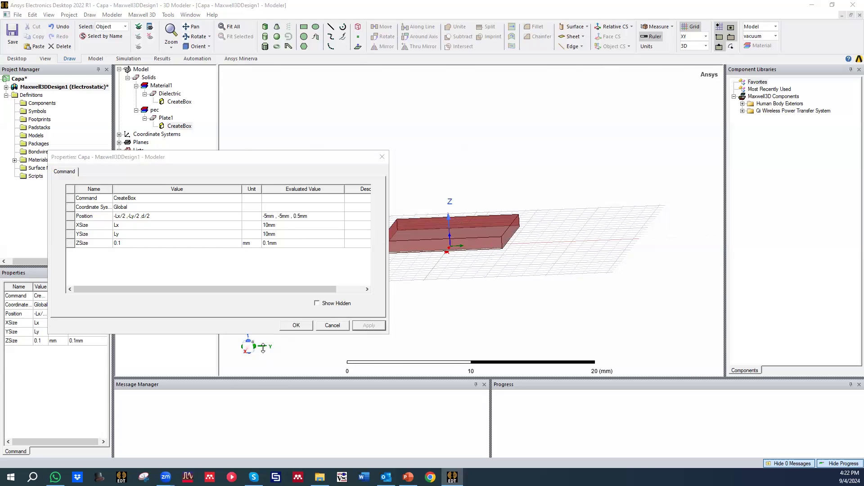
{"action": "left_click", "coordinate": [297, 327]}
Step: Draw a second 10 by 10 mm box 1 mm high on the Dielectric's top face, starting at corner (5, -5, 1.5)
{"action": "left_click", "coordinate": [335, 187]}
{"action": "middle_click_drag", "start_coordinate": [333, 187], "coordinate": [377, 270]}
{"action": "scroll", "coordinate": [418, 222], "scroll_direction": "down", "scroll_amount": 1}
{"action": "scroll", "coordinate": [424, 242], "scroll_direction": "up", "scroll_amount": 8}
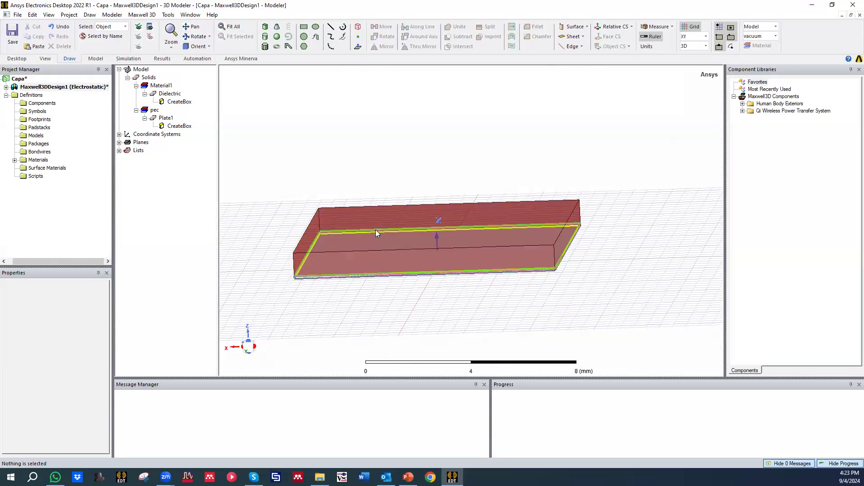
{"action": "middle_click_drag", "start_coordinate": [375, 230], "coordinate": [373, 257]}
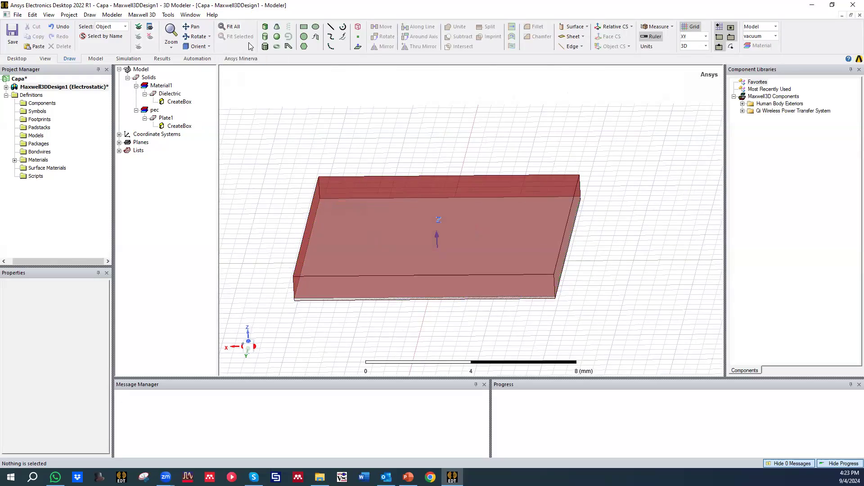
{"action": "left_click", "coordinate": [265, 28]}
{"action": "left_click", "coordinate": [319, 177]}
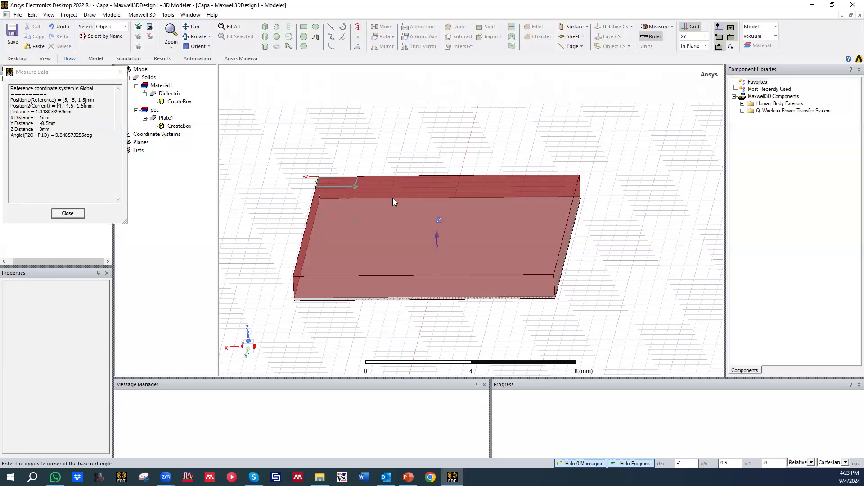
{"action": "left_click", "coordinate": [554, 277]}
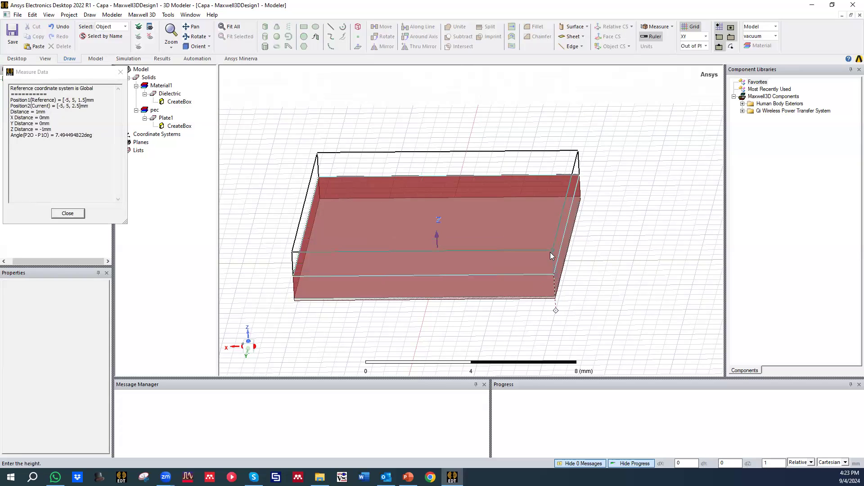
{"action": "left_click", "coordinate": [554, 253]}
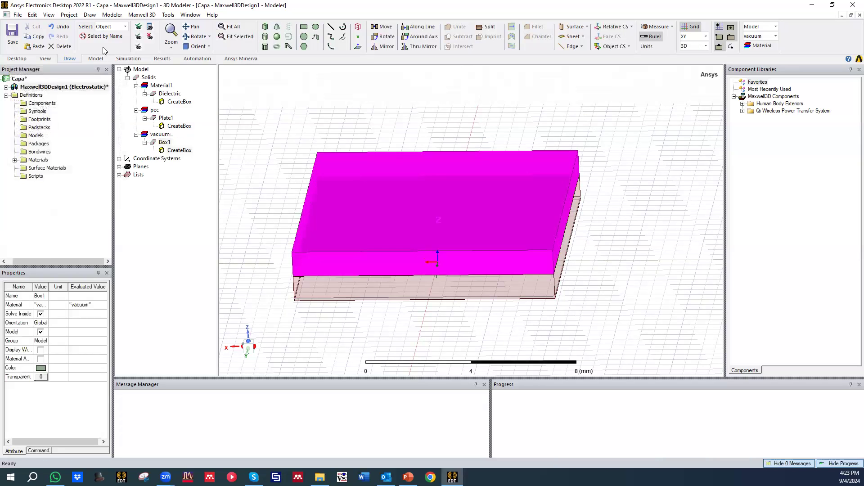
Step: Rename the second drawn box as Plate2 and change its colour to light gray
{"action": "double_click", "coordinate": [161, 143]}
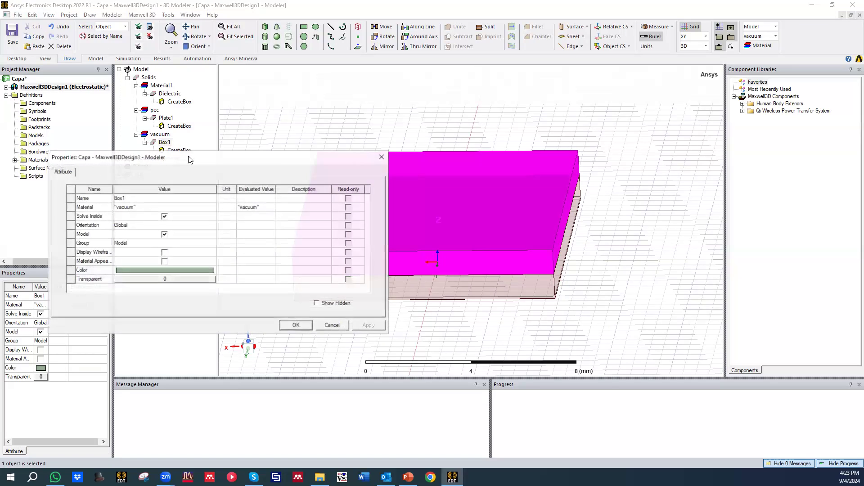
{"action": "left_click", "coordinate": [155, 198]}
{"action": "type", "text": "Plate2"}
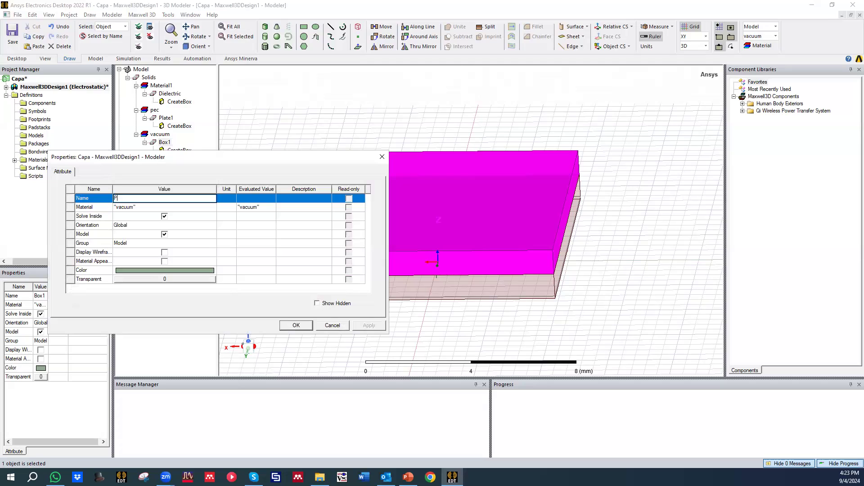
{"action": "left_click", "coordinate": [175, 270]}
{"action": "left_click", "coordinate": [185, 246]}
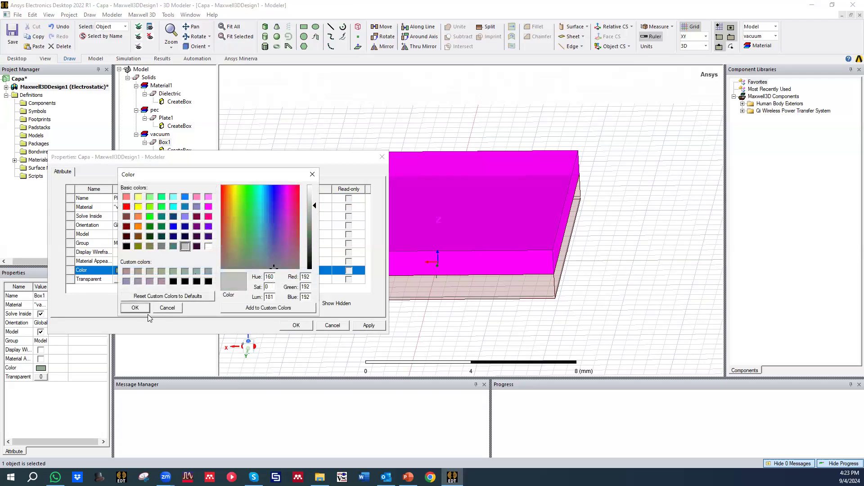
{"action": "left_click", "coordinate": [135, 307]}
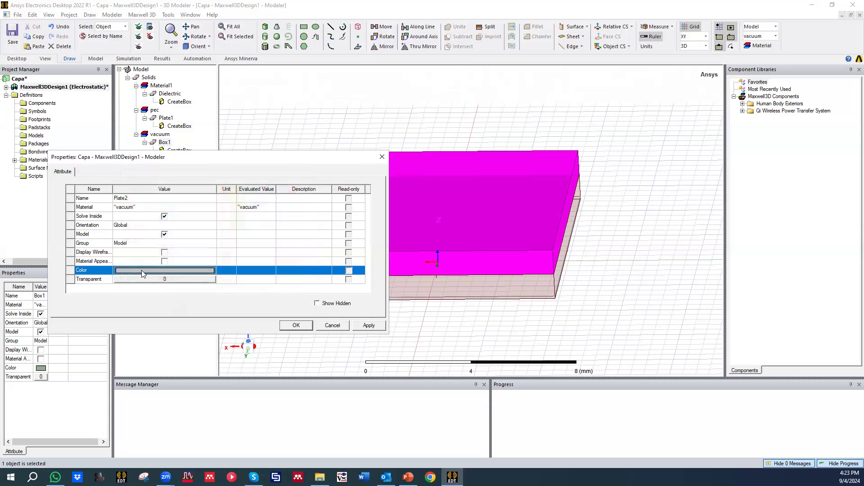
{"action": "left_click", "coordinate": [296, 325]}
Step: Set Plate2's box position to Lx/2, -Ly/2, d/2
{"action": "double_click", "coordinate": [173, 151]}
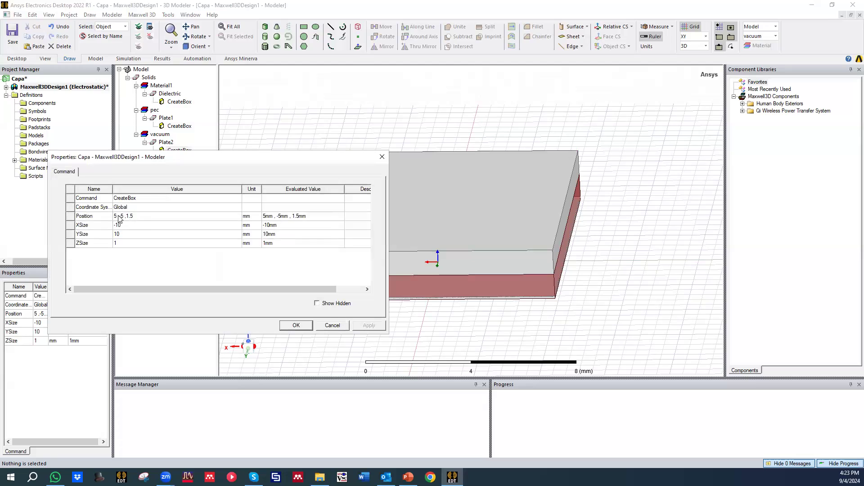
{"action": "left_click", "coordinate": [117, 216]}
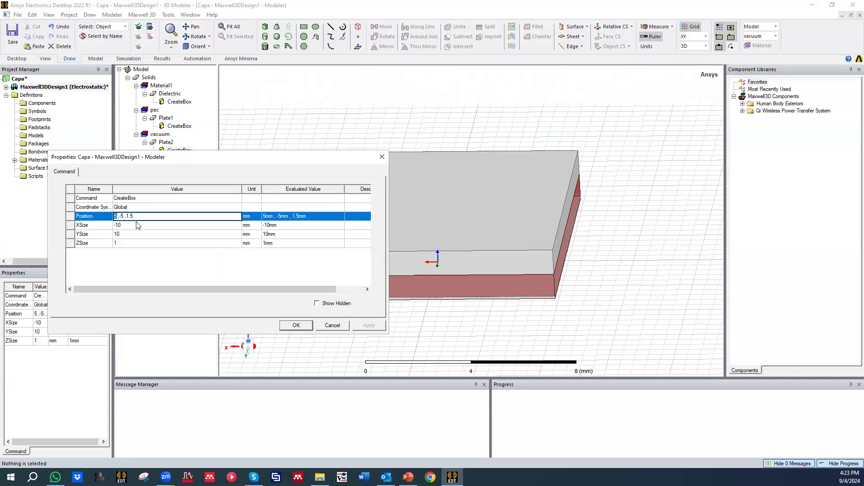
{"action": "type", "text": "Lx"}
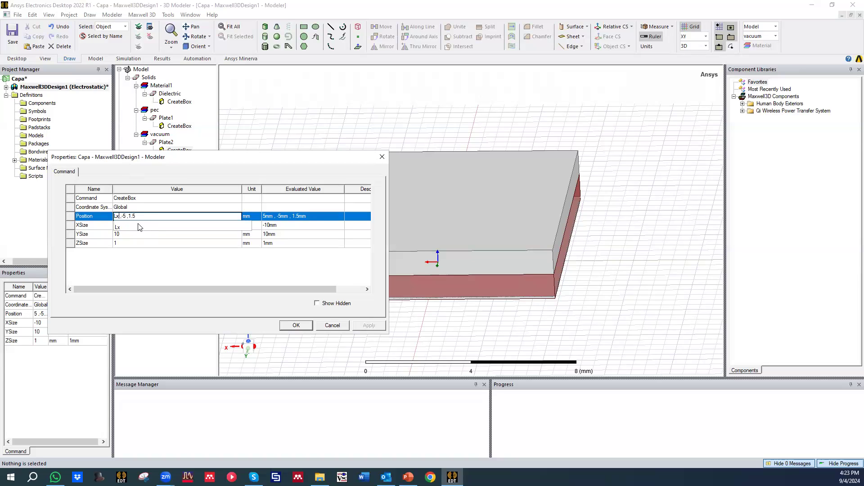
{"action": "type", "text": "/2"}
{"action": "left_click", "coordinate": [157, 261]}
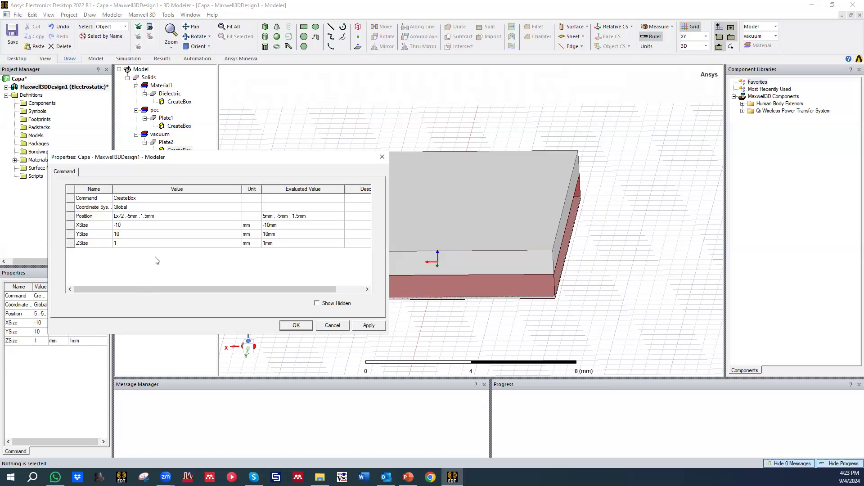
{"action": "left_click", "coordinate": [134, 217]}
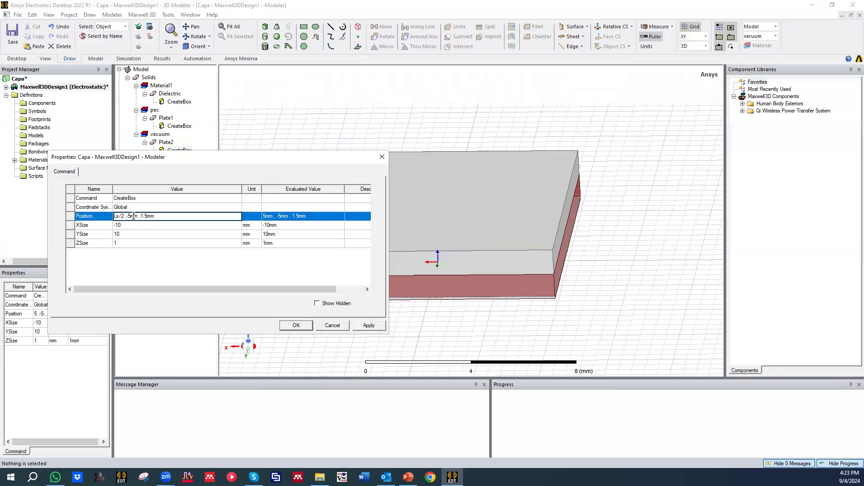
{"action": "type", "text": "Ly/2"}
{"action": "double_click", "coordinate": [142, 217]}
{"action": "type", "text": "d/2"}
{"action": "left_click", "coordinate": [172, 283]}
Step: Set Plate2's box dimensions to XSize -Lx, YSize Ly and ZSize 0.1 mm, and apply them
{"action": "left_click", "coordinate": [131, 225]}
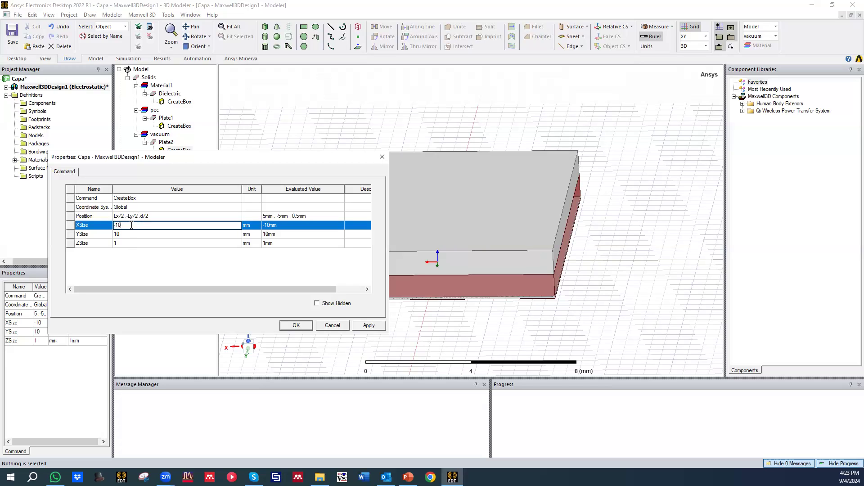
{"action": "type", "text": "Lx"}
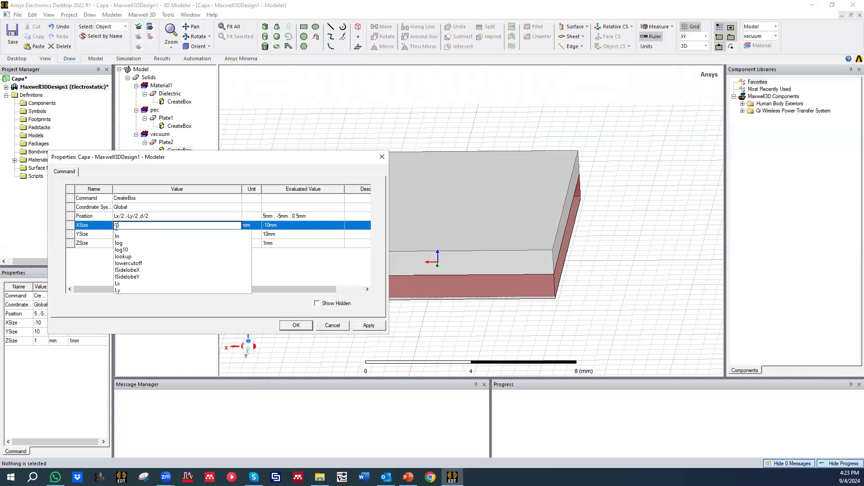
{"action": "left_click", "coordinate": [100, 286]}
{"action": "left_click", "coordinate": [128, 234]}
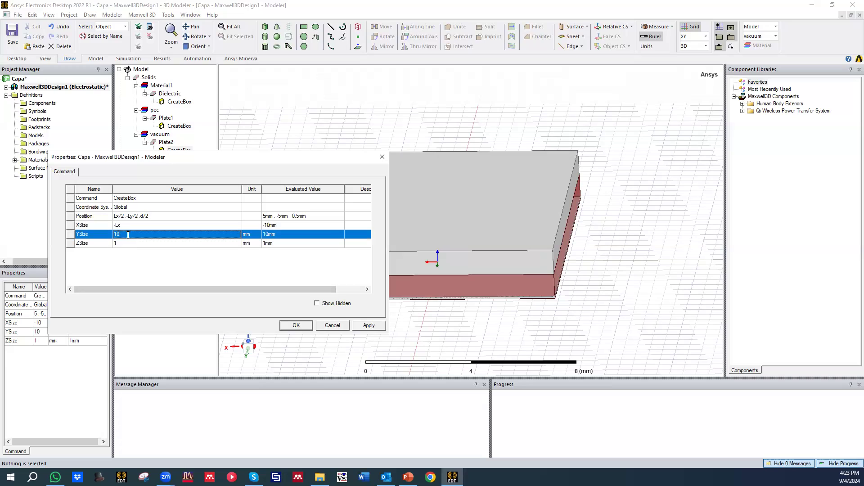
{"action": "type", "text": "Ly"}
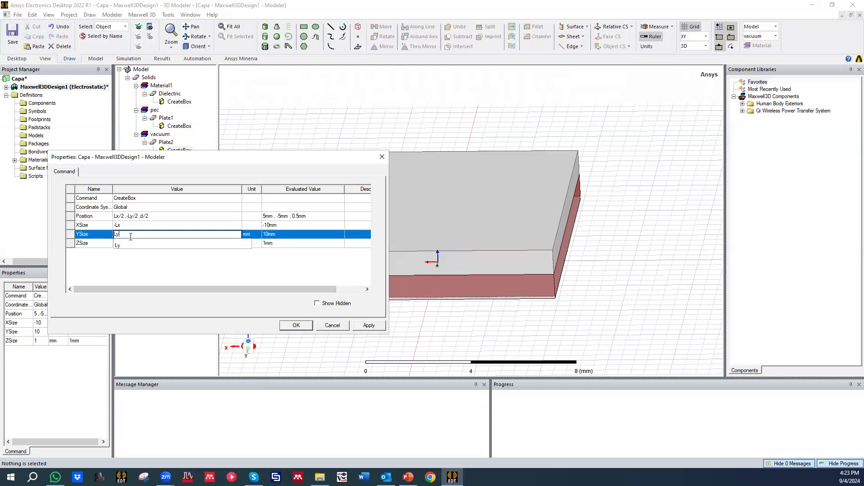
{"action": "left_click", "coordinate": [198, 271]}
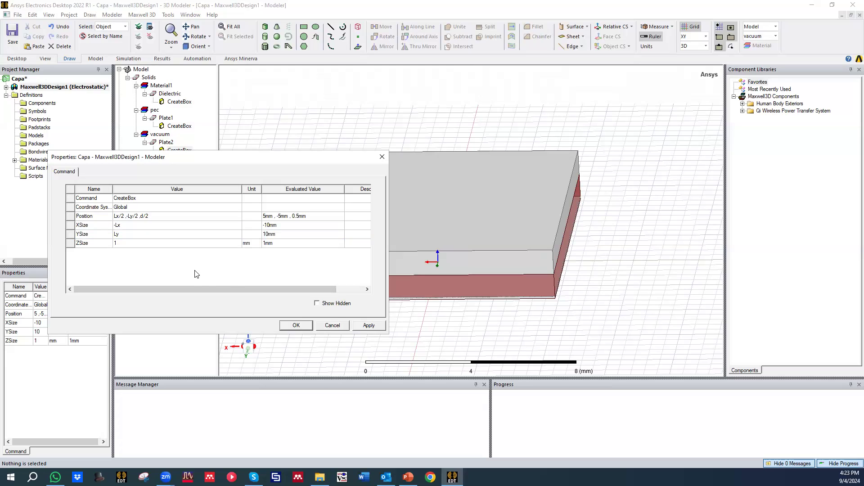
{"action": "left_click", "coordinate": [150, 243]}
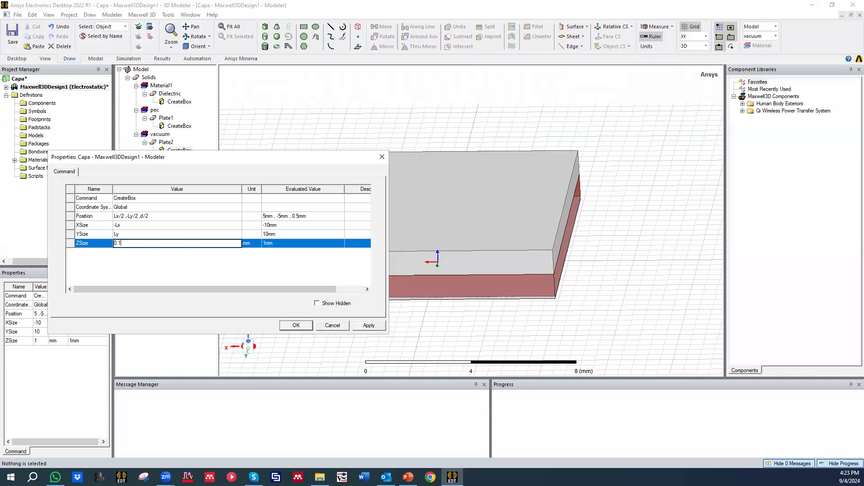
{"action": "left_click", "coordinate": [270, 278]}
{"action": "left_click", "coordinate": [369, 325]}
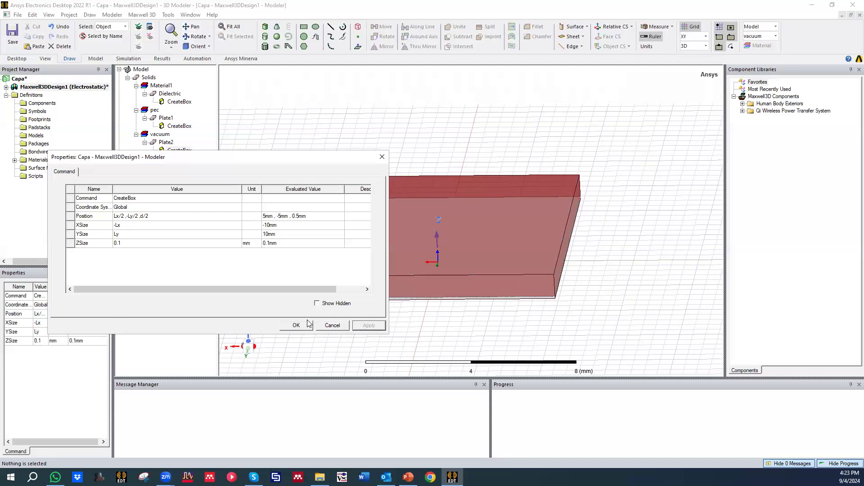
{"action": "left_click", "coordinate": [294, 325]}
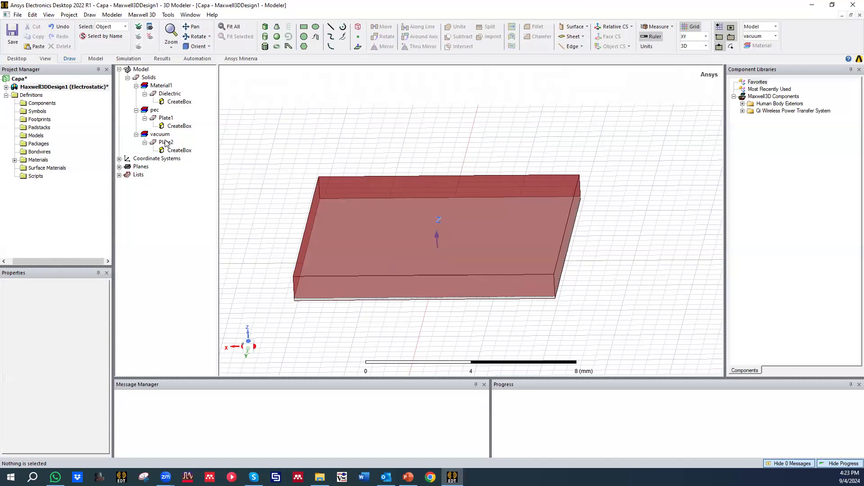
Step: Try placing Plate2's box at position Lx/2, -Ly/2, -d/2 and apply the change
{"action": "left_click", "coordinate": [317, 243]}
{"action": "left_click_drag", "start_coordinate": [317, 243], "coordinate": [301, 208], "text": "alt"}
{"action": "left_click", "coordinate": [163, 142]}
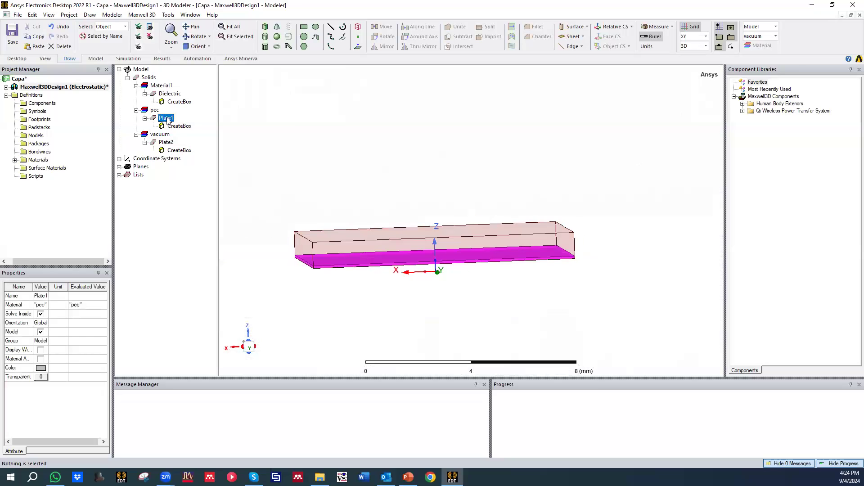
{"action": "double_click", "coordinate": [166, 142]}
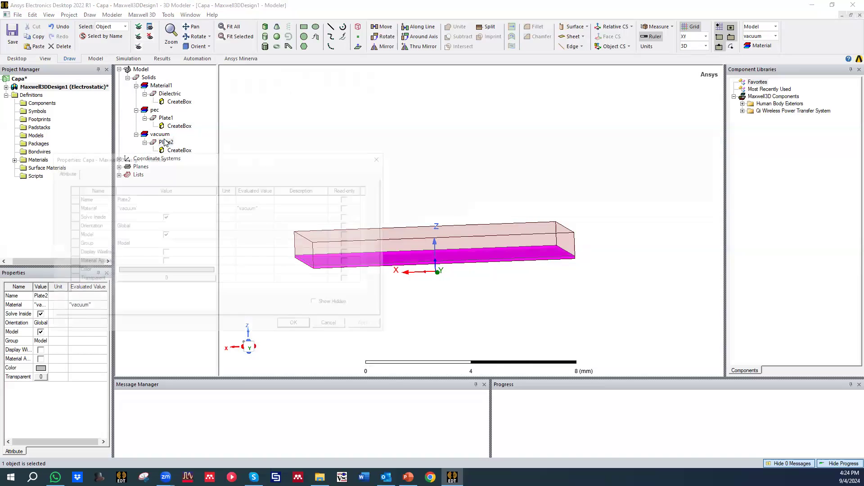
{"action": "left_click", "coordinate": [381, 156]}
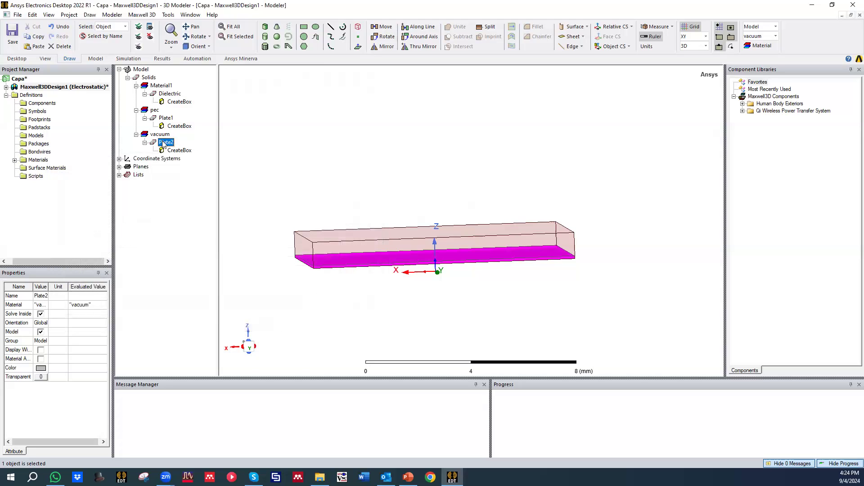
{"action": "double_click", "coordinate": [179, 150]}
{"action": "left_click", "coordinate": [141, 216]}
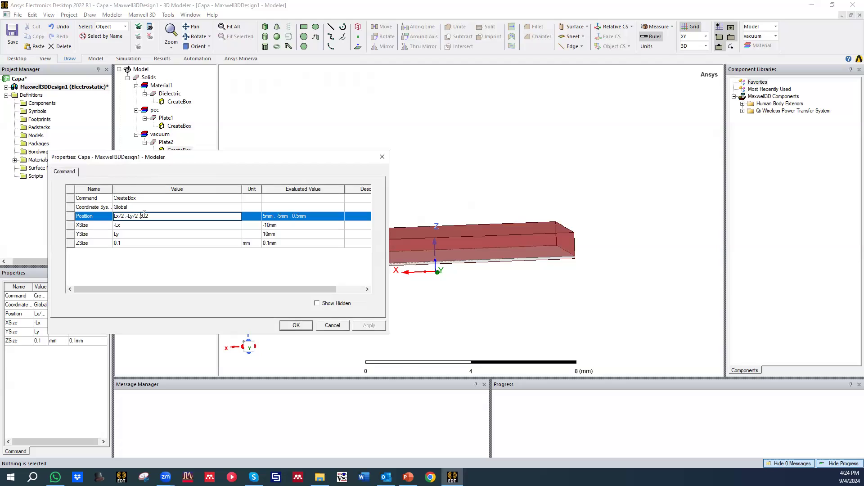
{"action": "type", "text": "-"}
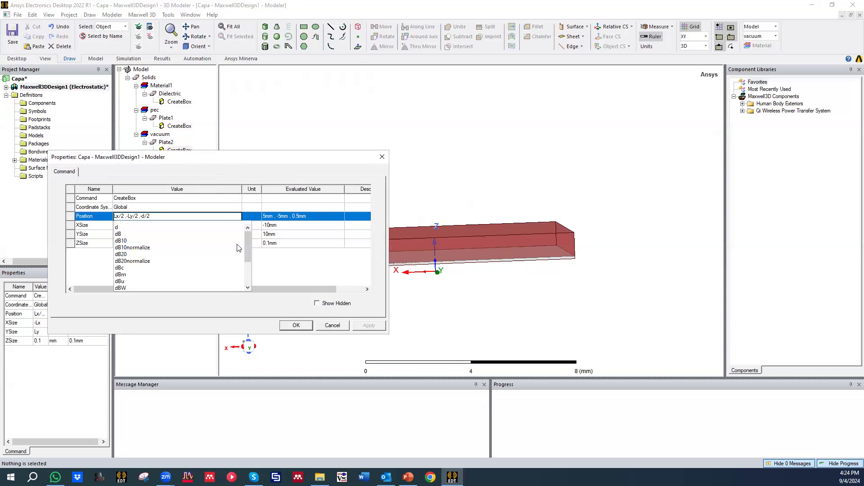
{"action": "key", "text": "Return"}
{"action": "left_click", "coordinate": [364, 325]}
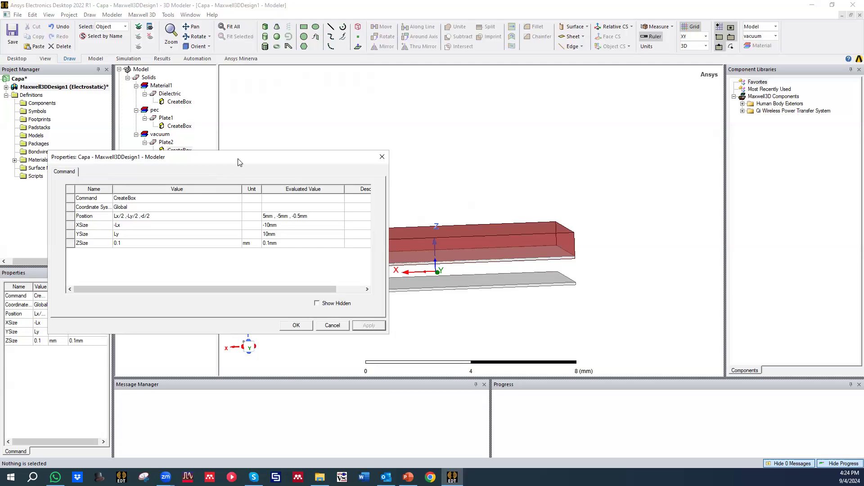
Step: Return Plate2's Z position to d/2 and apply the box definition
{"action": "left_click_drag", "start_coordinate": [238, 162], "coordinate": [195, 176]}
{"action": "left_click", "coordinate": [99, 230]}
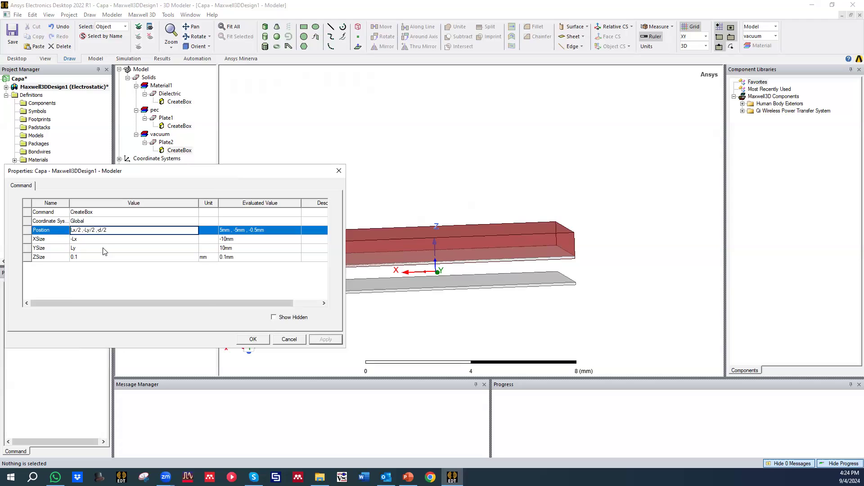
{"action": "key", "text": "BackSpace"}
{"action": "left_click", "coordinate": [261, 274]}
{"action": "left_click", "coordinate": [324, 339]}
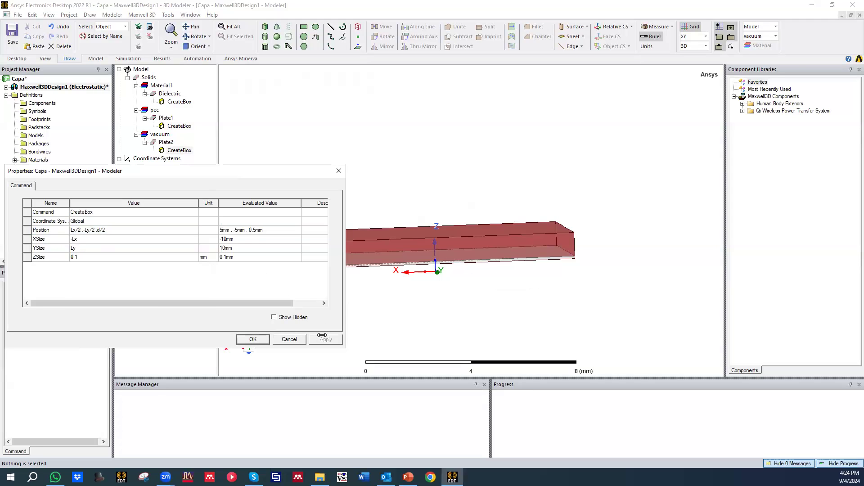
{"action": "left_click", "coordinate": [264, 343]}
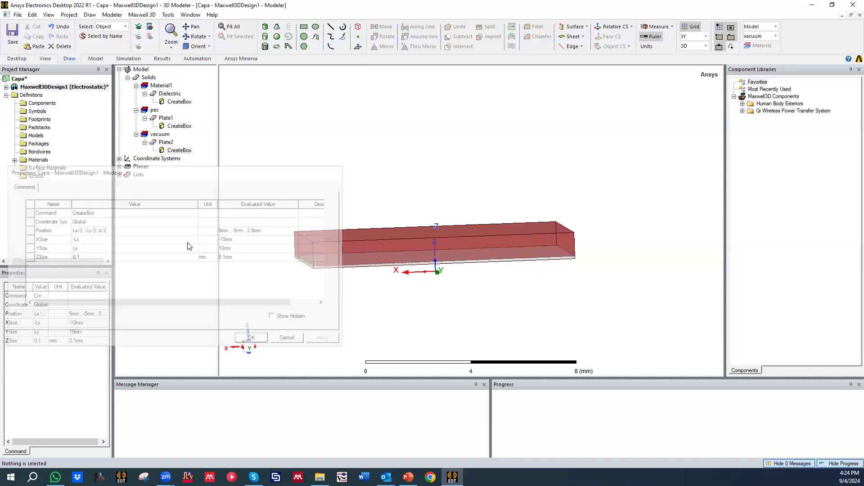
Step: Try placing Plate1's box at position -Lx/2, -Ly/2, -d/2 and apply the change
{"action": "double_click", "coordinate": [171, 125]}
{"action": "left_click", "coordinate": [98, 230]}
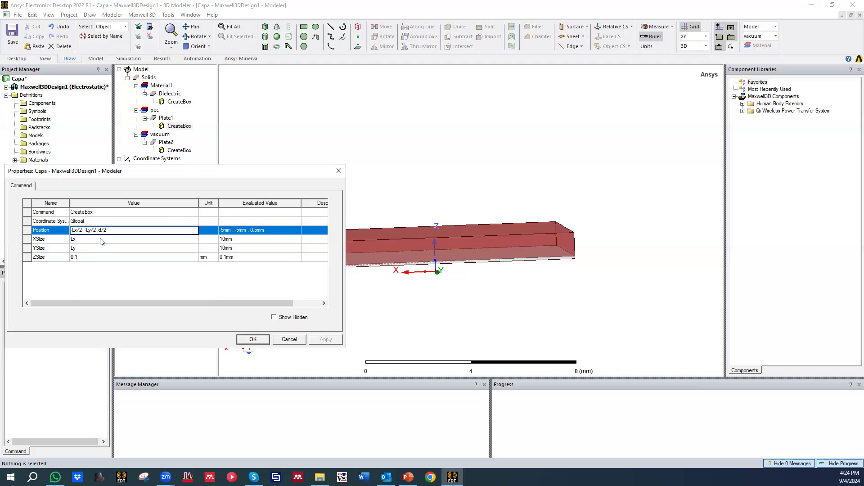
{"action": "type", "text": "-"}
{"action": "key", "text": "Return"}
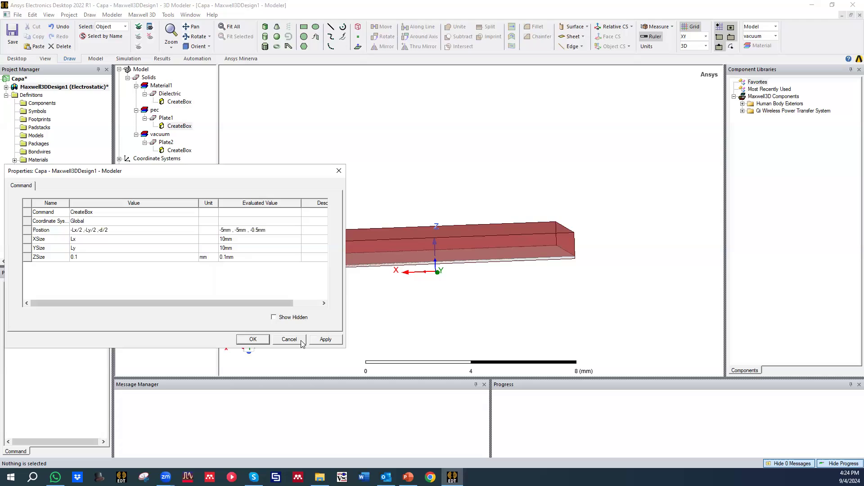
{"action": "left_click", "coordinate": [324, 339]}
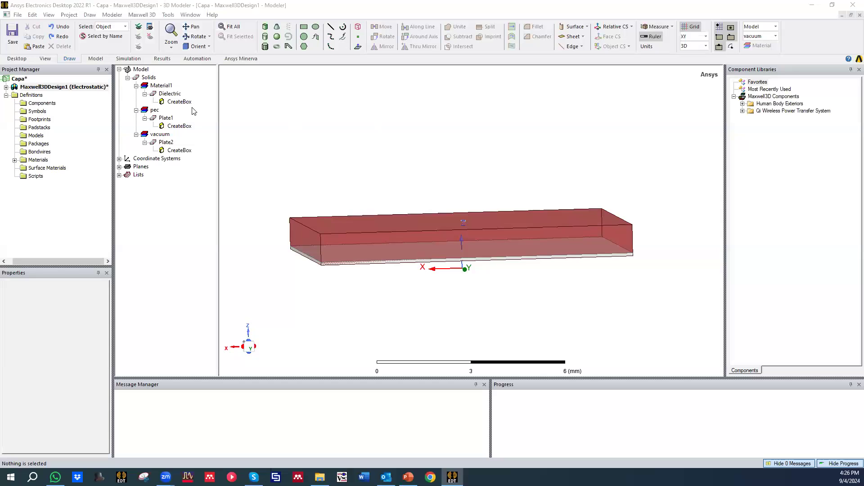
Step: Set the Dielectric's box position to -Lx/2, -Ly/2, -d/2 and apply it
{"action": "middle_click_drag", "start_coordinate": [423, 210], "coordinate": [408, 189]}
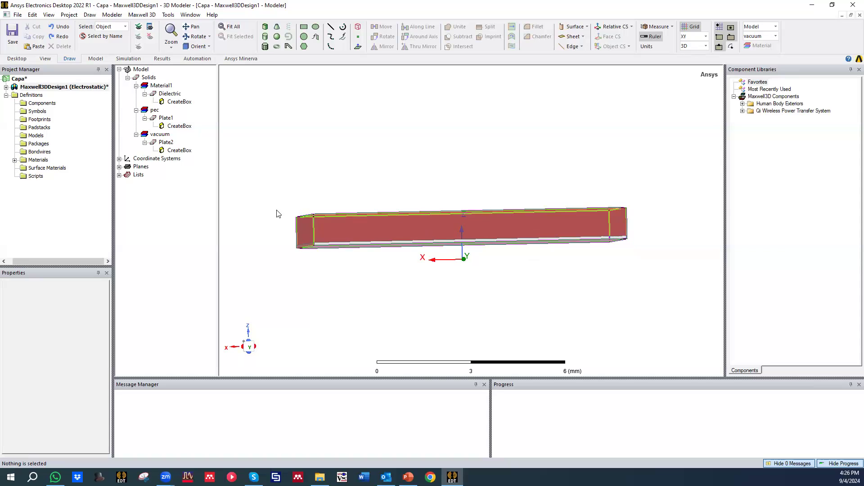
{"action": "double_click", "coordinate": [171, 103]}
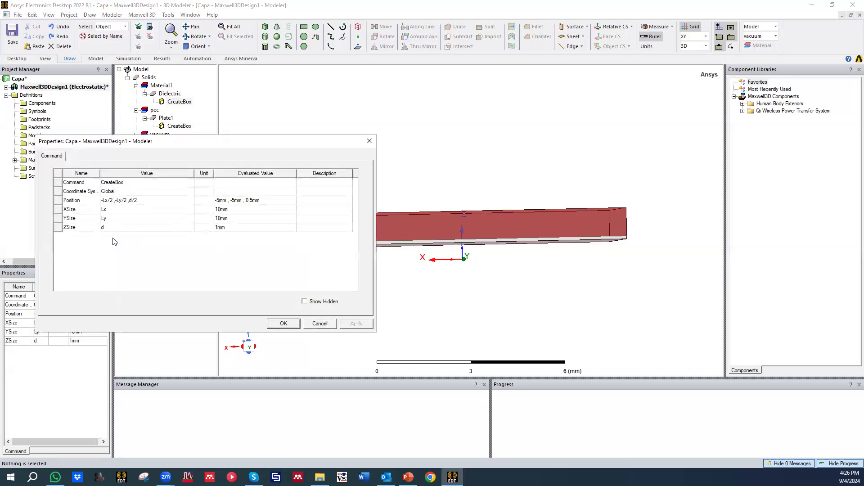
{"action": "left_click", "coordinate": [130, 203]}
{"action": "left_click", "coordinate": [130, 202]}
{"action": "type", "text": "-"}
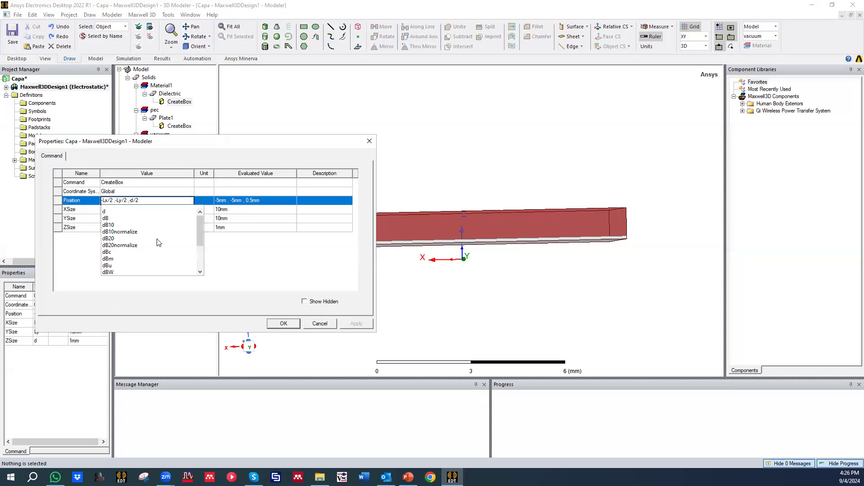
{"action": "left_click", "coordinate": [273, 258]}
{"action": "left_click", "coordinate": [358, 325]}
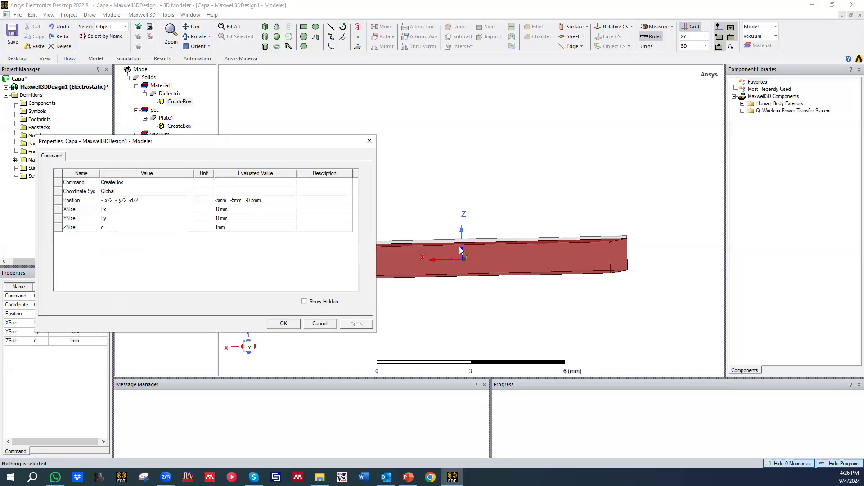
{"action": "left_click", "coordinate": [277, 325]}
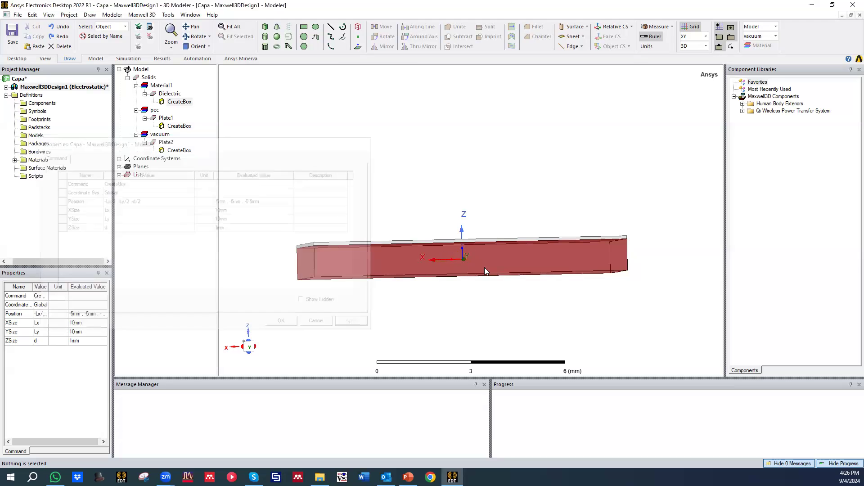
Step: Set Plate2's position to Lx/2, -Ly/2, -d/2, apply it and save the project
{"action": "mouse_move", "coordinate": [453, 256]}
{"action": "middle_mouse_down"}
{"action": "mouse_move", "coordinate": [474, 254]}
{"action": "mouse_move", "coordinate": [452, 254]}
{"action": "middle_mouse_up"}
{"action": "double_click", "coordinate": [178, 150]}
{"action": "left_click", "coordinate": [129, 200]}
{"action": "left_click", "coordinate": [129, 200]}
{"action": "type", "text": "-"}
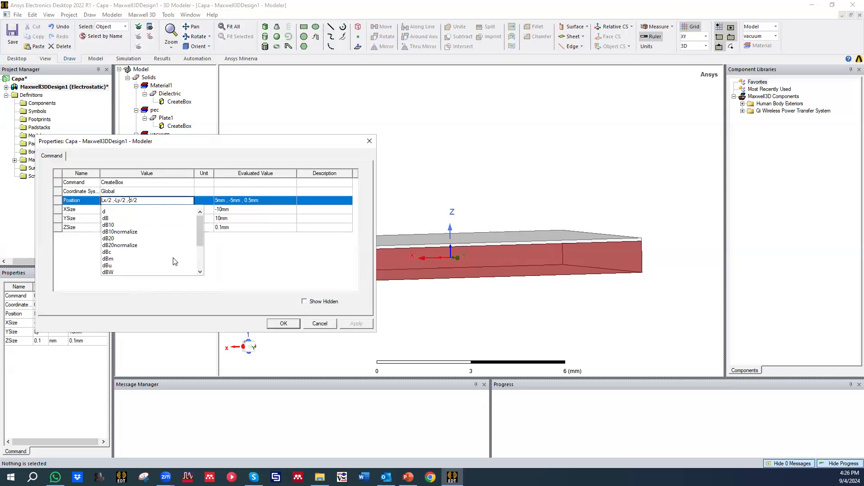
{"action": "left_click", "coordinate": [283, 272]}
{"action": "left_click", "coordinate": [356, 324]}
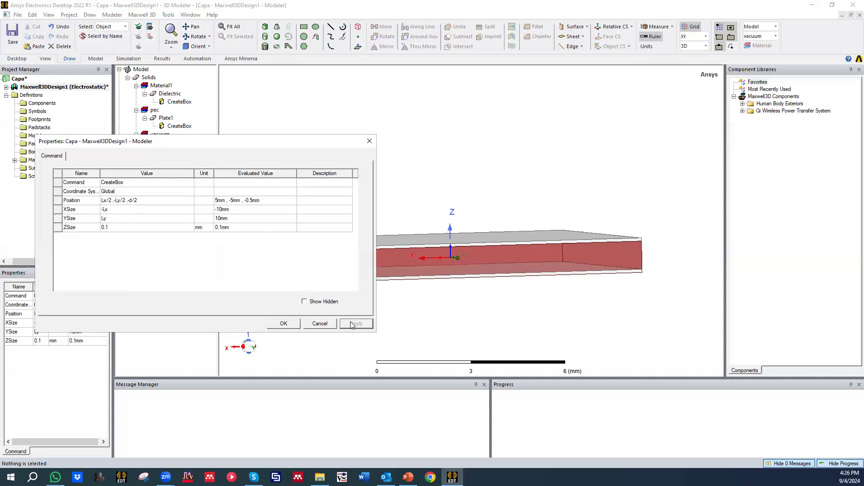
{"action": "left_click", "coordinate": [282, 324]}
{"action": "left_click_drag", "start_coordinate": [388, 241], "coordinate": [413, 209], "text": "alt"}
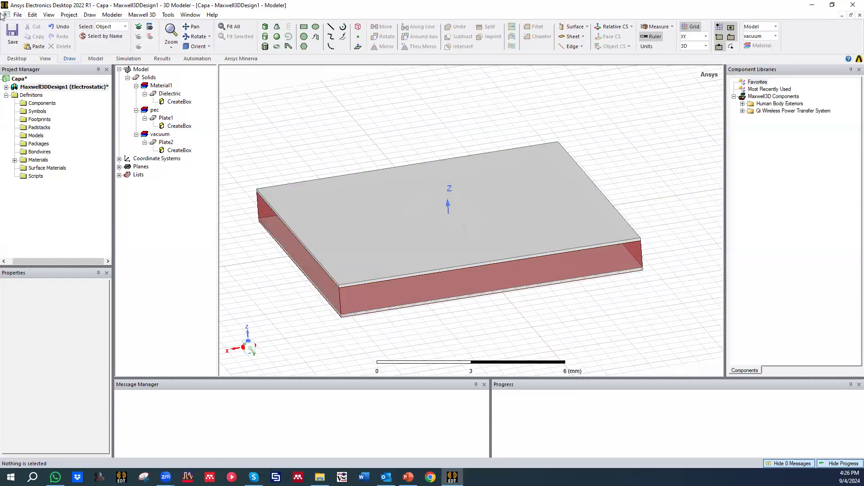
{"action": "left_click", "coordinate": [12, 34]}
{"action": "left_click_drag", "start_coordinate": [372, 139], "coordinate": [399, 145], "text": "alt"}
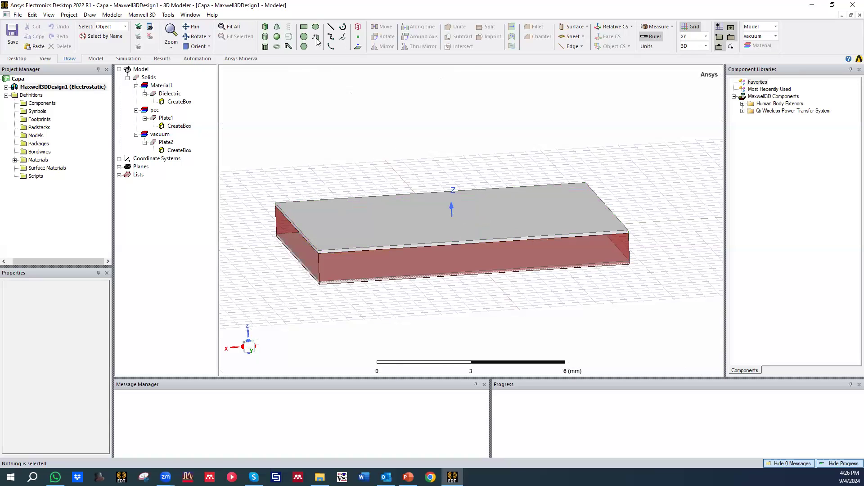
{"action": "left_click", "coordinate": [358, 27]}
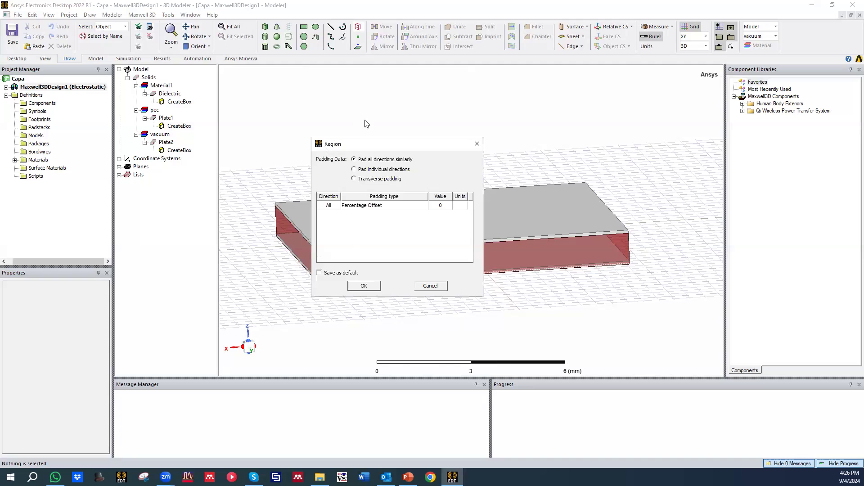
{"action": "left_click", "coordinate": [477, 143]}
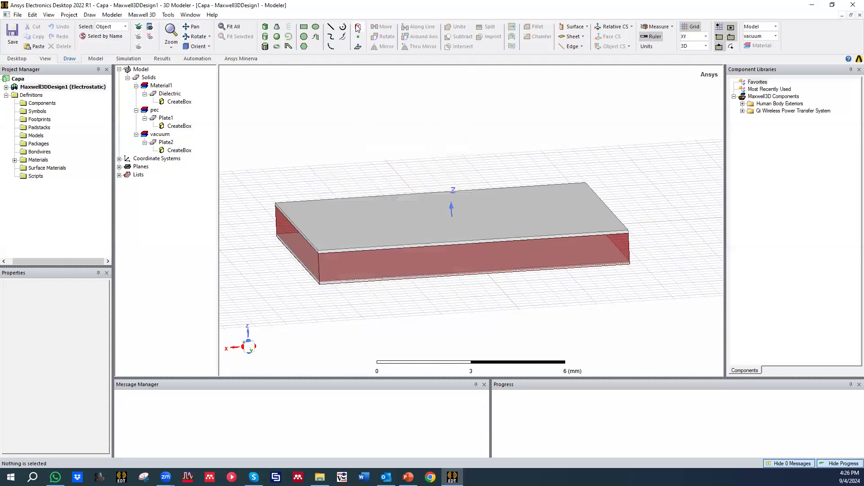
Step: Create a region around the capacitor, padding all directions similarly with a percentage offset of 50
{"action": "left_click", "coordinate": [358, 28]}
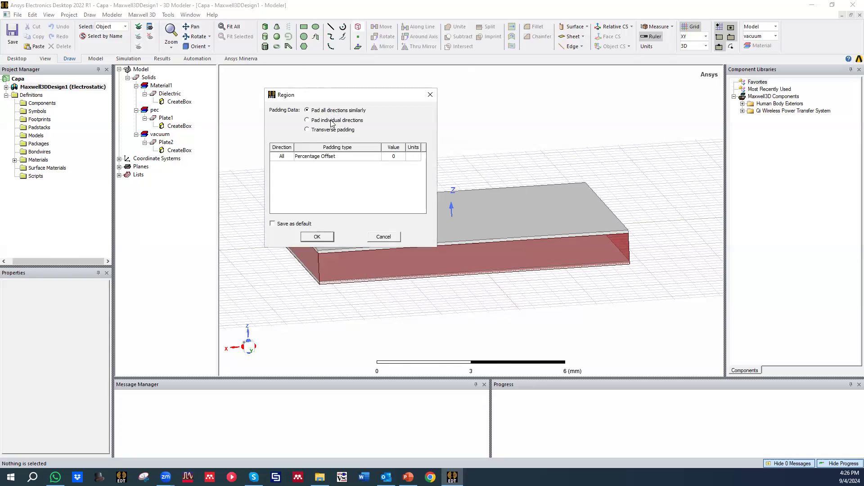
{"action": "left_click", "coordinate": [335, 158]}
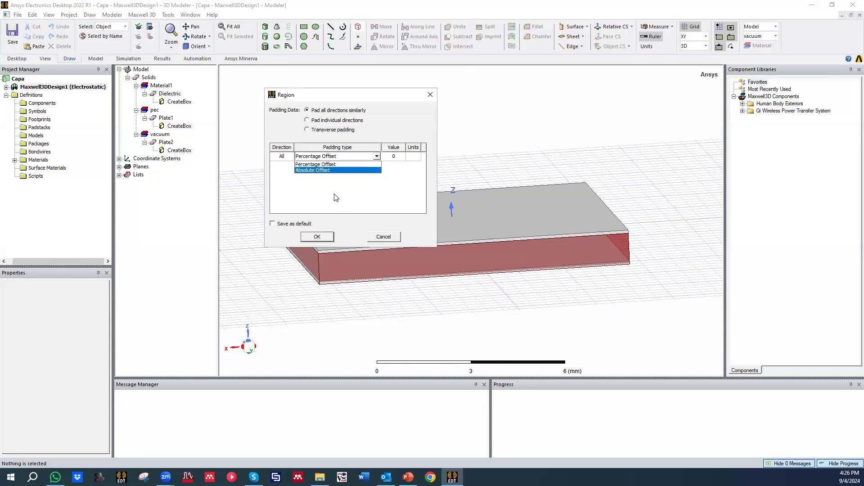
{"action": "left_click", "coordinate": [336, 211]}
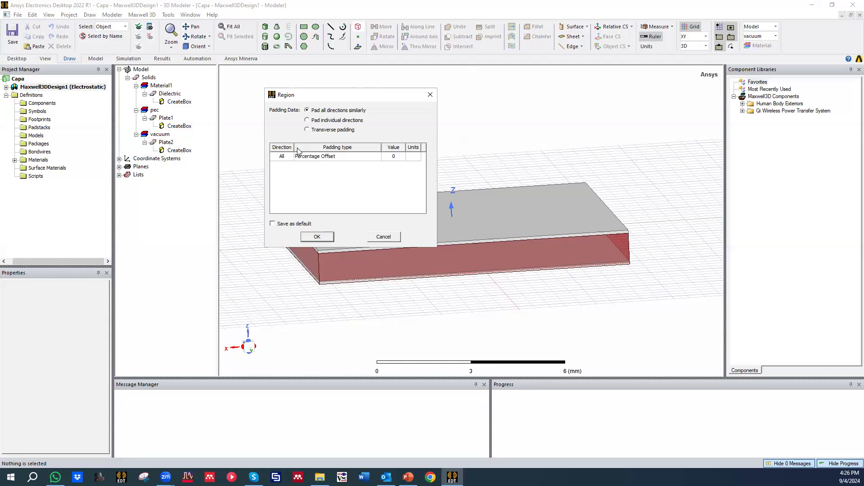
{"action": "left_click", "coordinate": [390, 156]}
{"action": "left_click", "coordinate": [391, 197]}
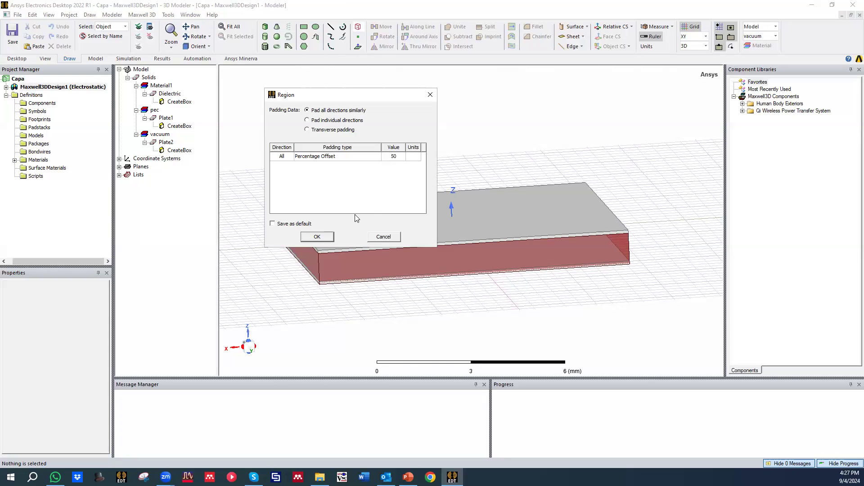
{"action": "left_click", "coordinate": [317, 237]}
{"action": "scroll", "coordinate": [405, 176], "scroll_direction": "down", "scroll_amount": 3}
{"action": "left_click_drag", "start_coordinate": [401, 179], "coordinate": [387, 202]}
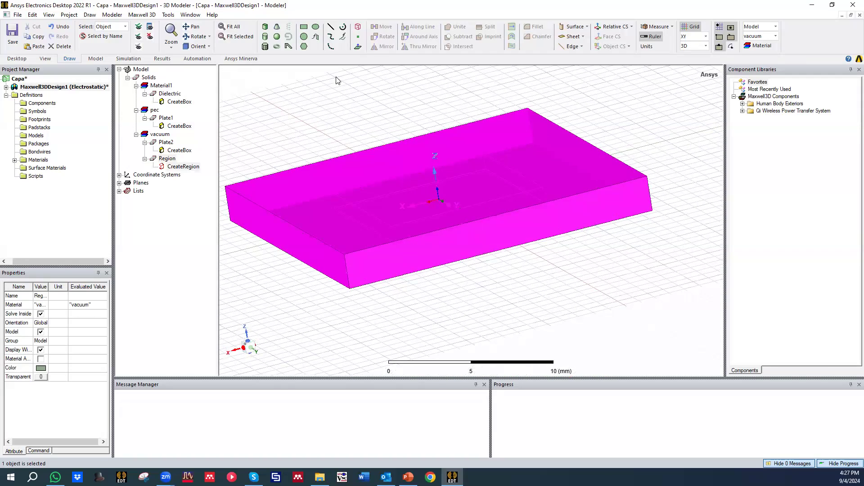
Step: Examine the region's padding settings and its assigned material without changing them
{"action": "left_click", "coordinate": [169, 162]}
{"action": "double_click", "coordinate": [172, 168]}
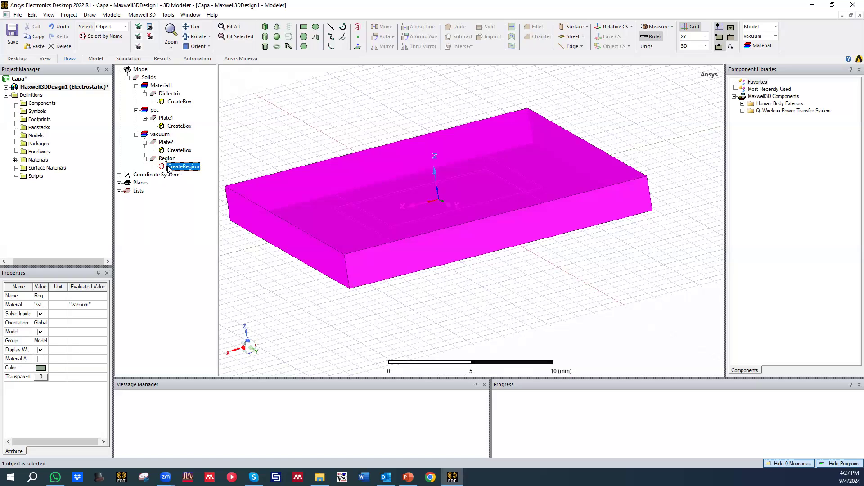
{"action": "left_click", "coordinate": [369, 143]}
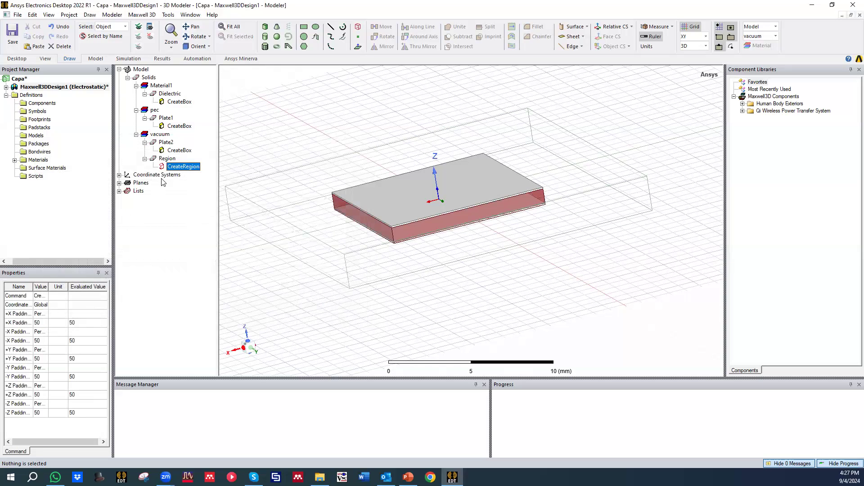
{"action": "double_click", "coordinate": [167, 160]}
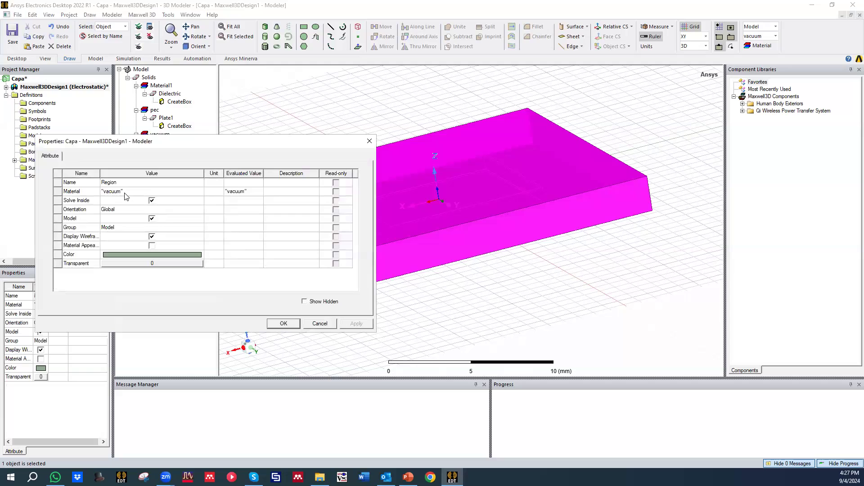
{"action": "left_click", "coordinate": [125, 193]}
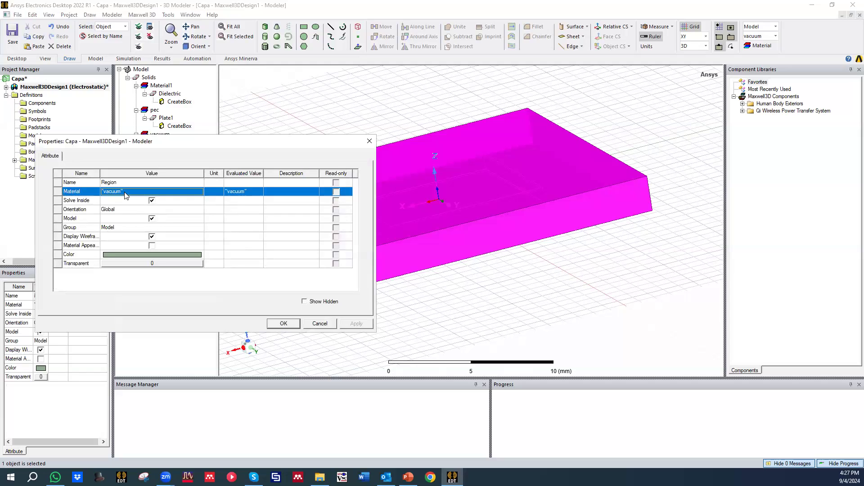
{"action": "left_click", "coordinate": [218, 195]}
{"action": "left_click", "coordinate": [369, 141]}
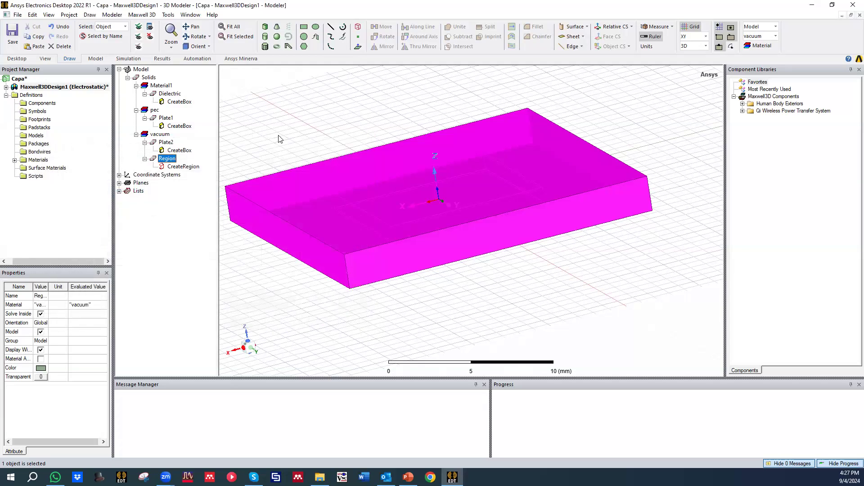
Step: Select all faces of the region and hide it in the active view, and save the project
{"action": "right_click", "coordinate": [172, 161]}
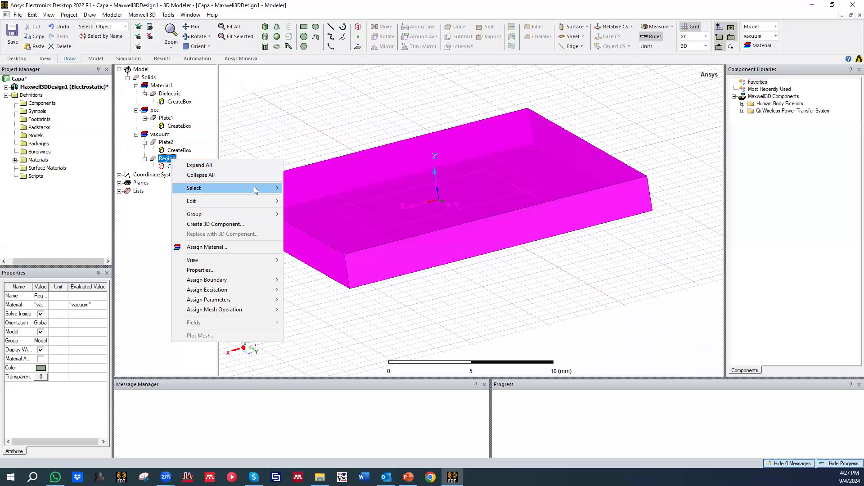
{"action": "mouse_move", "coordinate": [255, 190]}
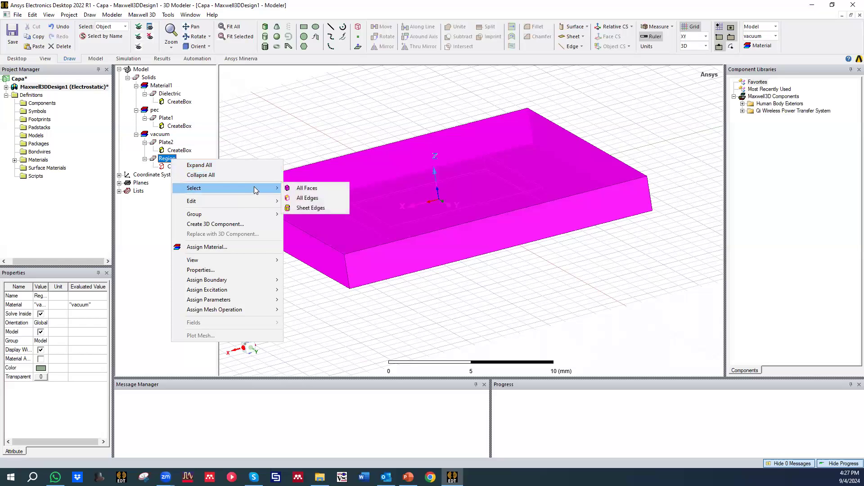
{"action": "left_click", "coordinate": [318, 189]}
{"action": "right_click", "coordinate": [261, 189]}
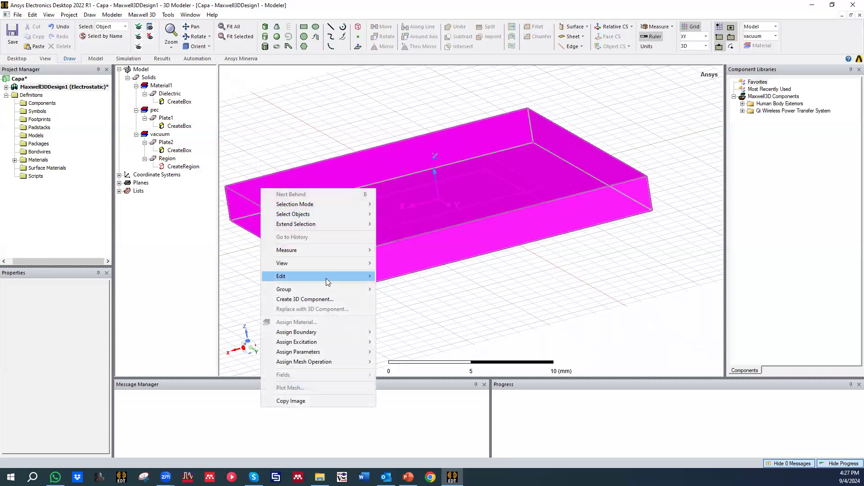
{"action": "mouse_move", "coordinate": [327, 265]}
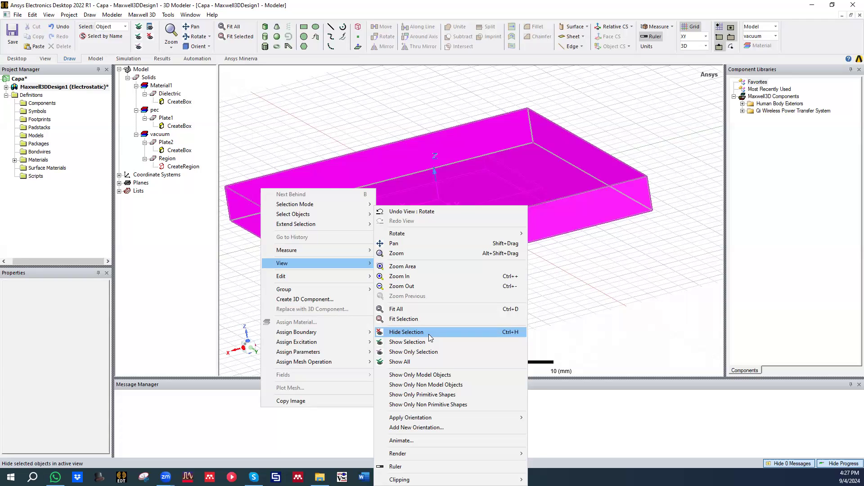
{"action": "left_click", "coordinate": [407, 333]}
{"action": "left_click_drag", "start_coordinate": [437, 284], "coordinate": [438, 266], "text": "alt"}
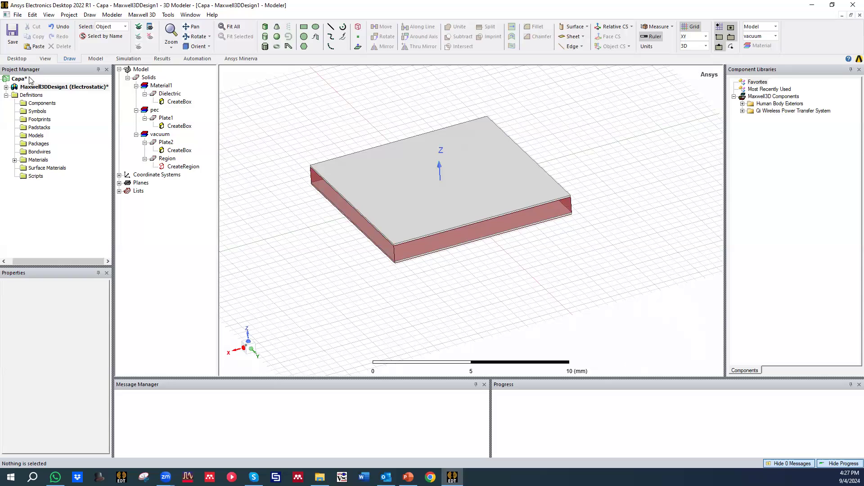
{"action": "left_click", "coordinate": [6, 87]}
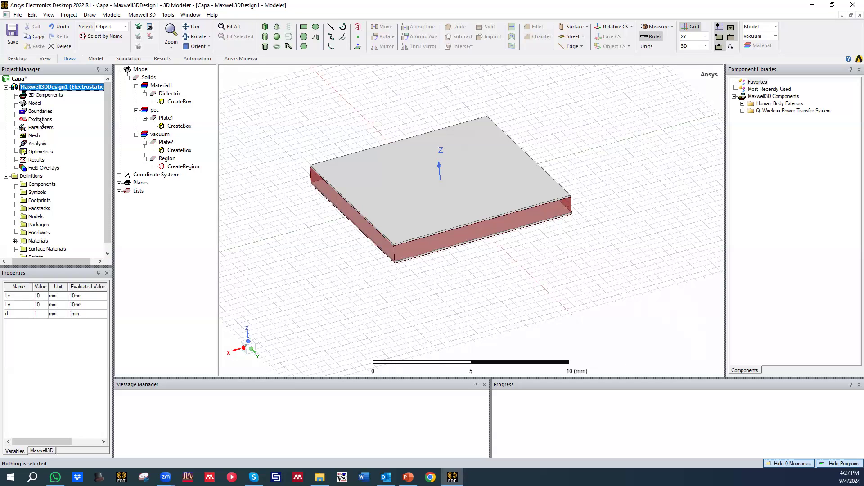
{"action": "left_click", "coordinate": [12, 30]}
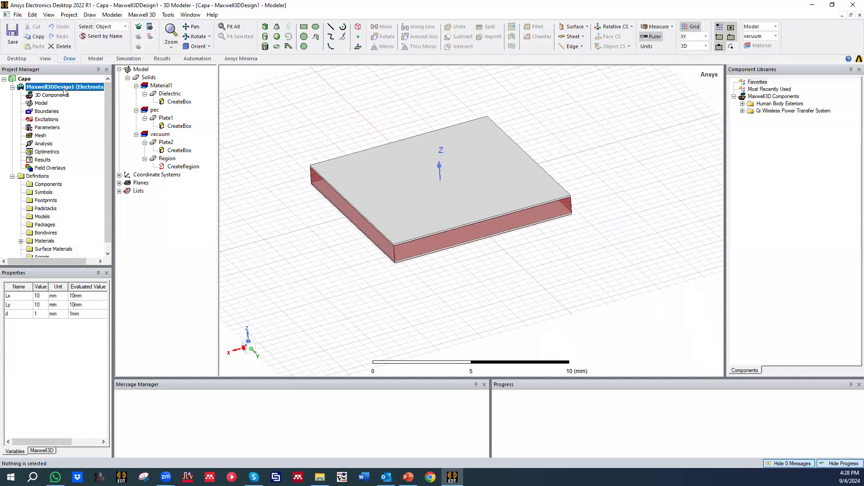
Step: Look over the design's Boundaries and Excitations entries and identify Plate1, Plate2 and the region among the solids
{"action": "left_click", "coordinate": [46, 111]}
{"action": "left_click", "coordinate": [47, 120]}
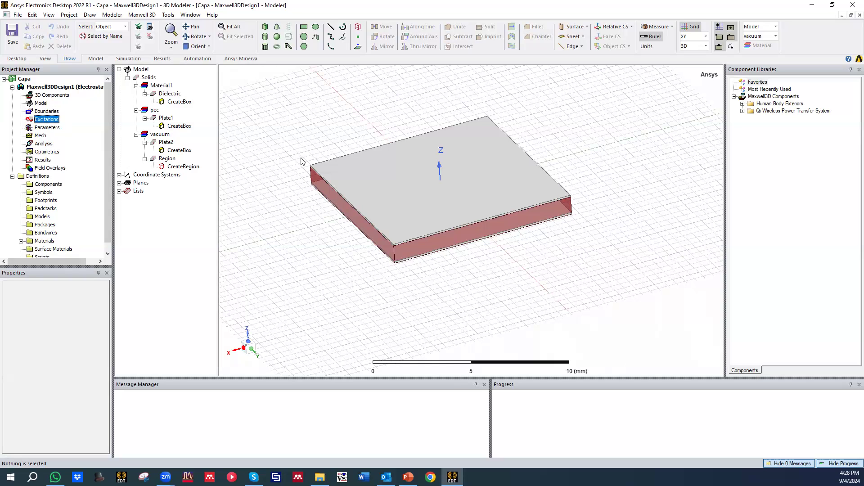
{"action": "left_click_drag", "start_coordinate": [344, 218], "coordinate": [405, 180], "text": "alt"}
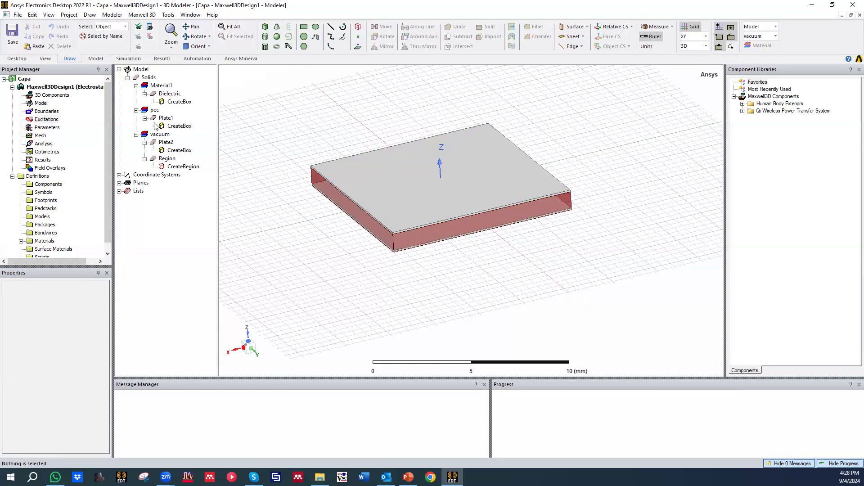
{"action": "left_click", "coordinate": [173, 151]}
{"action": "left_click", "coordinate": [166, 142]}
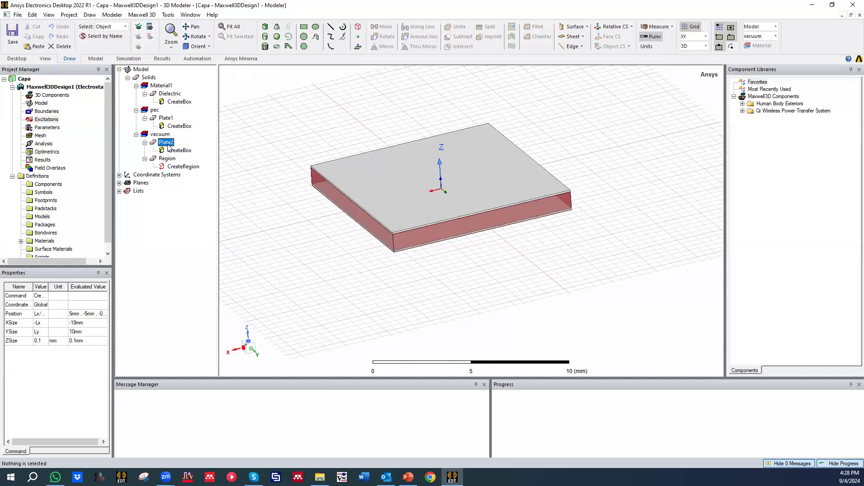
{"action": "left_click", "coordinate": [166, 158]}
{"action": "left_click", "coordinate": [166, 118]}
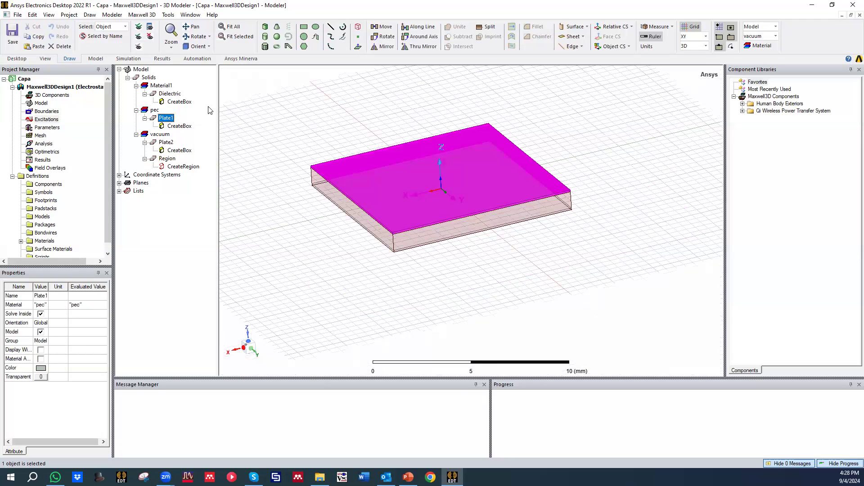
{"action": "left_click", "coordinate": [168, 125]}
Step: Assign a voltage excitation named Voltage1 with a value of 1 V to Plate1 and list it under the design's excitations
{"action": "right_click", "coordinate": [165, 118]}
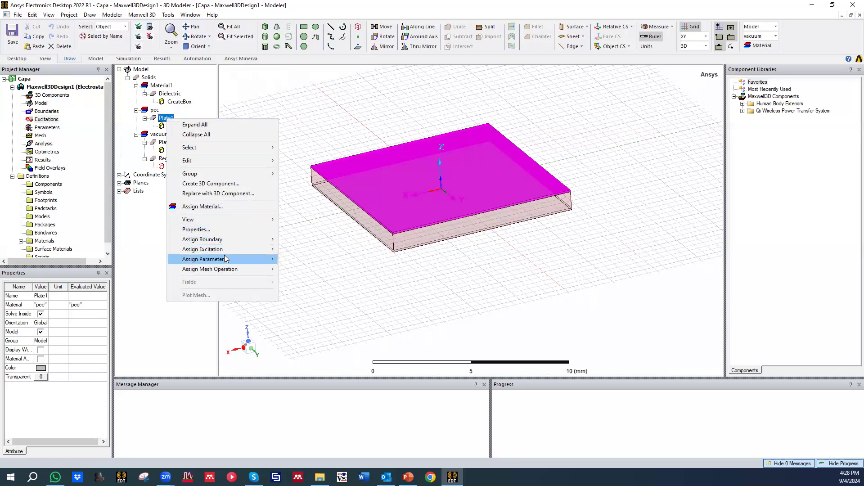
{"action": "mouse_move", "coordinate": [228, 250]}
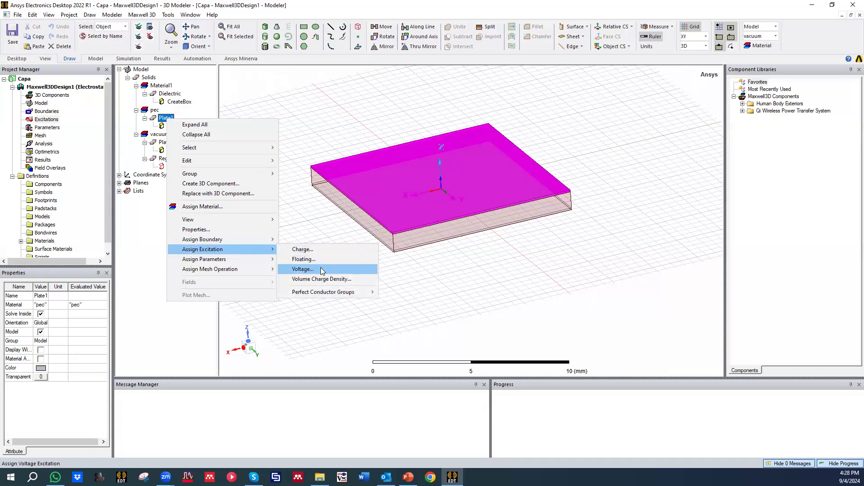
{"action": "left_click", "coordinate": [322, 269]}
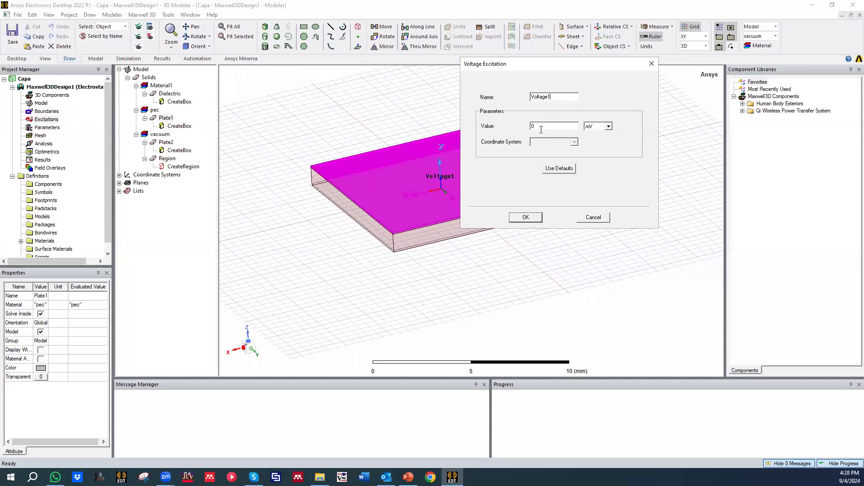
{"action": "type", "text": "1"}
{"action": "left_click", "coordinate": [607, 126]}
{"action": "left_click", "coordinate": [594, 147]}
{"action": "left_click", "coordinate": [525, 217]}
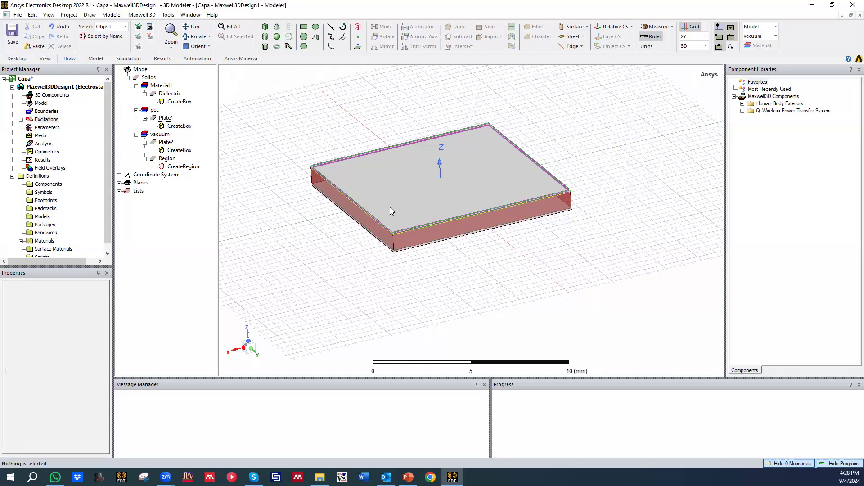
{"action": "left_click", "coordinate": [22, 119]}
{"action": "left_click", "coordinate": [51, 128]}
Step: Assign a voltage excitation named Voltage2 with a value of -1 V to Plate2
{"action": "mouse_move", "coordinate": [233, 139]}
{"action": "left_mouse_down", "text": "alt"}
{"action": "mouse_move", "coordinate": [405, 135]}
{"action": "mouse_move", "coordinate": [395, 162]}
{"action": "mouse_move", "coordinate": [411, 166]}
{"action": "mouse_move", "coordinate": [443, 222]}
{"action": "mouse_move", "coordinate": [425, 255]}
{"action": "mouse_move", "coordinate": [418, 233]}
{"action": "left_mouse_up", "text": "alt"}
{"action": "left_click", "coordinate": [321, 124]}
{"action": "left_click", "coordinate": [166, 159]}
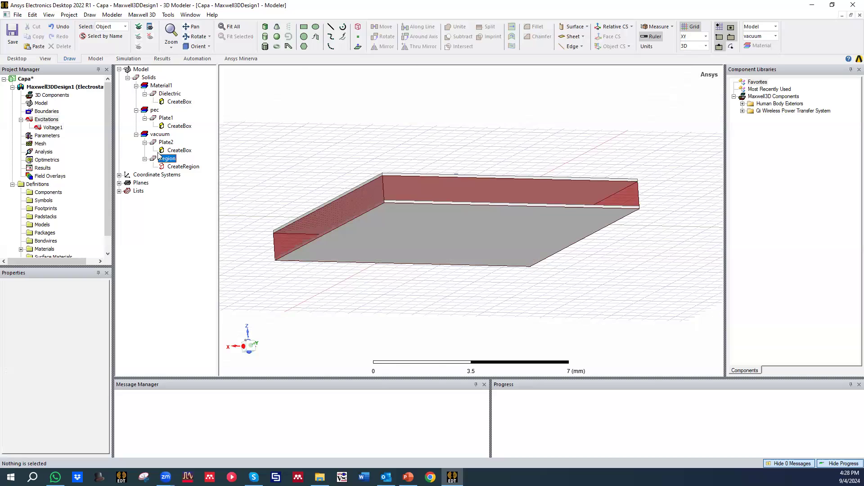
{"action": "left_click", "coordinate": [165, 143]}
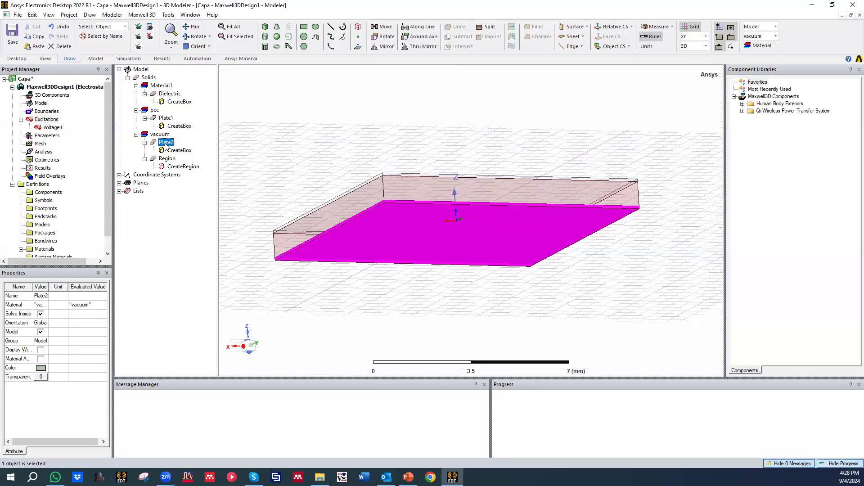
{"action": "right_click", "coordinate": [167, 144]}
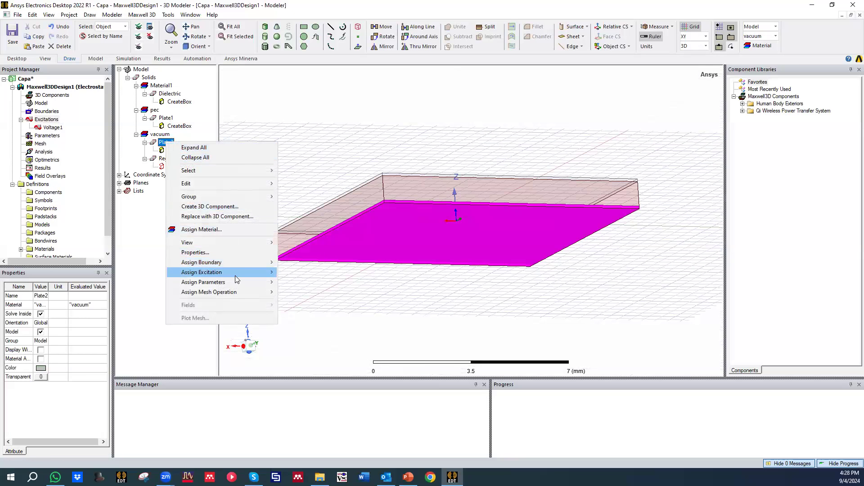
{"action": "mouse_move", "coordinate": [245, 282]}
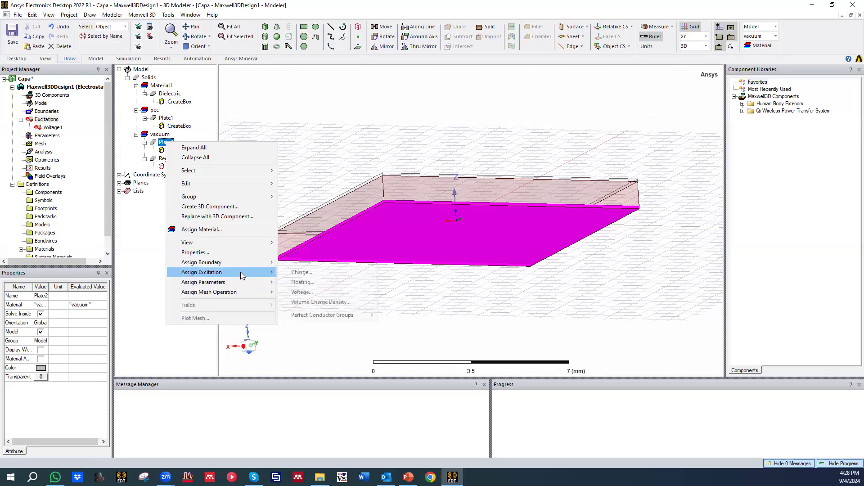
{"action": "left_click", "coordinate": [301, 301]}
{"action": "key", "text": "Tab"}
{"action": "type", "text": "-1"}
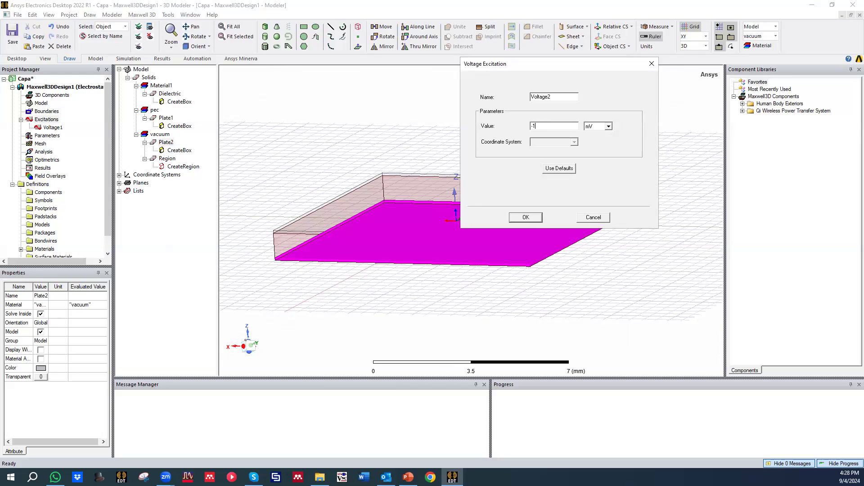
{"action": "left_click", "coordinate": [608, 126]}
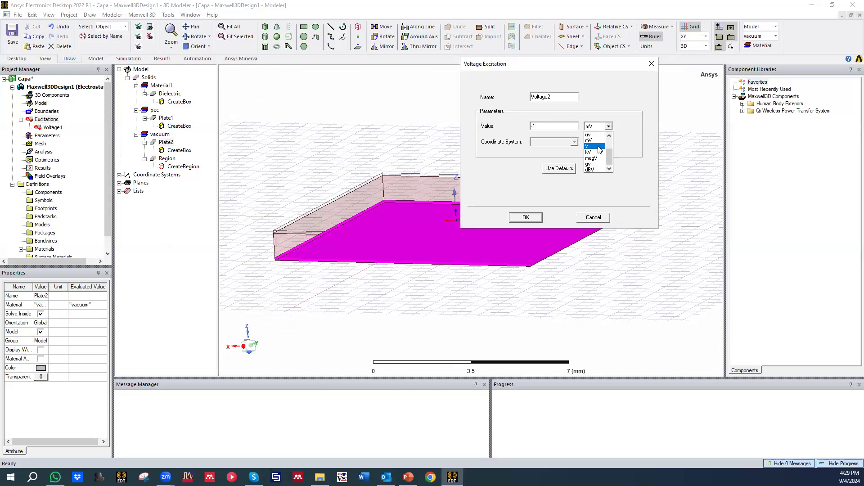
{"action": "left_click", "coordinate": [532, 218]}
Step: Assign a matrix parameter named Matrix1 that includes both the Voltage1 and Voltage2 sources
{"action": "left_click", "coordinate": [422, 125]}
{"action": "middle_click_drag", "start_coordinate": [360, 115], "coordinate": [353, 153]}
{"action": "middle_click_drag", "start_coordinate": [494, 171], "coordinate": [503, 122]}
{"action": "middle_click_drag", "start_coordinate": [448, 128], "coordinate": [455, 180]}
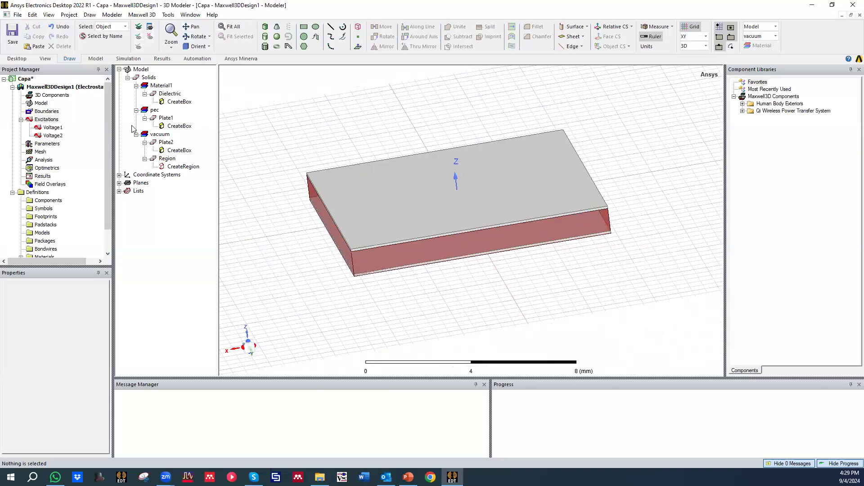
{"action": "left_click", "coordinate": [47, 144]}
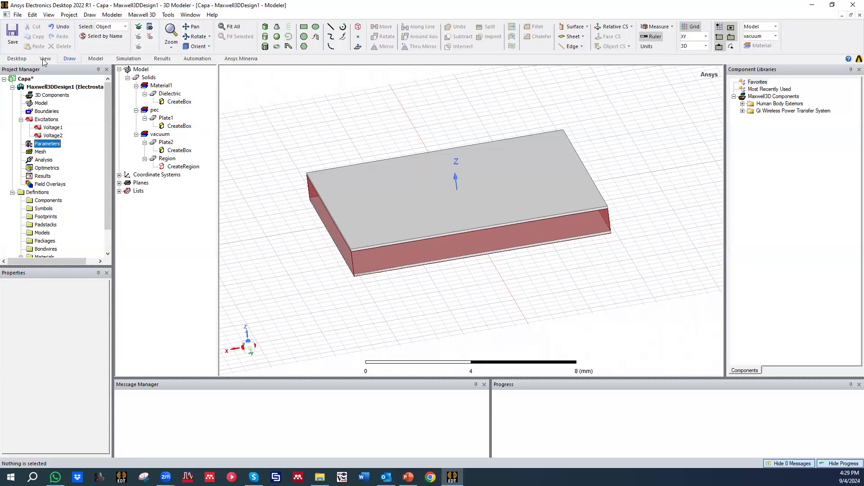
{"action": "right_click", "coordinate": [53, 147]}
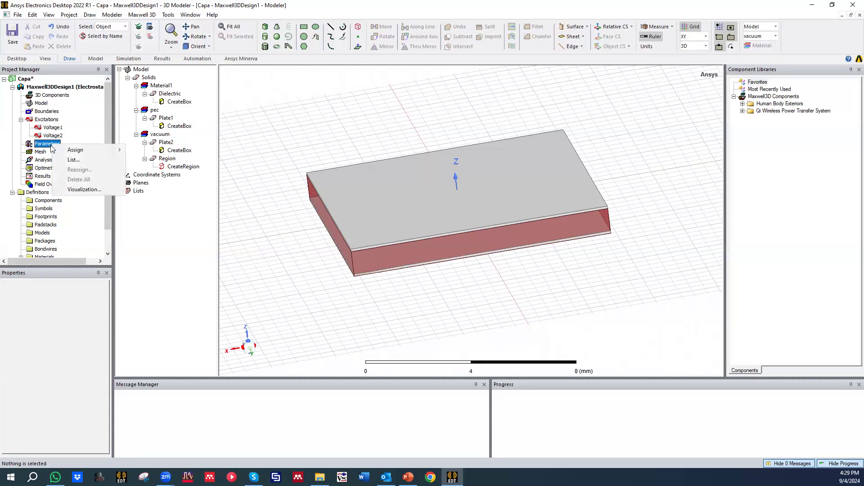
{"action": "mouse_move", "coordinate": [73, 150]}
{"action": "right_click", "coordinate": [42, 144]}
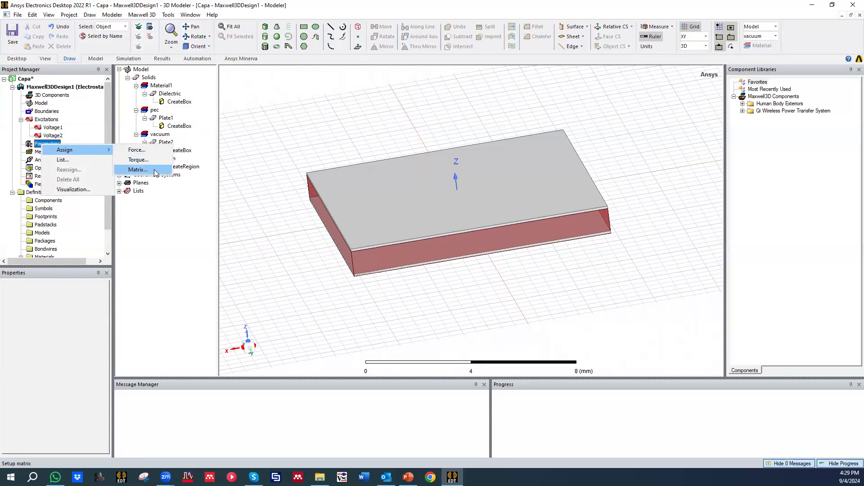
{"action": "left_click", "coordinate": [154, 170]}
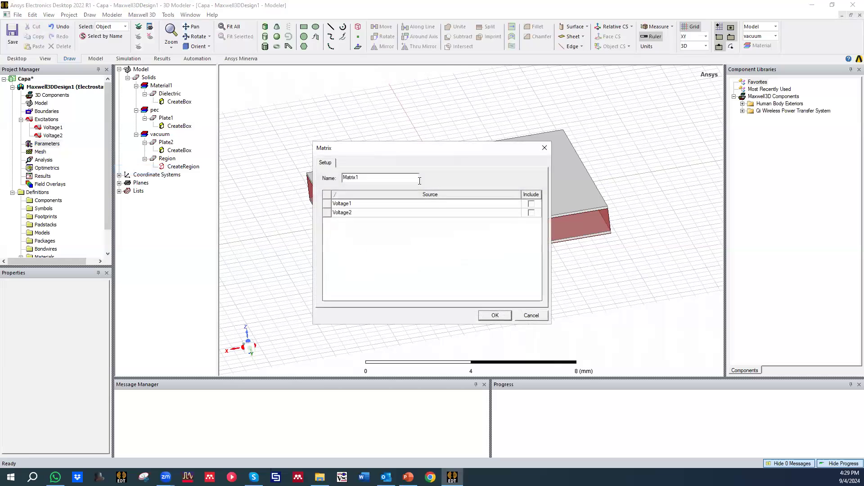
{"action": "left_click", "coordinate": [532, 204]}
{"action": "left_click", "coordinate": [532, 213]}
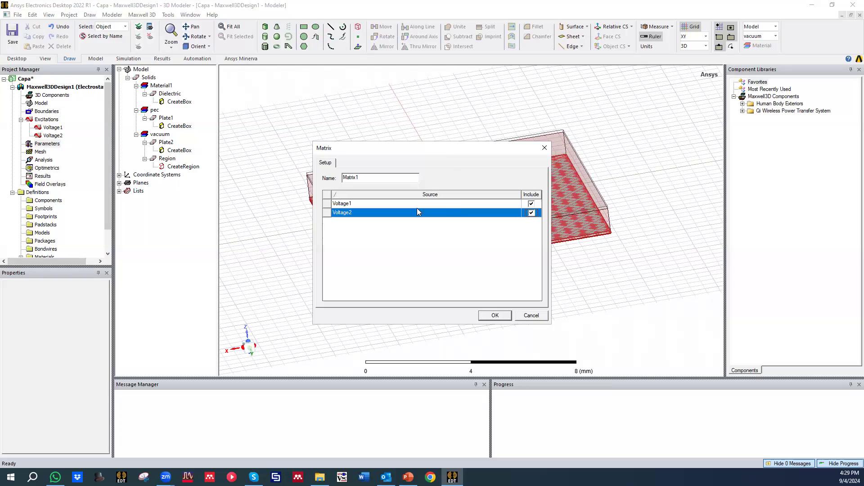
{"action": "left_click", "coordinate": [494, 315]}
Step: Inspect the capacitor model and check the matrix entry under the design's Parameters
{"action": "scroll", "coordinate": [355, 153], "scroll_direction": "down", "scroll_amount": 2}
{"action": "left_click_drag", "start_coordinate": [385, 171], "coordinate": [482, 227], "text": "alt"}
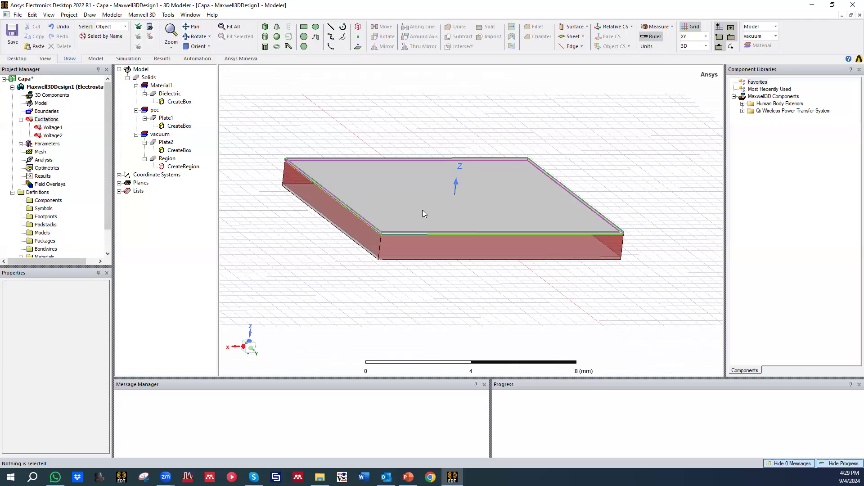
{"action": "left_click_drag", "start_coordinate": [415, 194], "coordinate": [350, 197], "text": "alt"}
{"action": "left_click", "coordinate": [21, 144]}
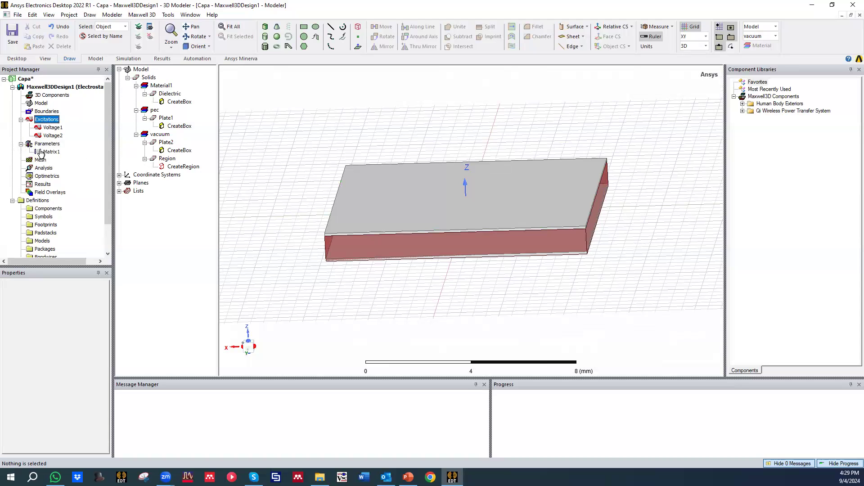
{"action": "left_click", "coordinate": [43, 152]}
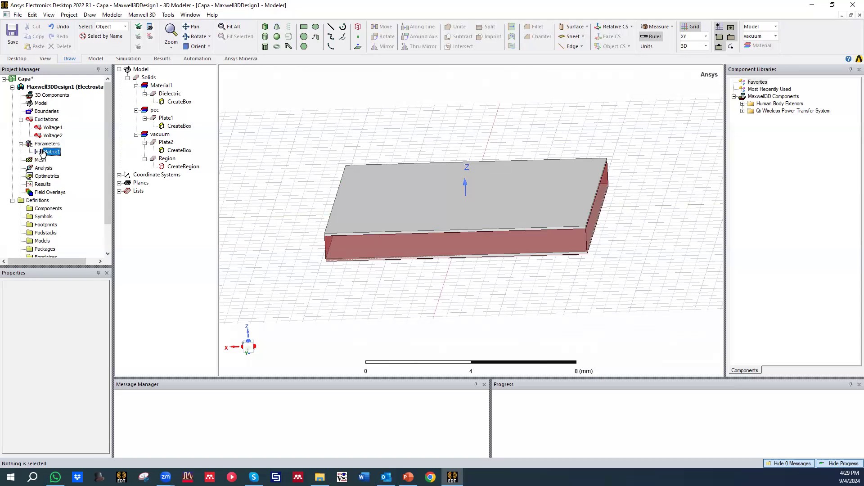
{"action": "left_click", "coordinate": [21, 144]}
Step: Add a solution setup named Setup1 with 10 maximum passes and a percent error of 0.1
{"action": "left_click", "coordinate": [45, 162]}
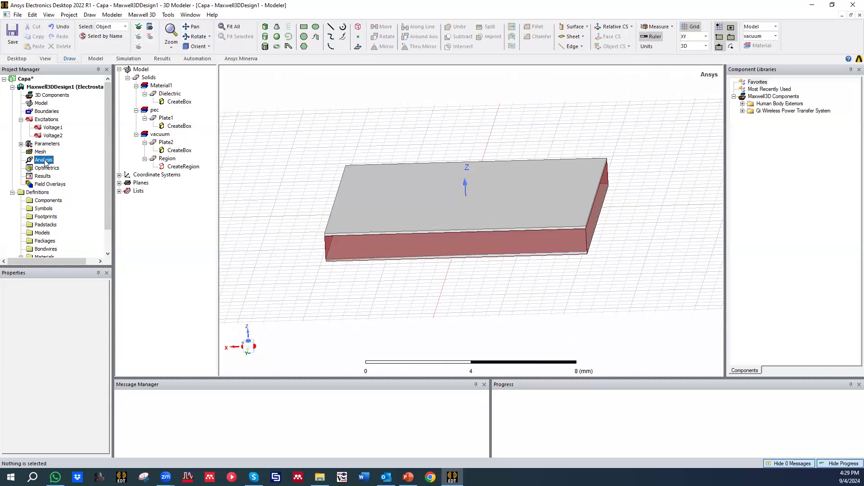
{"action": "right_click", "coordinate": [45, 162]}
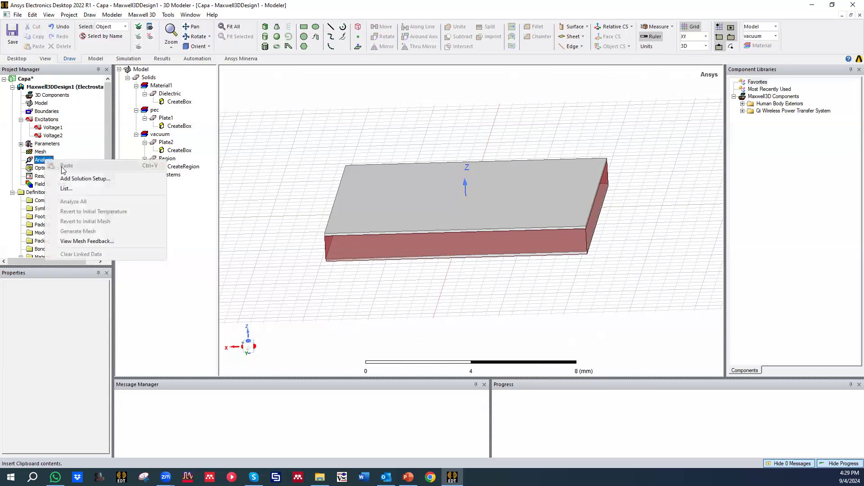
{"action": "left_click", "coordinate": [83, 178]}
{"action": "left_click", "coordinate": [454, 176]}
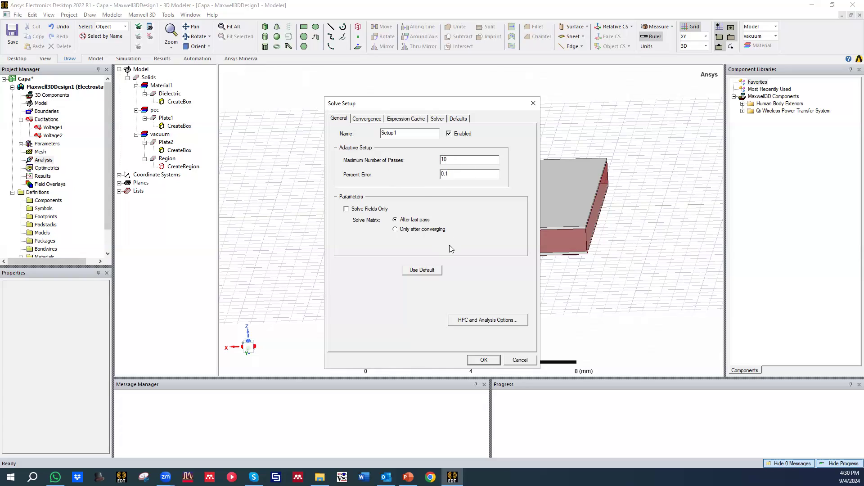
{"action": "left_click", "coordinate": [483, 360]}
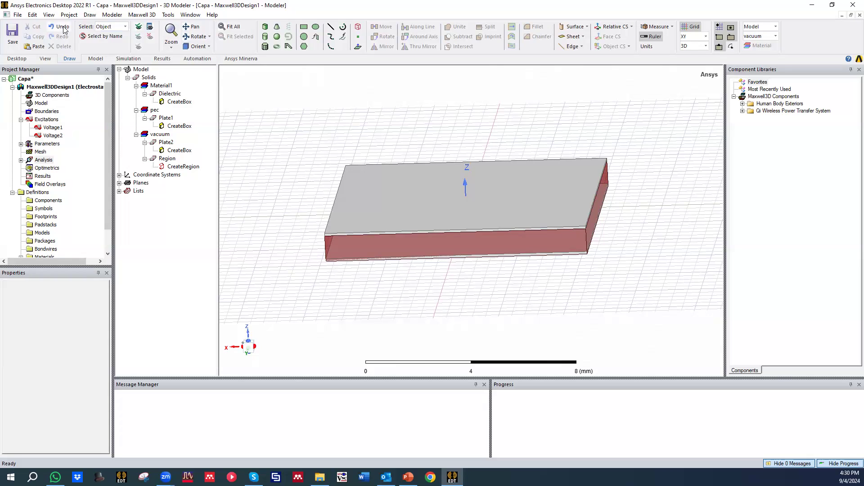
Step: Enlarge the project tree area and start a new parametric sweep setup under Optimetrics
{"action": "left_click", "coordinate": [43, 170]}
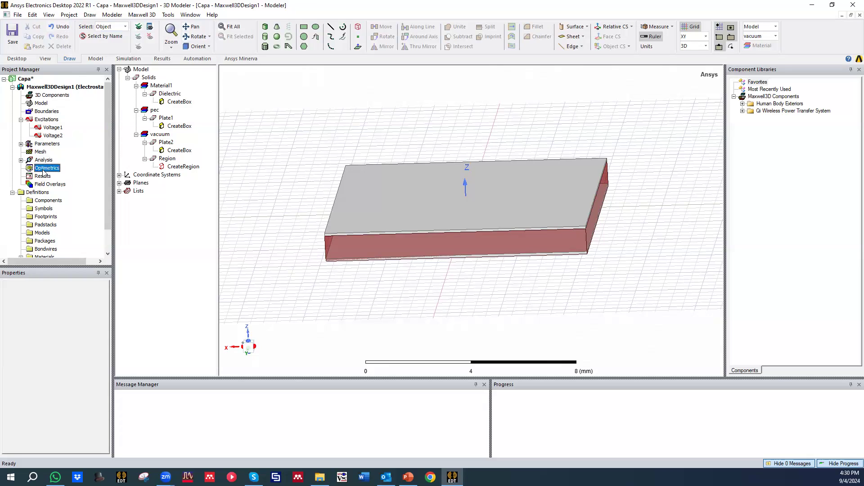
{"action": "left_click_drag", "start_coordinate": [88, 269], "coordinate": [109, 291]}
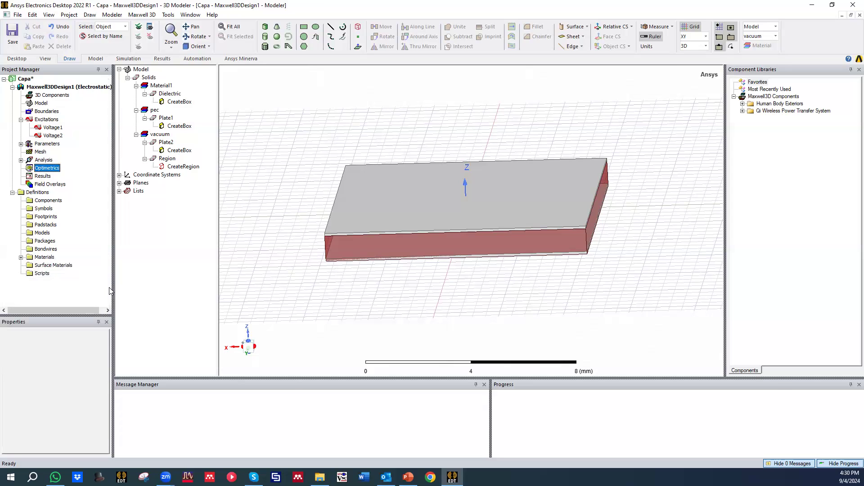
{"action": "middle_click_drag", "start_coordinate": [504, 259], "coordinate": [465, 222]}
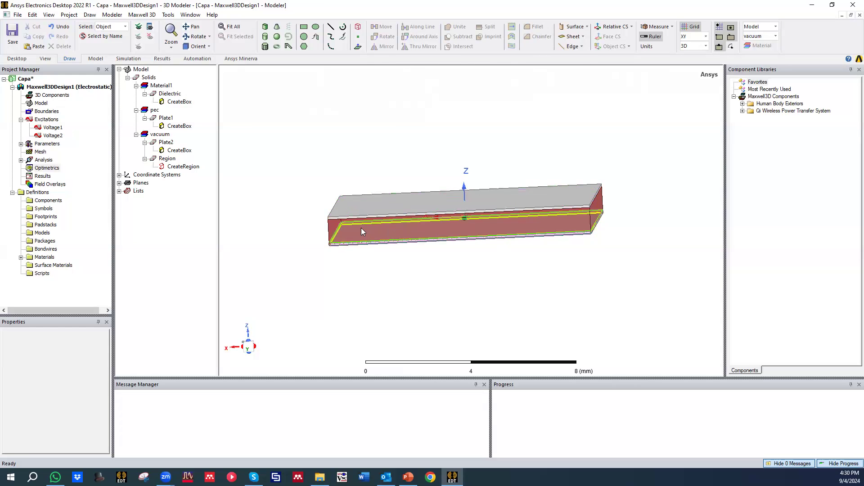
{"action": "left_click", "coordinate": [43, 169]}
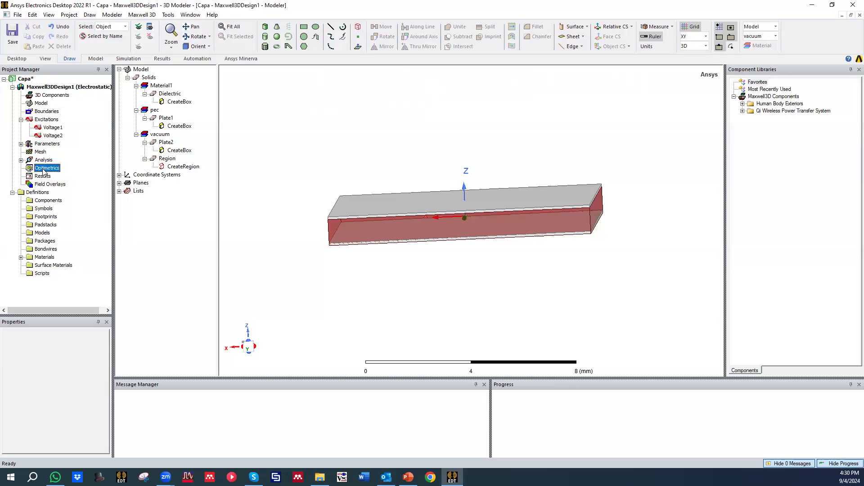
{"action": "right_click", "coordinate": [46, 171]}
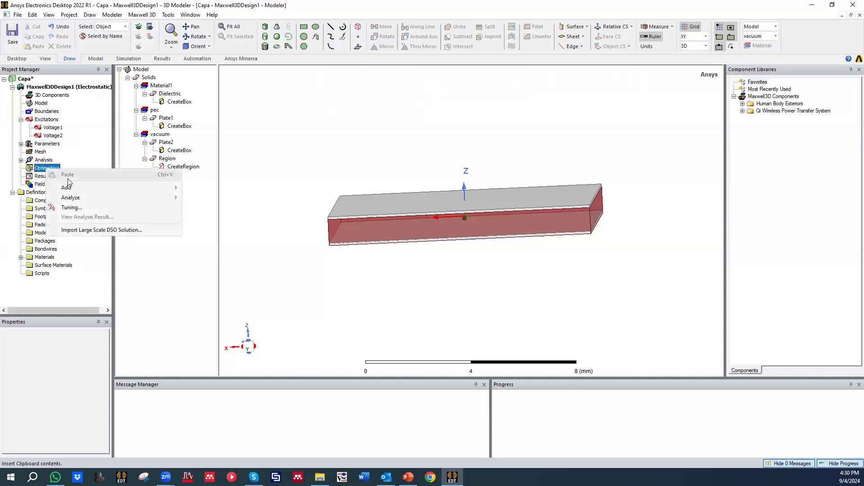
{"action": "mouse_move", "coordinate": [103, 189]}
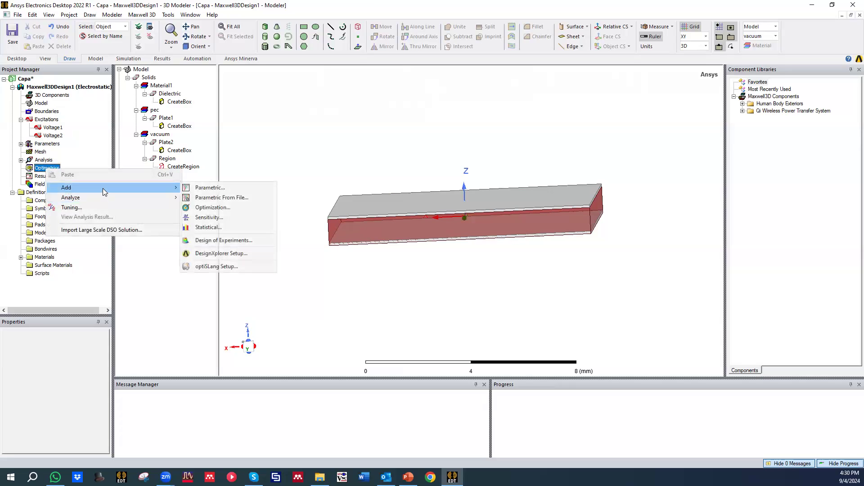
{"action": "left_click", "coordinate": [227, 187]}
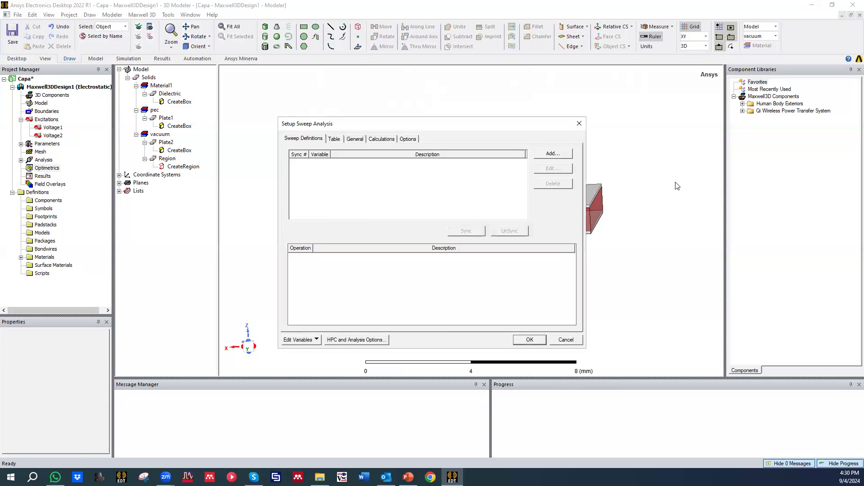
Step: Try to define a linear-step sweep for variable d starting at 1 mm
{"action": "left_click", "coordinate": [552, 155]}
{"action": "left_click", "coordinate": [389, 188]}
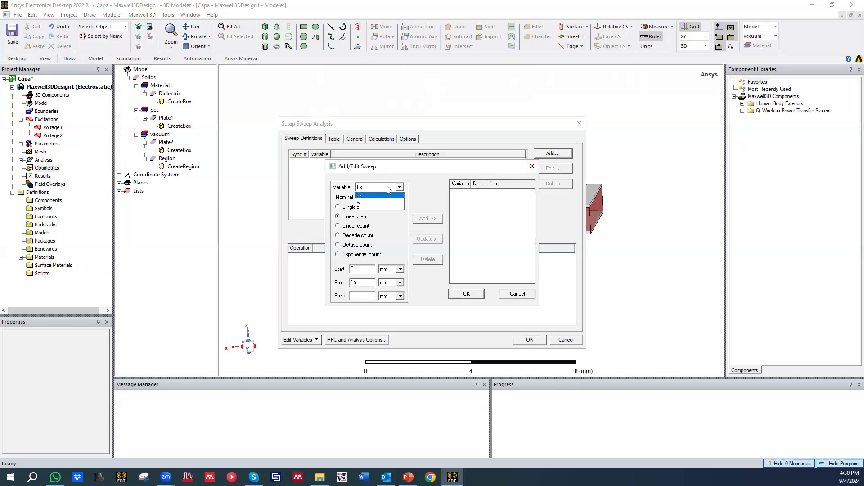
{"action": "left_click", "coordinate": [381, 207]}
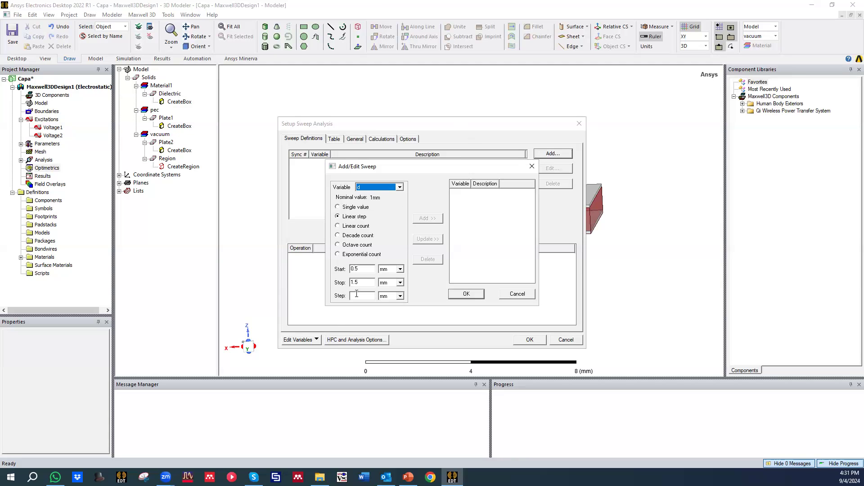
{"action": "left_click", "coordinate": [365, 270]}
{"action": "type", "text": "111"}
{"action": "left_click", "coordinate": [473, 295]}
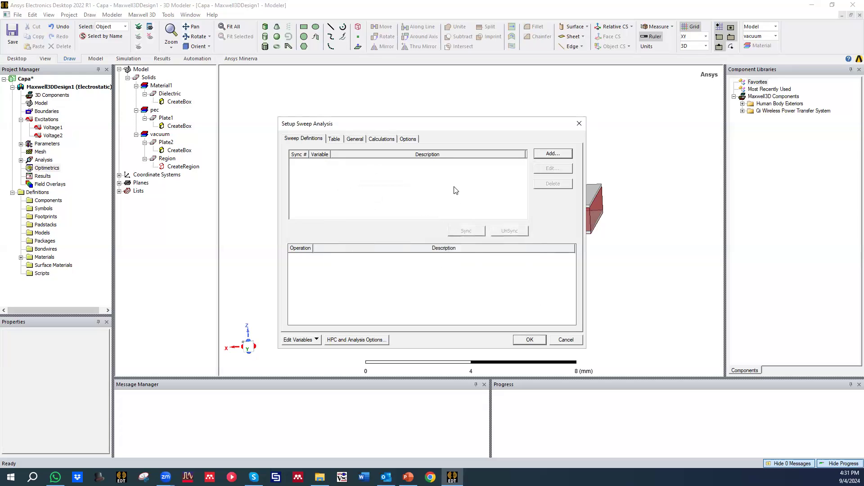
Step: Add a linear-step sweep of variable d from 1 mm to 10 mm with a 1 mm step and accept the sweep setup
{"action": "left_click", "coordinate": [551, 155]}
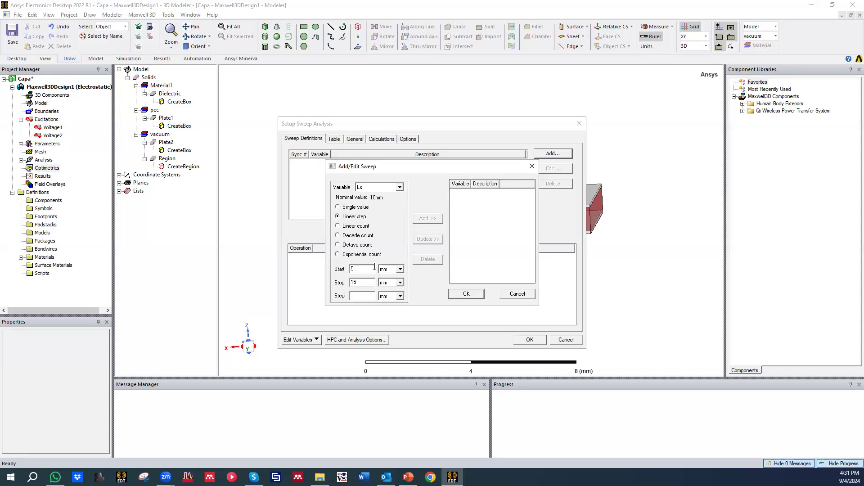
{"action": "type", "text": "1"}
{"action": "left_click", "coordinate": [390, 187]}
{"action": "left_click", "coordinate": [390, 209]}
{"action": "left_click", "coordinate": [358, 219]}
{"action": "left_click", "coordinate": [425, 220]}
{"action": "left_click", "coordinate": [467, 294]}
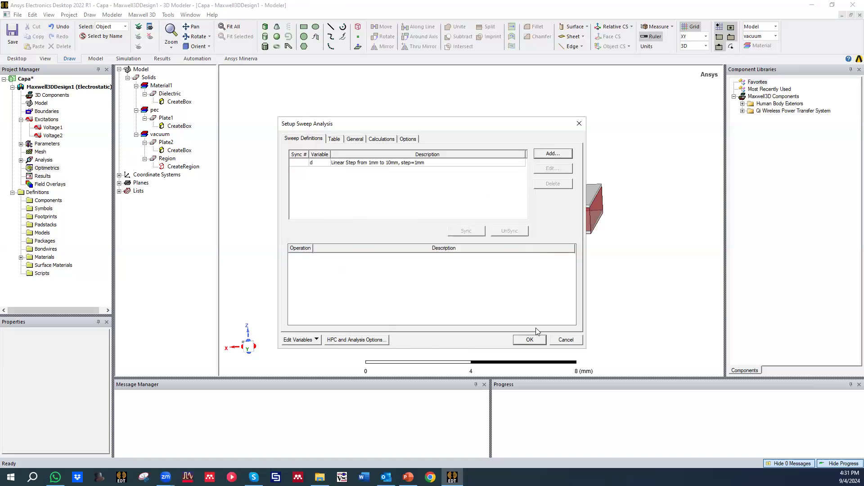
{"action": "left_click", "coordinate": [540, 342]}
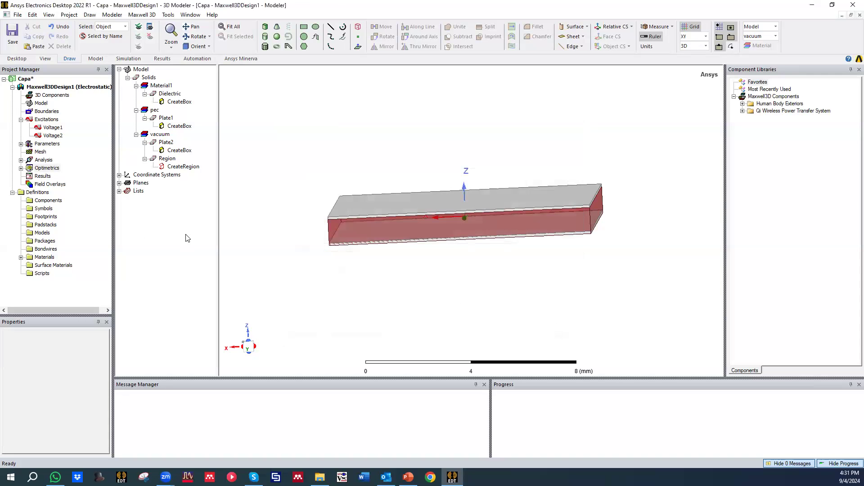
Step: Enable SaveFields for the parametric setup under Optimetrics and save the project
{"action": "left_click", "coordinate": [21, 168]}
{"action": "left_click", "coordinate": [60, 176]}
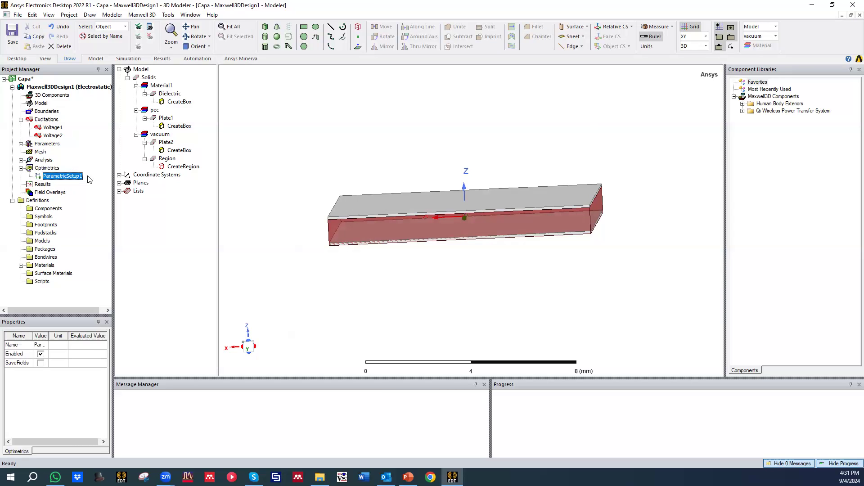
{"action": "left_click", "coordinate": [41, 363]}
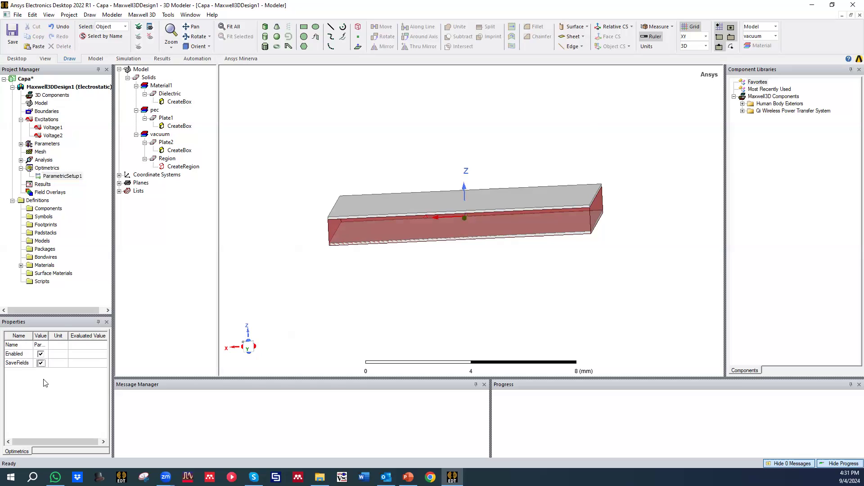
{"action": "left_click", "coordinate": [13, 31]}
Step: Set the curved surface meshing resolution one notch finer in the initial mesh settings
{"action": "left_click", "coordinate": [115, 16]}
{"action": "left_click", "coordinate": [137, 16]}
{"action": "left_click", "coordinate": [128, 58]}
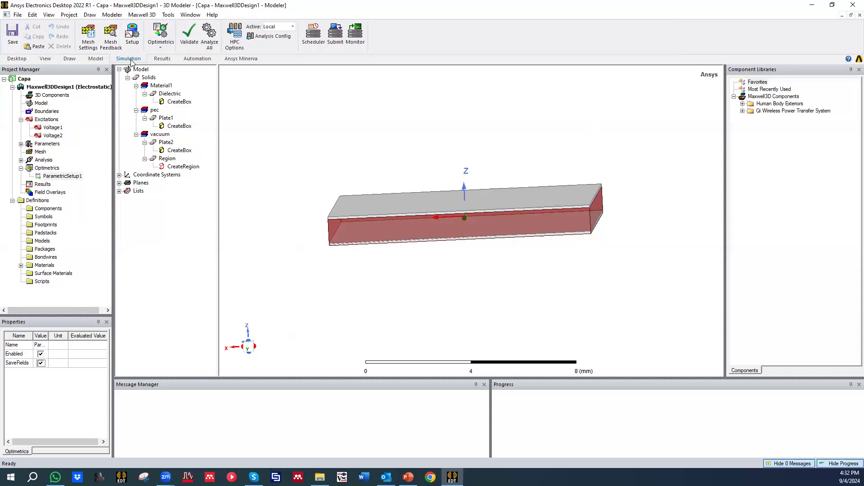
{"action": "left_click", "coordinate": [88, 34]}
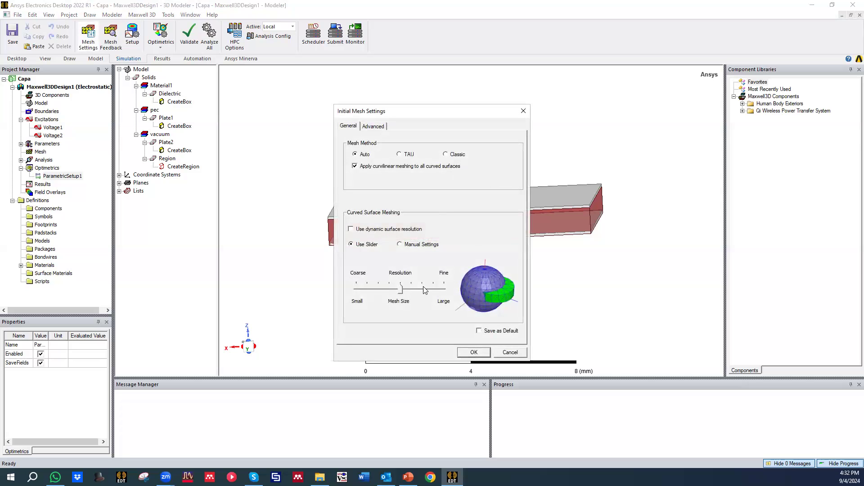
{"action": "mouse_move", "coordinate": [401, 291]}
{"action": "left_mouse_down"}
{"action": "mouse_move", "coordinate": [421, 294]}
{"action": "mouse_move", "coordinate": [404, 292]}
{"action": "left_mouse_up"}
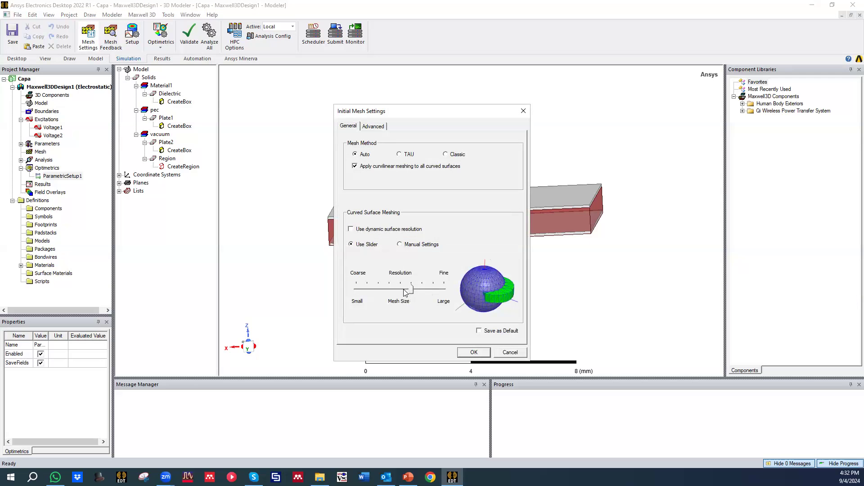
{"action": "left_click", "coordinate": [475, 354]}
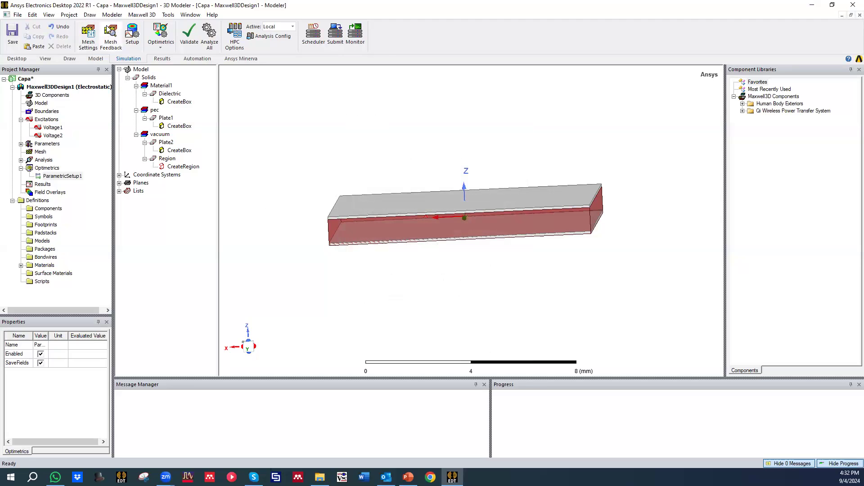
Step: Create an E_Vector field plot on the Global:XZ plane using the Setup1 : LastAdaptive solution
{"action": "left_click", "coordinate": [117, 33]}
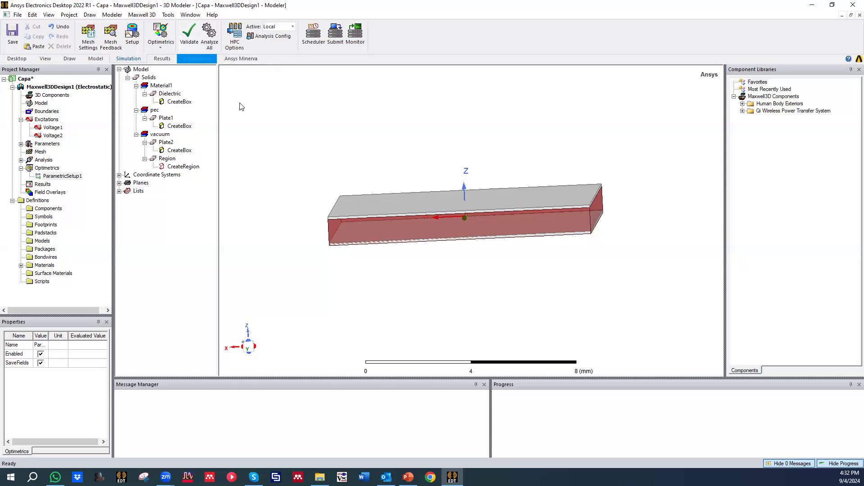
{"action": "left_click", "coordinate": [119, 182]}
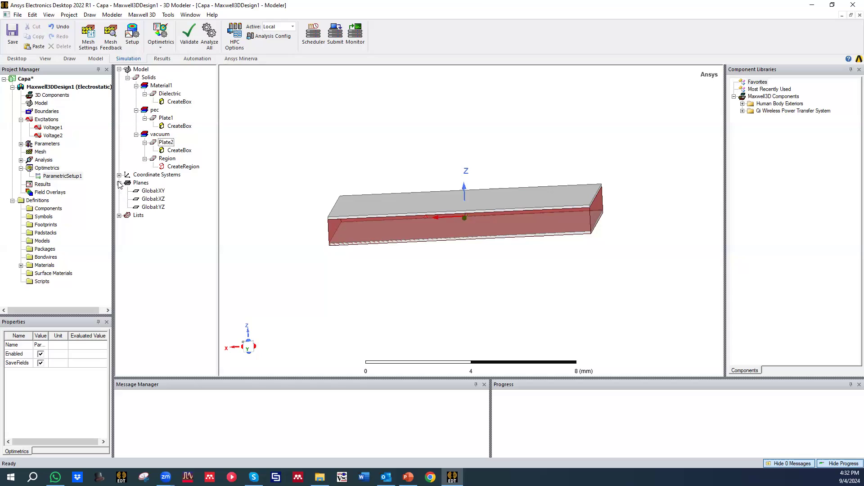
{"action": "left_click", "coordinate": [150, 194]}
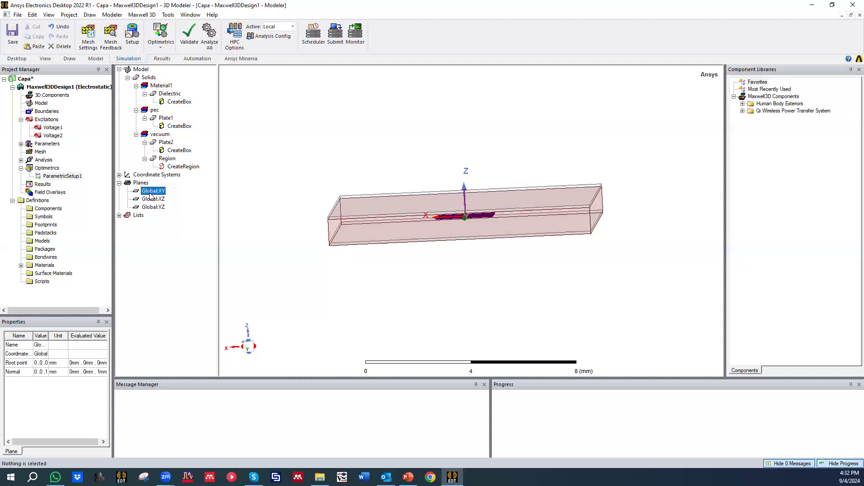
{"action": "left_click", "coordinate": [151, 199]}
{"action": "mouse_move", "coordinate": [351, 199]}
{"action": "left_mouse_down", "text": "alt"}
{"action": "mouse_move", "coordinate": [341, 181]}
{"action": "mouse_move", "coordinate": [343, 189]}
{"action": "mouse_move", "coordinate": [318, 178]}
{"action": "left_mouse_up", "text": "alt"}
{"action": "left_click", "coordinate": [152, 200]}
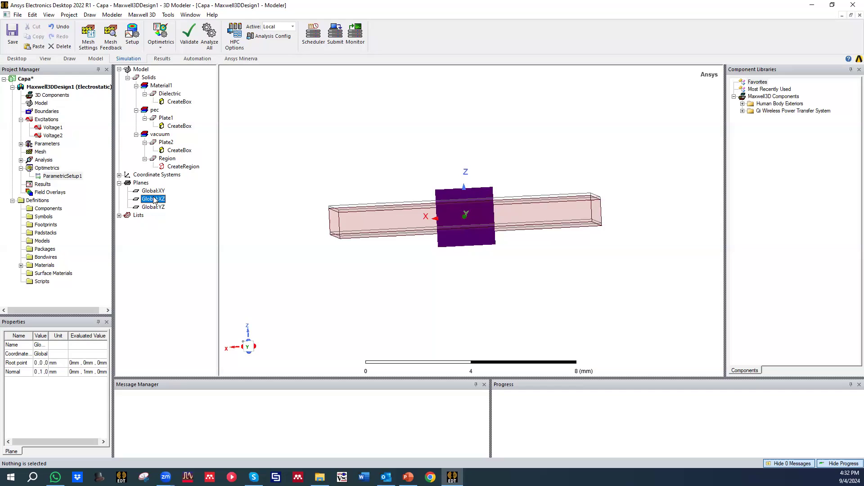
{"action": "right_click", "coordinate": [158, 203]}
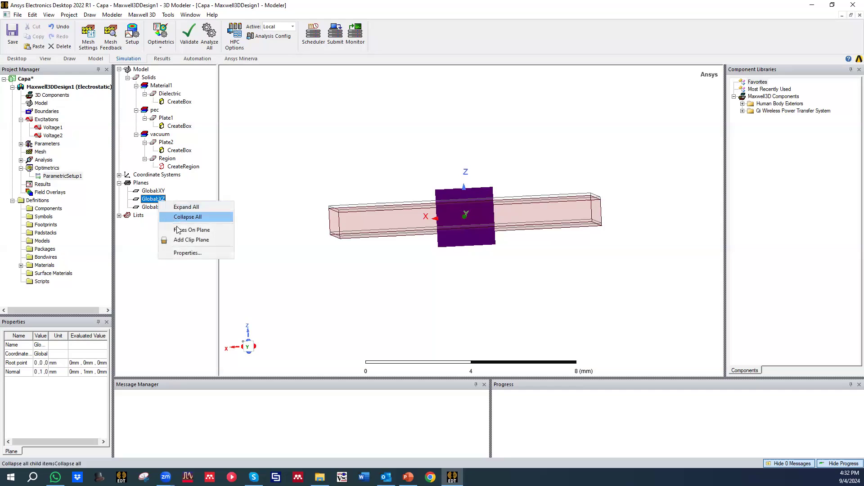
{"action": "right_click", "coordinate": [286, 182]}
{"action": "left_click", "coordinate": [157, 200]}
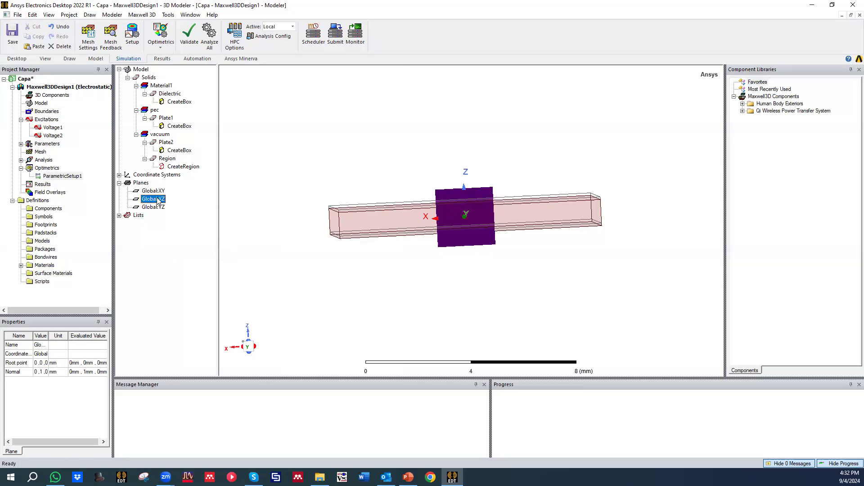
{"action": "right_click", "coordinate": [263, 195]}
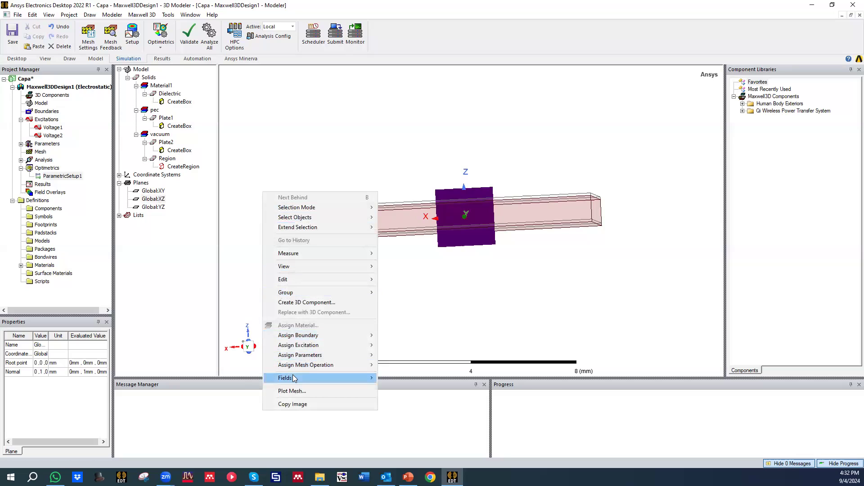
{"action": "mouse_move", "coordinate": [315, 378]}
{"action": "mouse_move", "coordinate": [414, 389]}
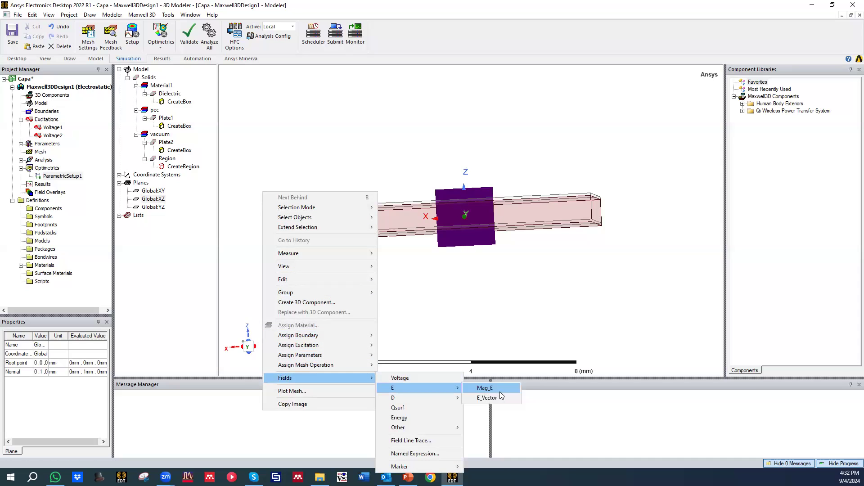
{"action": "left_click", "coordinate": [487, 398]}
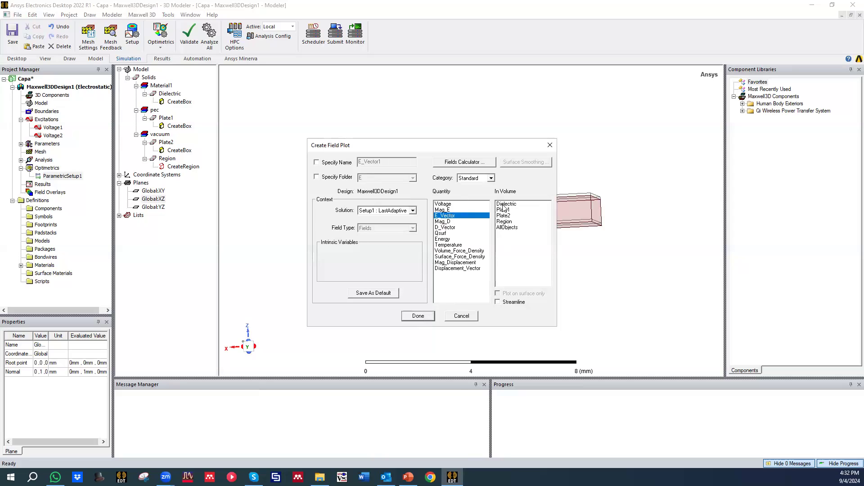
{"action": "left_click", "coordinate": [418, 316]}
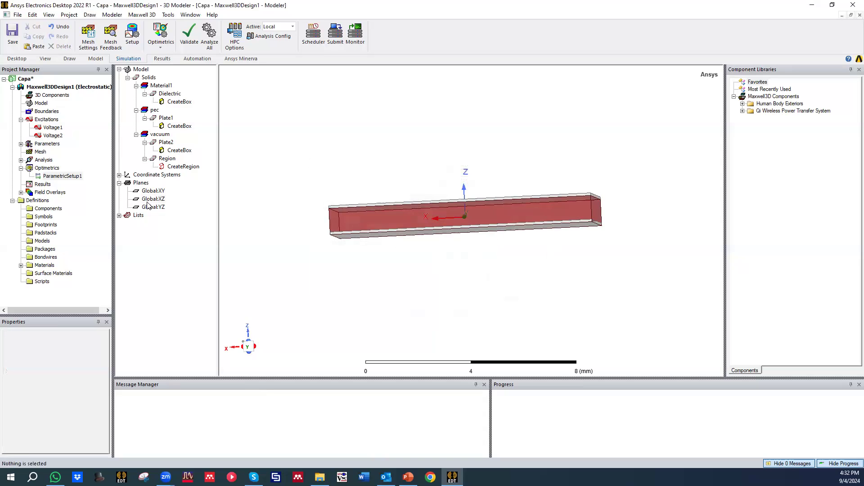
Step: Create a Mag_E field plot on the Global:YZ plane with the Setup1 : LastAdaptive solution and save the project
{"action": "left_click", "coordinate": [153, 208]}
{"action": "right_click", "coordinate": [155, 211]}
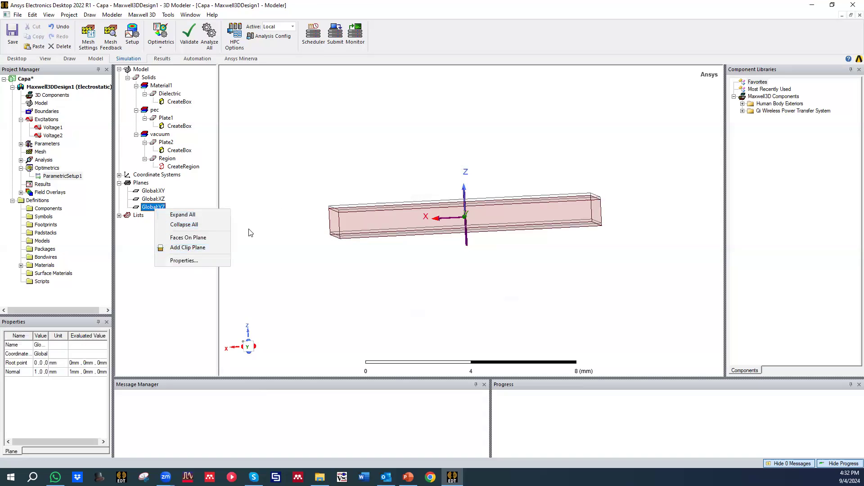
{"action": "right_click", "coordinate": [285, 186]}
{"action": "left_click", "coordinate": [158, 210]}
{"action": "right_click", "coordinate": [276, 201]}
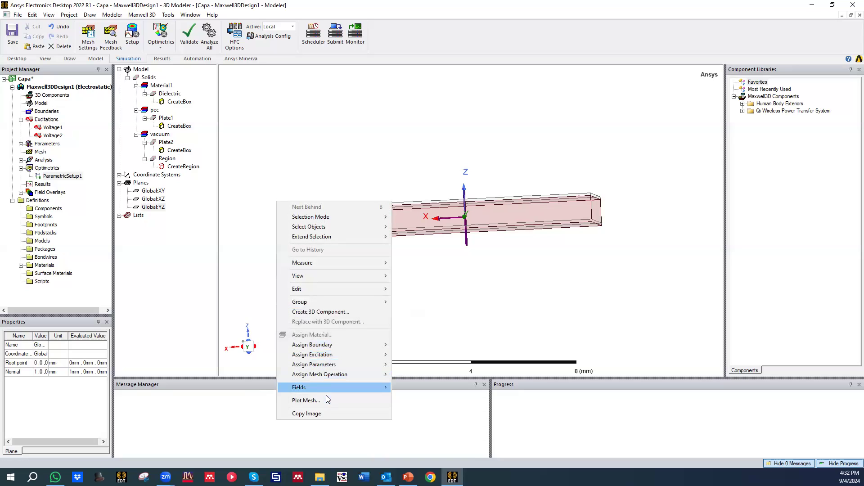
{"action": "mouse_move", "coordinate": [325, 390]}
{"action": "mouse_move", "coordinate": [431, 398]}
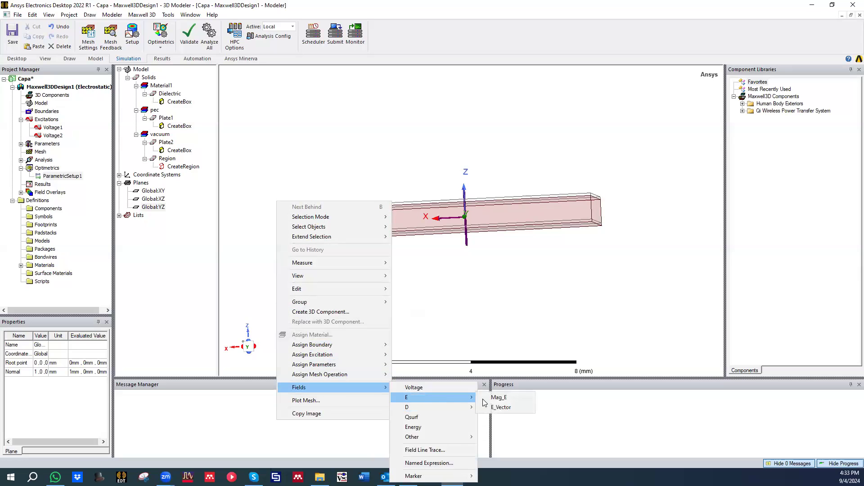
{"action": "left_click", "coordinate": [501, 399]}
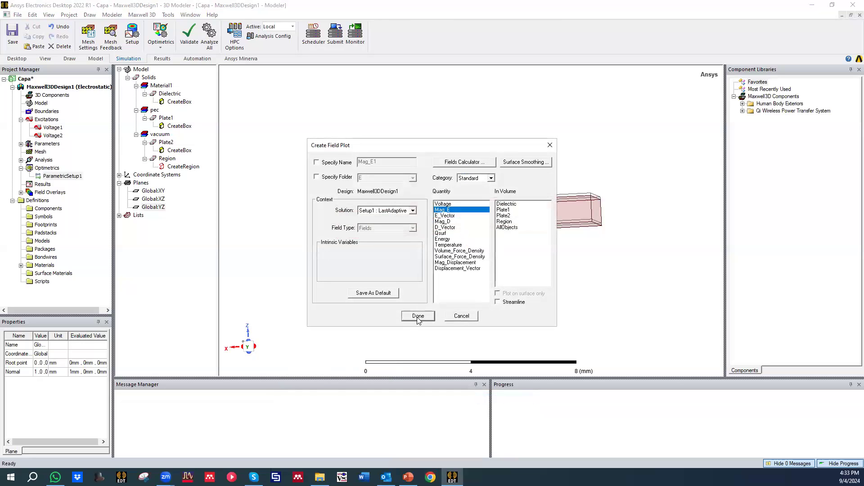
{"action": "left_click", "coordinate": [418, 318]}
{"action": "left_click", "coordinate": [332, 271]}
{"action": "middle_click_drag", "start_coordinate": [332, 270], "coordinate": [387, 315]}
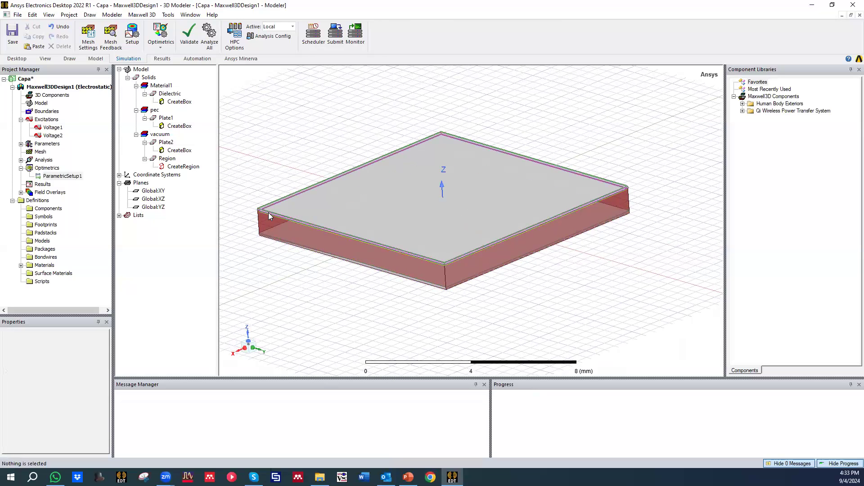
{"action": "left_click", "coordinate": [12, 33]}
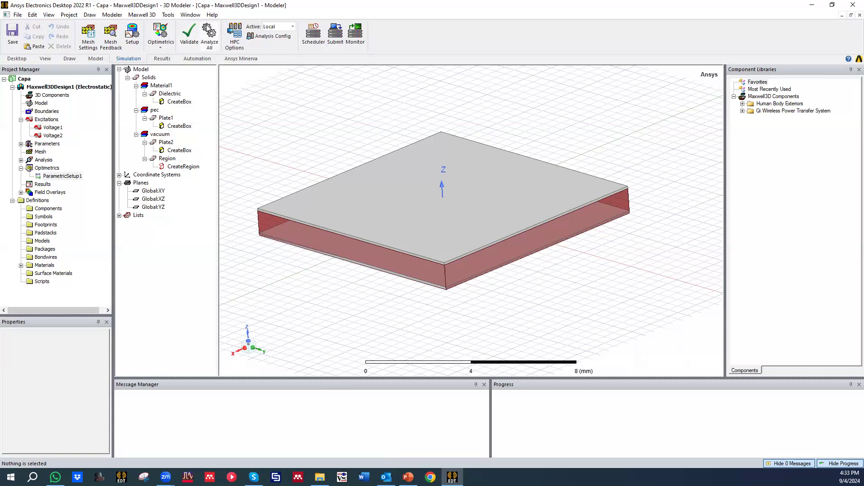
Step: Run the design validation check and analyze all solution and optimetrics setups
{"action": "left_click", "coordinate": [189, 32]}
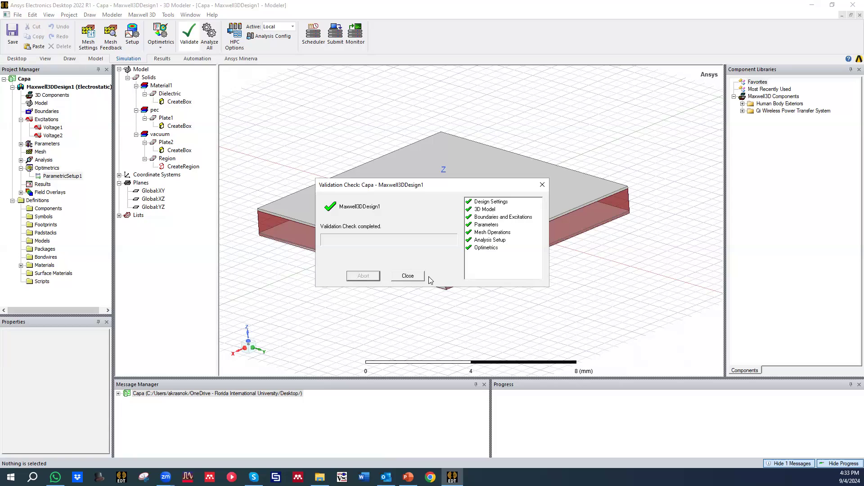
{"action": "left_click", "coordinate": [408, 275]}
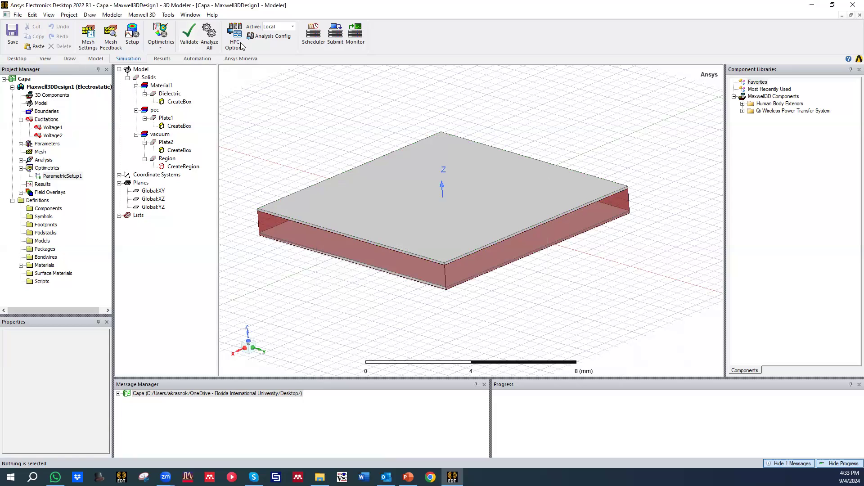
{"action": "left_click", "coordinate": [211, 33]}
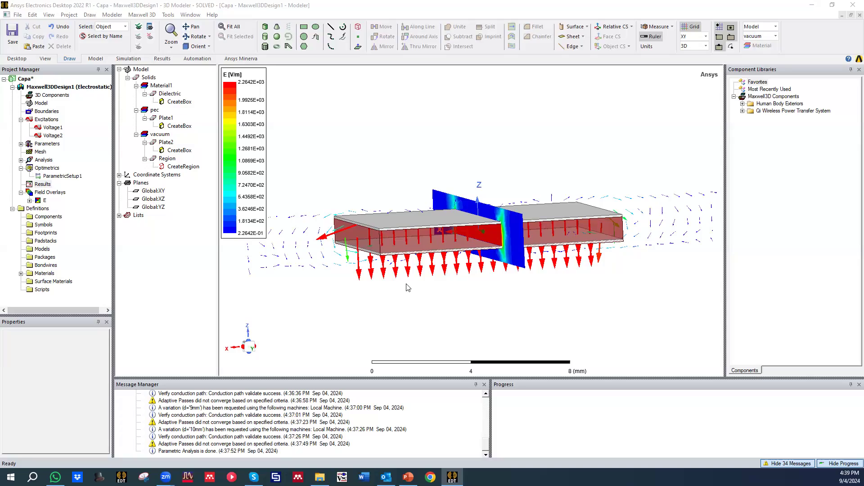
Step: Examine the electric field vectors on the XZ plane and the field magnitude around the plates on the YZ plane
{"action": "left_click_drag", "start_coordinate": [395, 295], "coordinate": [225, 246], "text": "alt"}
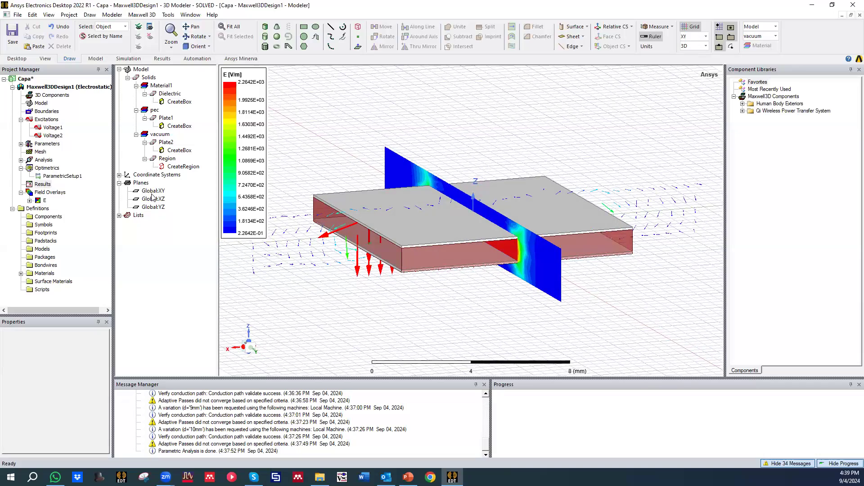
{"action": "left_click_drag", "start_coordinate": [356, 235], "coordinate": [337, 198], "text": "alt"}
{"action": "left_click_drag", "start_coordinate": [481, 263], "coordinate": [503, 255], "text": "alt"}
{"action": "scroll", "coordinate": [505, 247], "scroll_direction": "up", "scroll_amount": 1}
{"action": "scroll", "coordinate": [434, 250], "scroll_direction": "up", "scroll_amount": 2}
{"action": "scroll", "coordinate": [413, 249], "scroll_direction": "down", "scroll_amount": 2}
{"action": "left_click_drag", "start_coordinate": [410, 249], "coordinate": [437, 241], "text": "alt"}
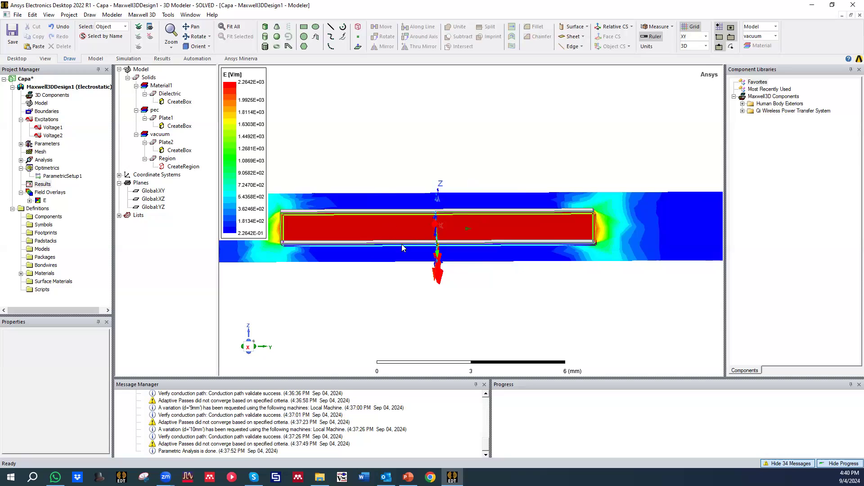
{"action": "scroll", "coordinate": [578, 234], "scroll_direction": "up", "scroll_amount": 1}
{"action": "scroll", "coordinate": [595, 233], "scroll_direction": "down", "scroll_amount": 4}
{"action": "scroll", "coordinate": [405, 221], "scroll_direction": "up", "scroll_amount": 3}
{"action": "left_click_drag", "start_coordinate": [393, 224], "coordinate": [351, 237], "text": "alt"}
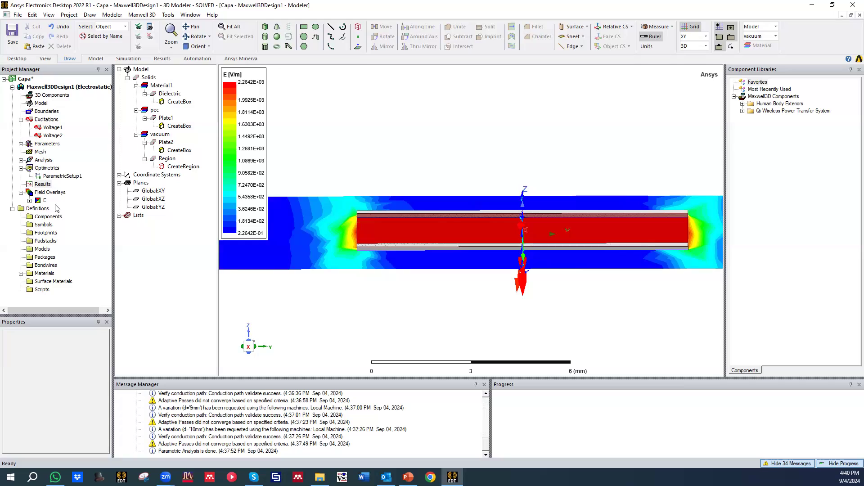
Step: Save the project and start a rectangular-plot electrostatic report with Matrix1 as its parameter
{"action": "left_click", "coordinate": [43, 185]}
{"action": "left_click", "coordinate": [16, 36]}
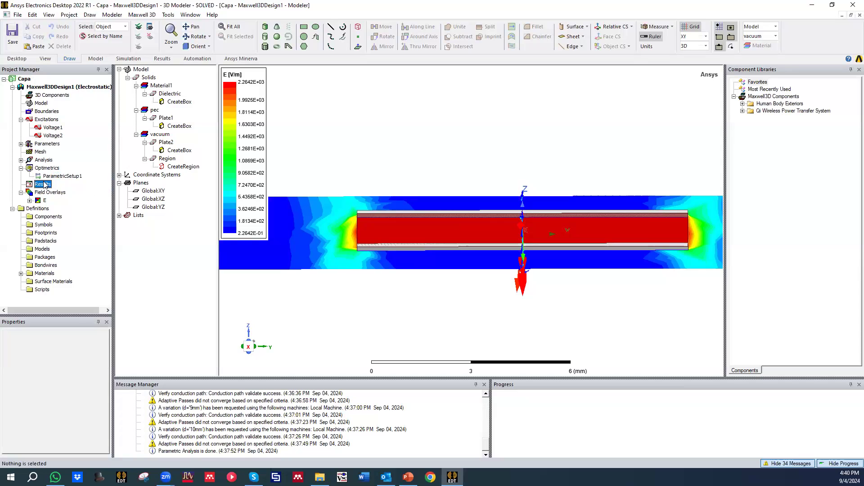
{"action": "right_click", "coordinate": [46, 186]}
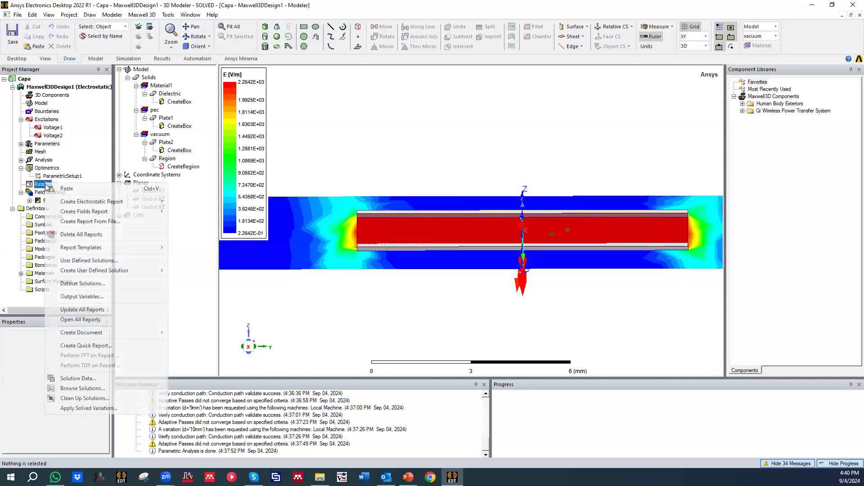
{"action": "mouse_move", "coordinate": [97, 215]}
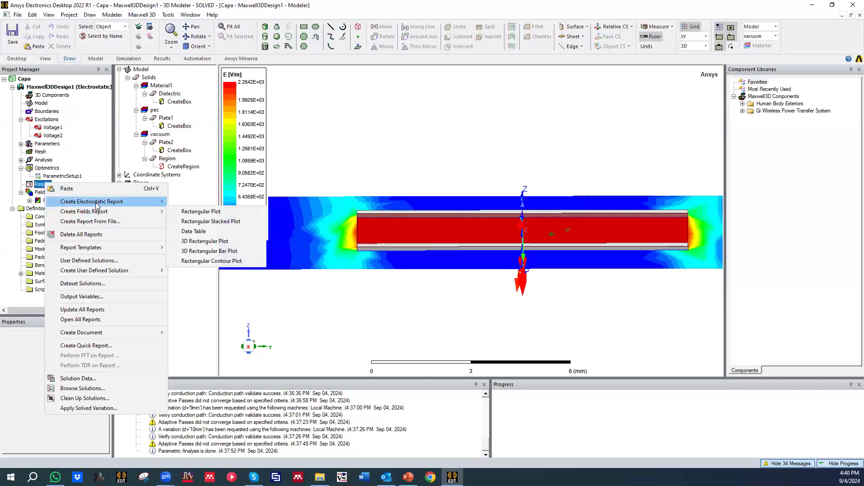
{"action": "mouse_move", "coordinate": [124, 205]}
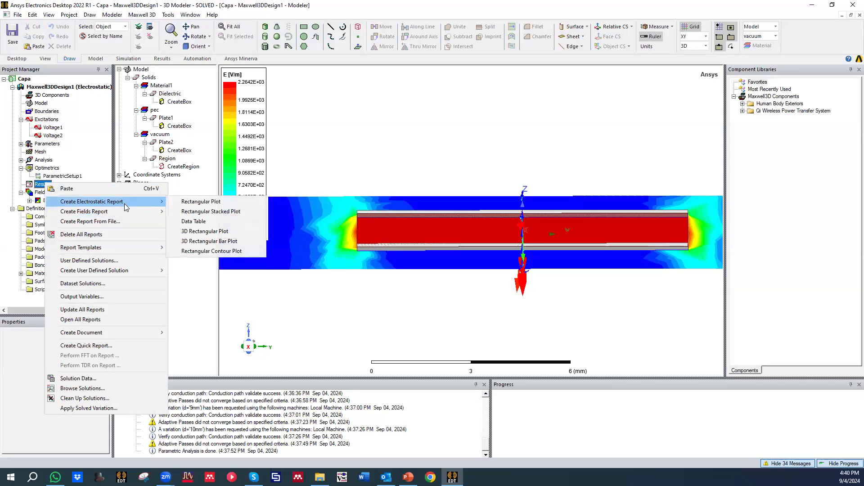
{"action": "left_click", "coordinate": [224, 206]}
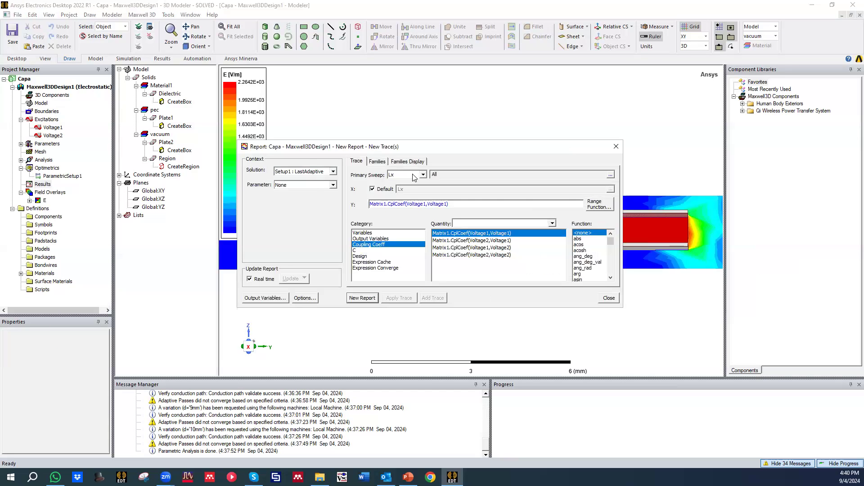
{"action": "left_click", "coordinate": [332, 185]}
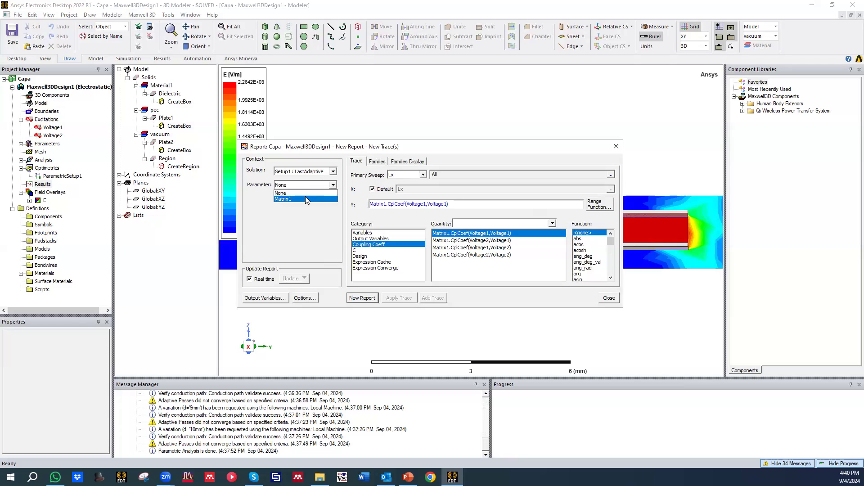
{"action": "left_click", "coordinate": [303, 198]}
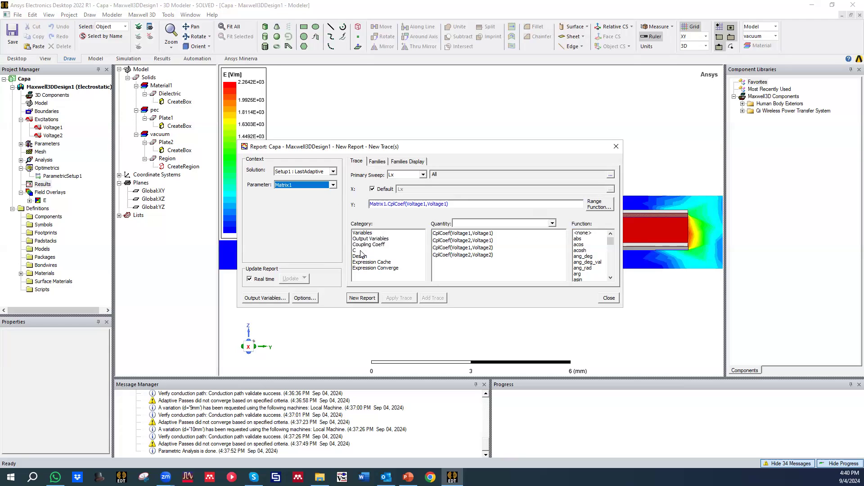
Step: Plot the capacitance C(Voltage1,Voltage1) against primary sweep d as a new report, and move the report dialog clear of the curve
{"action": "left_click", "coordinate": [360, 251]}
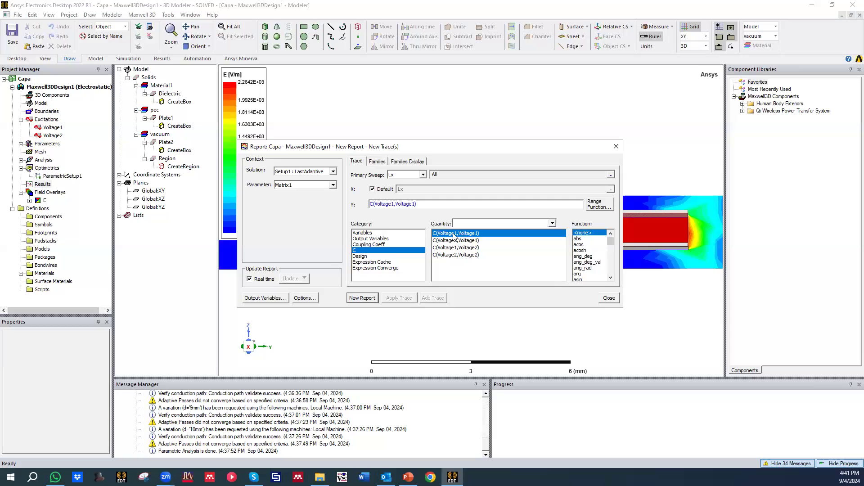
{"action": "left_click", "coordinate": [408, 176]}
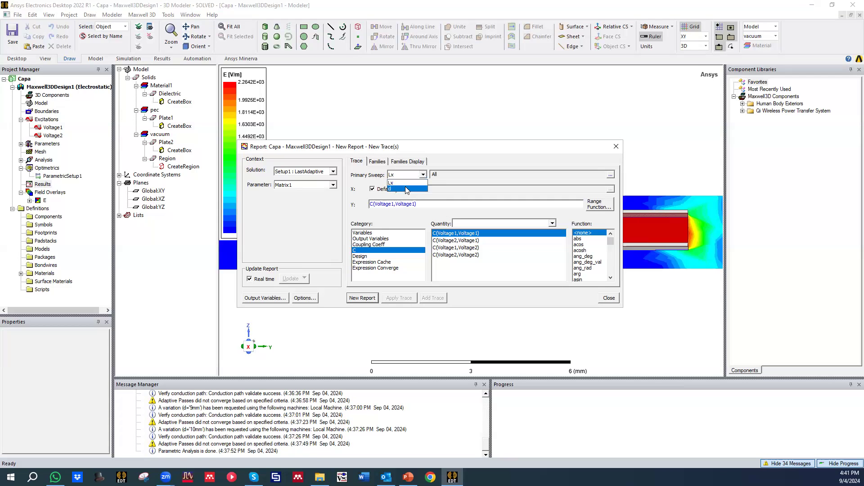
{"action": "left_click", "coordinate": [407, 189]}
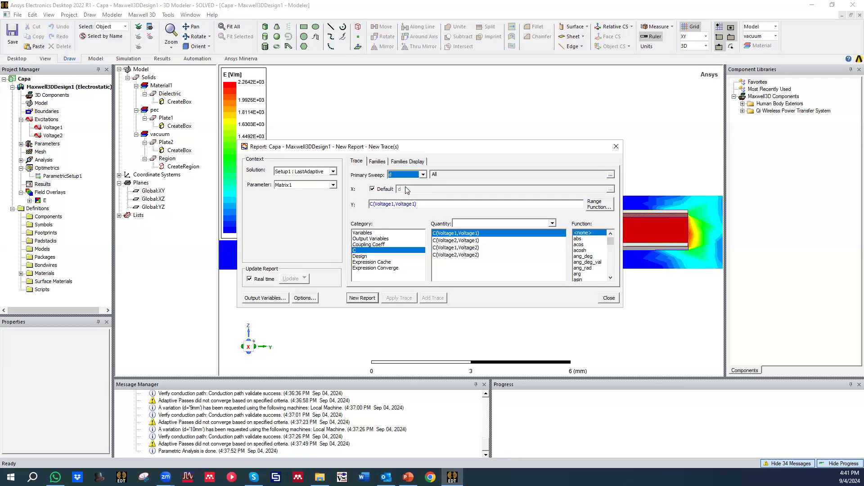
{"action": "left_click", "coordinate": [368, 298]}
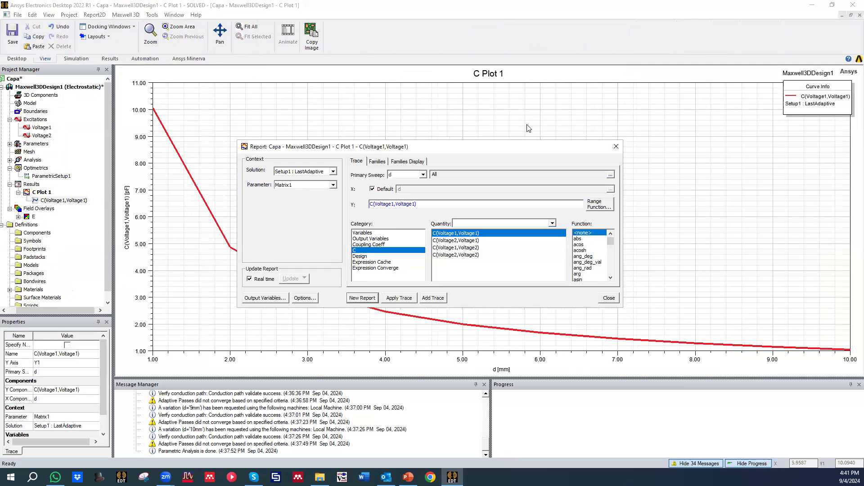
{"action": "left_click_drag", "start_coordinate": [557, 152], "coordinate": [863, 118]}
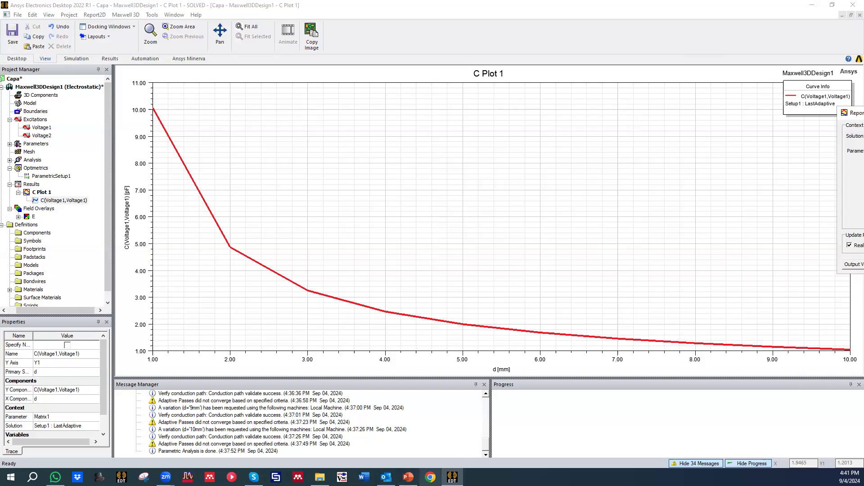
{"action": "mouse_move", "coordinate": [386, 477]}
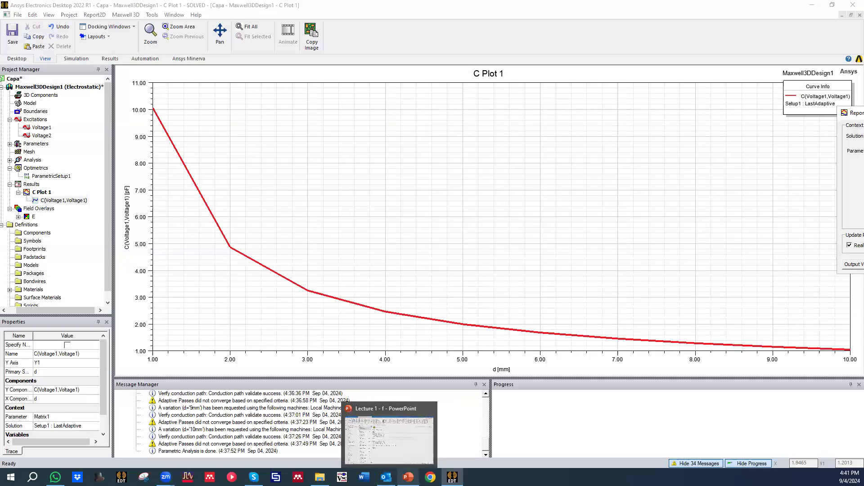
Step: Compare the simulated capacitance curve with the theoretical capacitance graph on slide 20 of the lecture in PowerPoint
{"action": "left_click", "coordinate": [408, 477]}
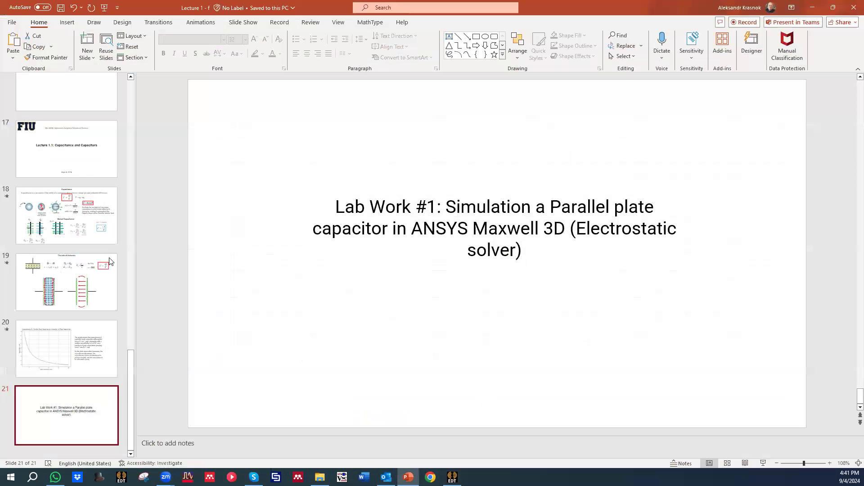
{"action": "left_click", "coordinate": [84, 350]}
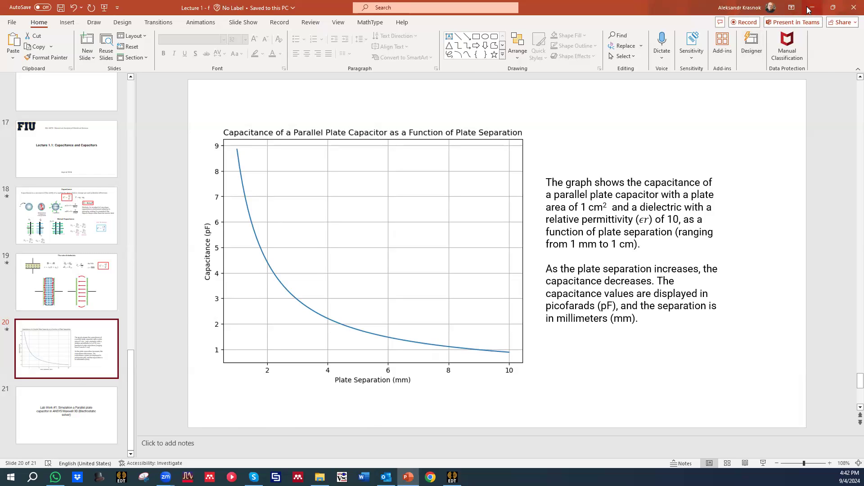
{"action": "key", "text": "alt+Tab"}
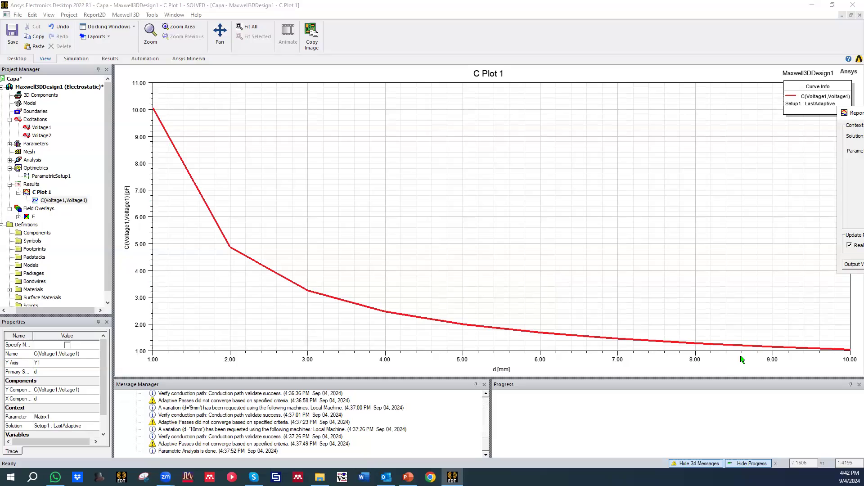
{"action": "scroll", "coordinate": [217, 158], "scroll_direction": "up", "scroll_amount": 1}
{"action": "scroll", "coordinate": [217, 159], "scroll_direction": "down", "scroll_amount": 1}
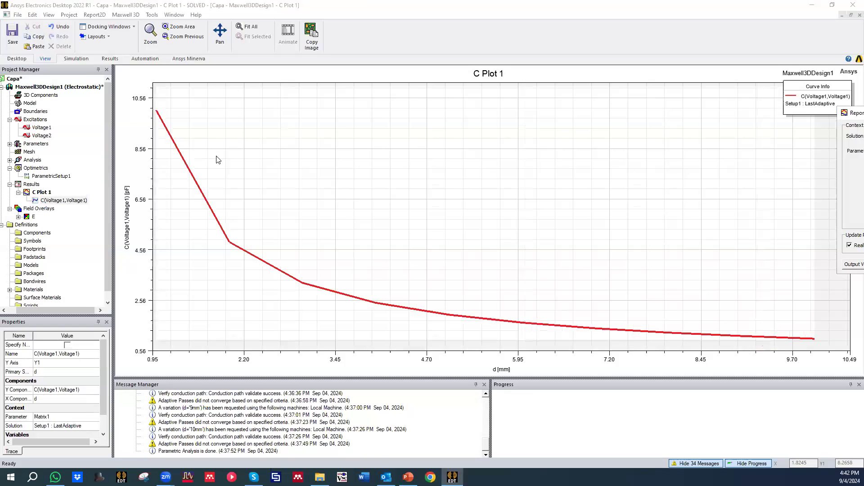
{"action": "scroll", "coordinate": [219, 161], "scroll_direction": "up", "scroll_amount": 1}
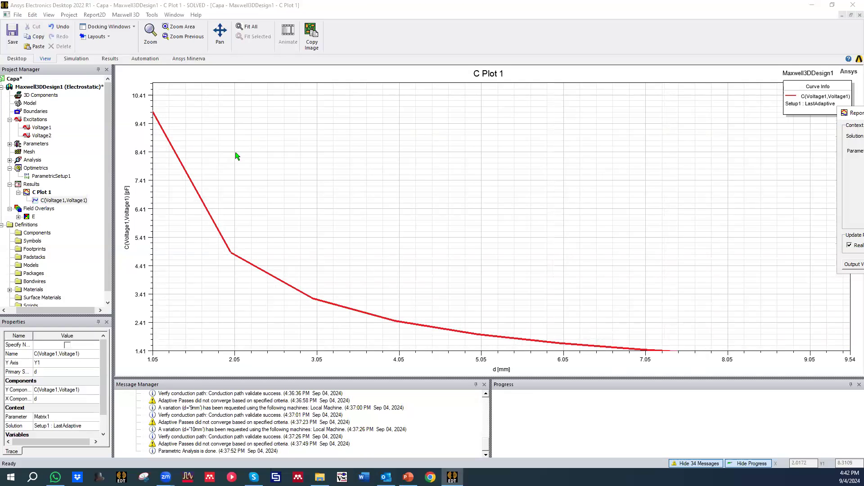
{"action": "left_click", "coordinate": [247, 27]}
{"action": "left_click", "coordinate": [276, 160]}
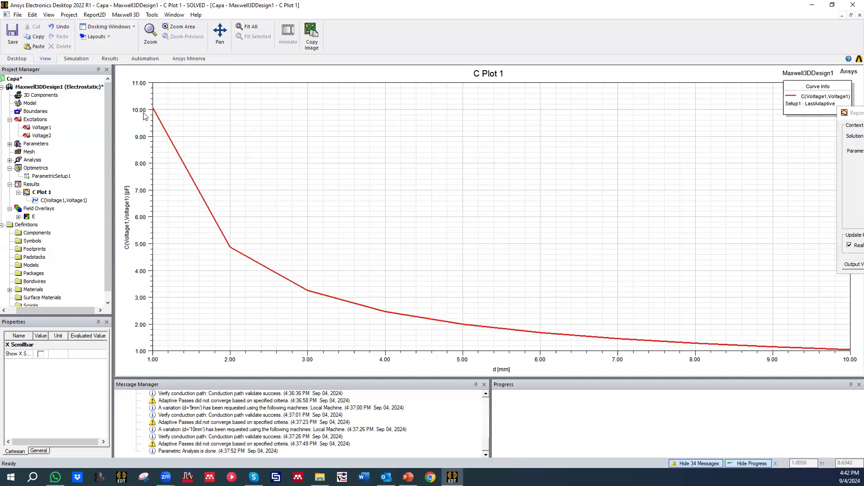
{"action": "left_click", "coordinate": [408, 477]}
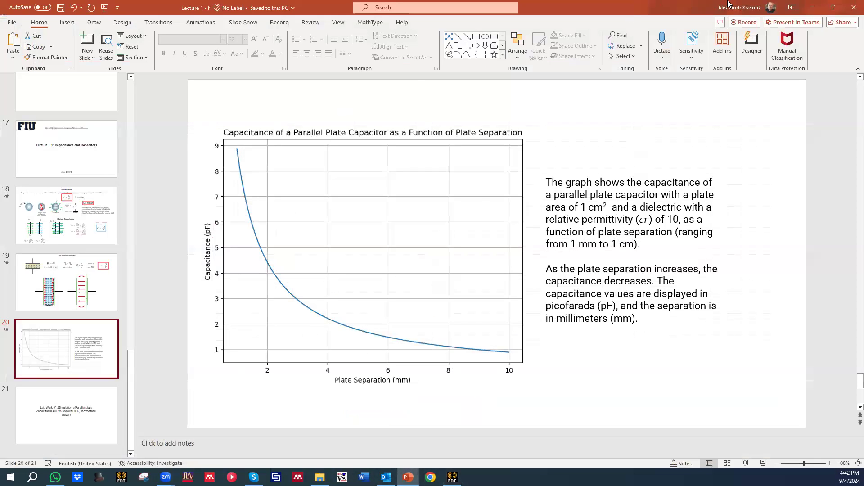
{"action": "key", "text": "alt+Tab"}
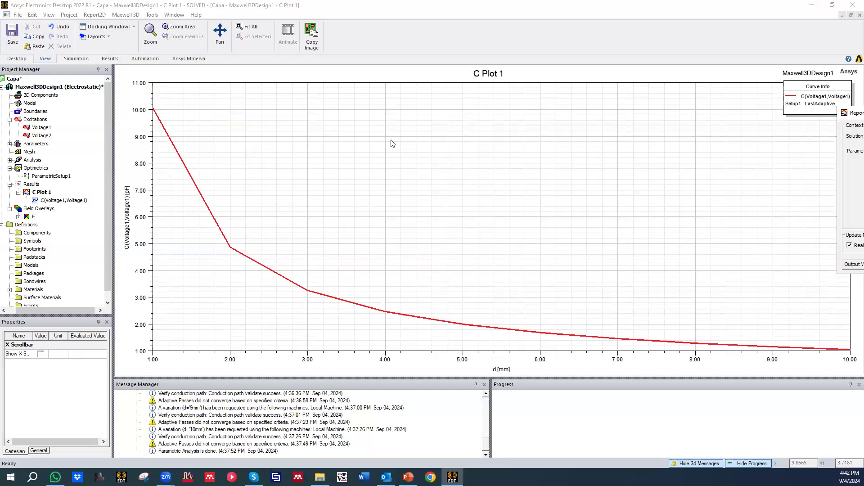
Step: Close the capacitance plot's report dialog and start a new electrostatic data-table report
{"action": "left_click_drag", "start_coordinate": [856, 112], "coordinate": [391, 140]}
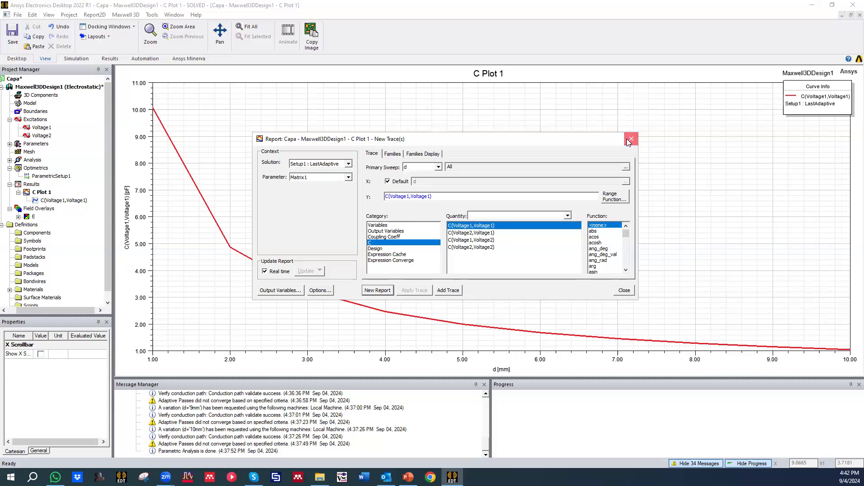
{"action": "left_click", "coordinate": [631, 140]}
{"action": "left_click", "coordinate": [39, 193]}
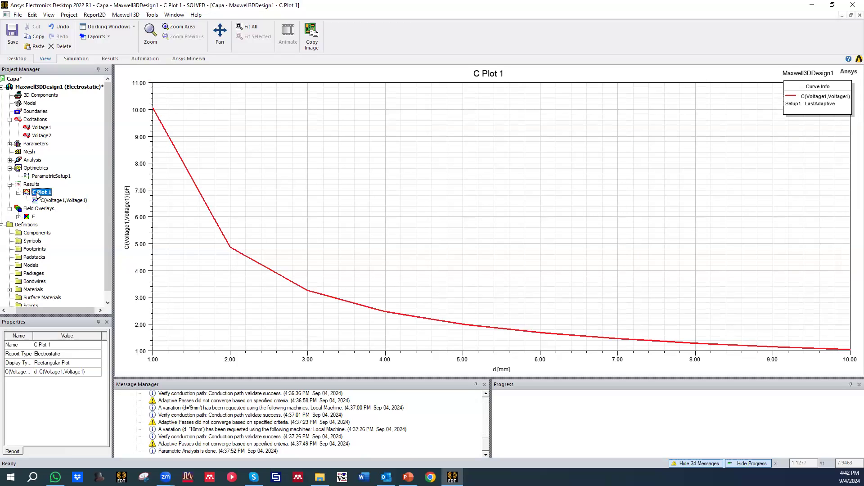
{"action": "right_click", "coordinate": [30, 185]}
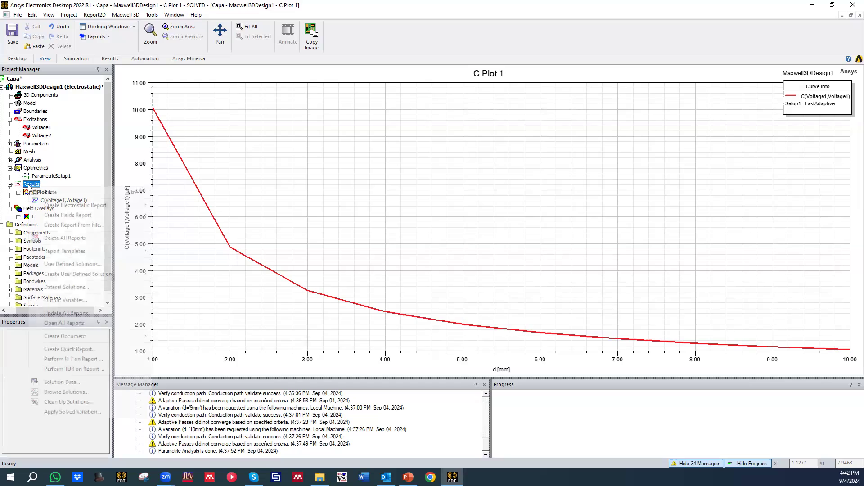
{"action": "mouse_move", "coordinate": [104, 210]}
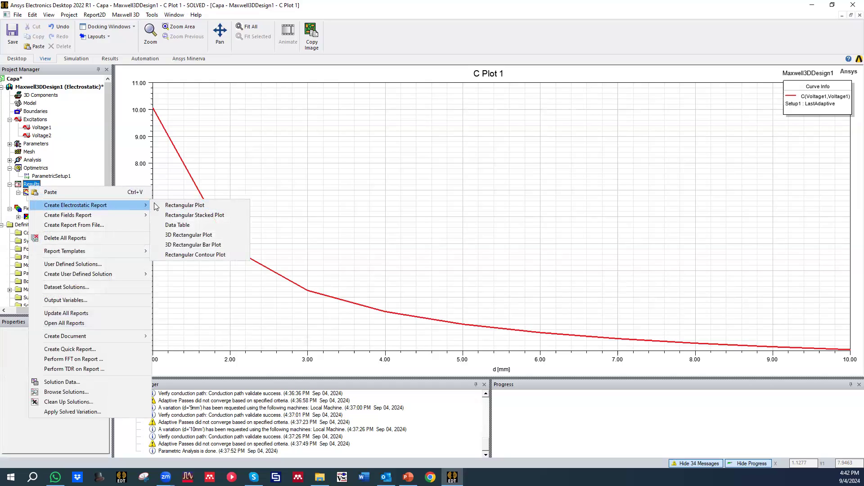
{"action": "left_click", "coordinate": [193, 225]}
Step: Tabulate C(Voltage1,Voltage1) from Matrix1 against primary sweep d as a new report, and close the report dialog
{"action": "left_click", "coordinate": [430, 167]}
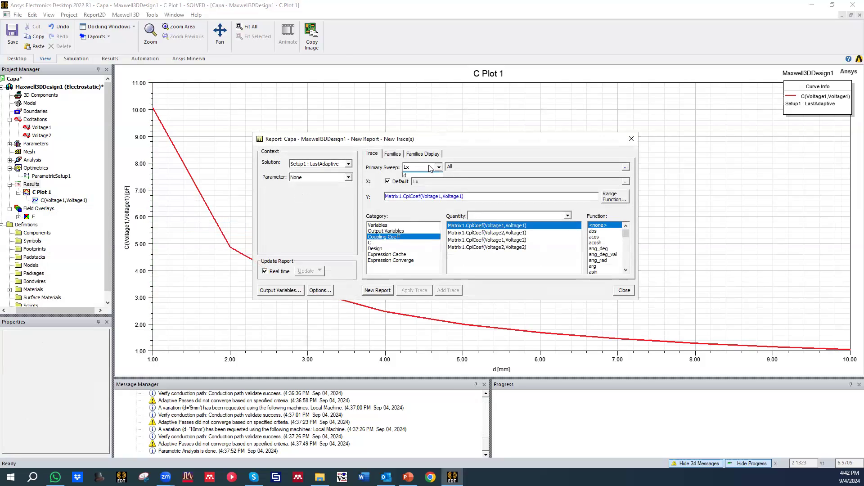
{"action": "left_click", "coordinate": [420, 181]}
{"action": "left_click", "coordinate": [314, 179]}
{"action": "left_click", "coordinate": [315, 190]}
{"action": "left_click", "coordinate": [374, 243]}
{"action": "left_click", "coordinate": [379, 290]}
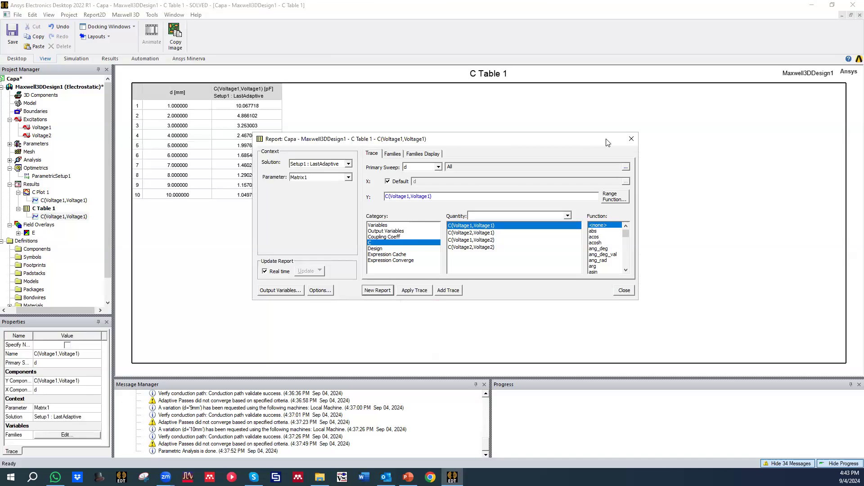
{"action": "left_click", "coordinate": [629, 141]}
{"action": "left_click", "coordinate": [255, 107]}
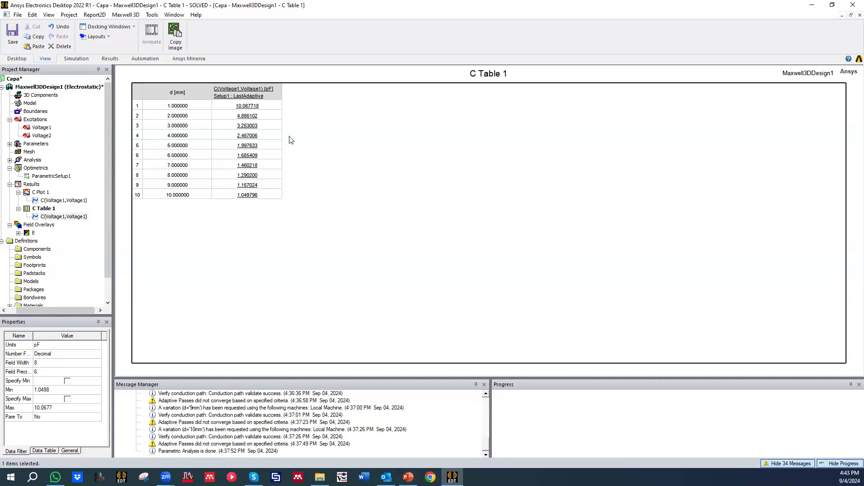
{"action": "right_click", "coordinate": [304, 136]}
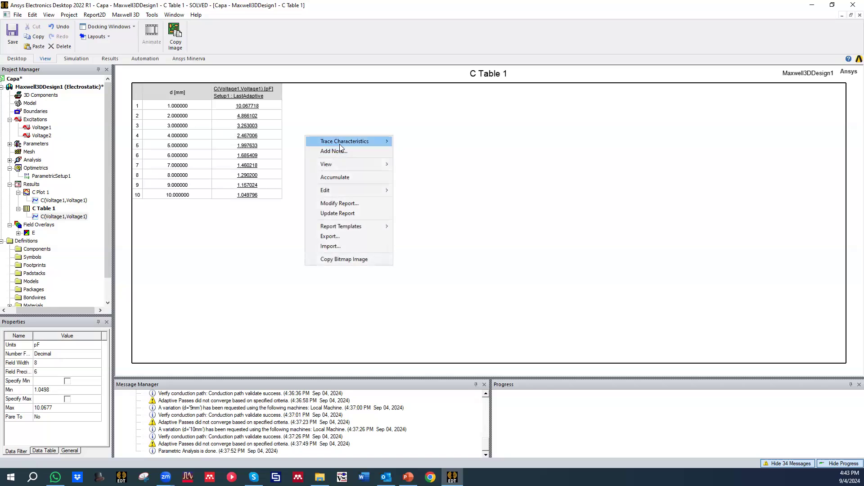
{"action": "left_click", "coordinate": [343, 235]}
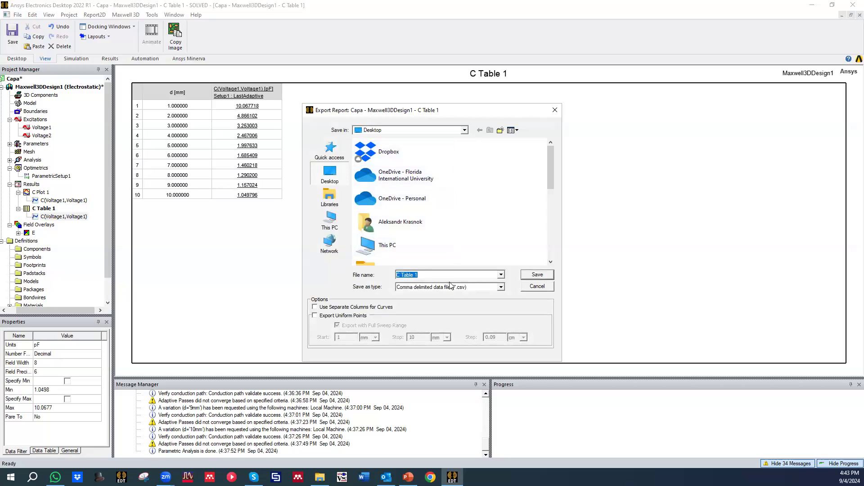
{"action": "left_click", "coordinate": [481, 287]}
{"action": "left_click", "coordinate": [464, 313]}
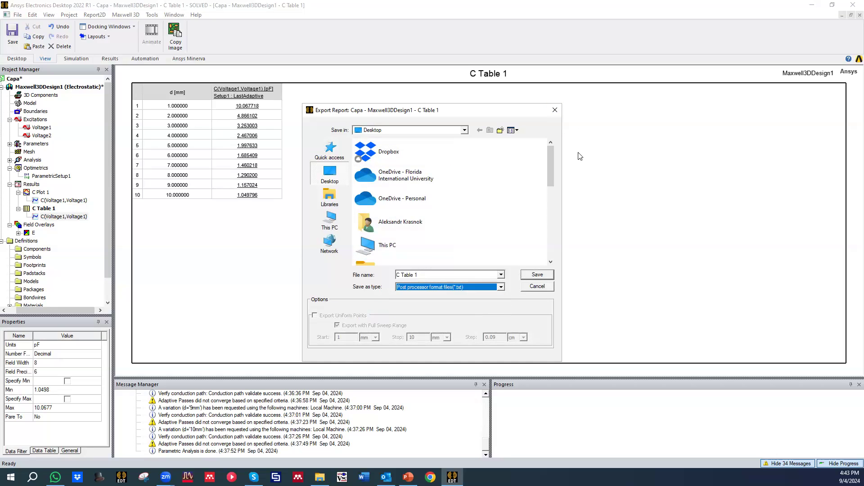
{"action": "left_click", "coordinate": [554, 111]}
Step: Check the tabulated capacitances against the theoretical graph in PowerPoint, and return to Ansys Electronics Desktop
{"action": "mouse_move", "coordinate": [387, 477]}
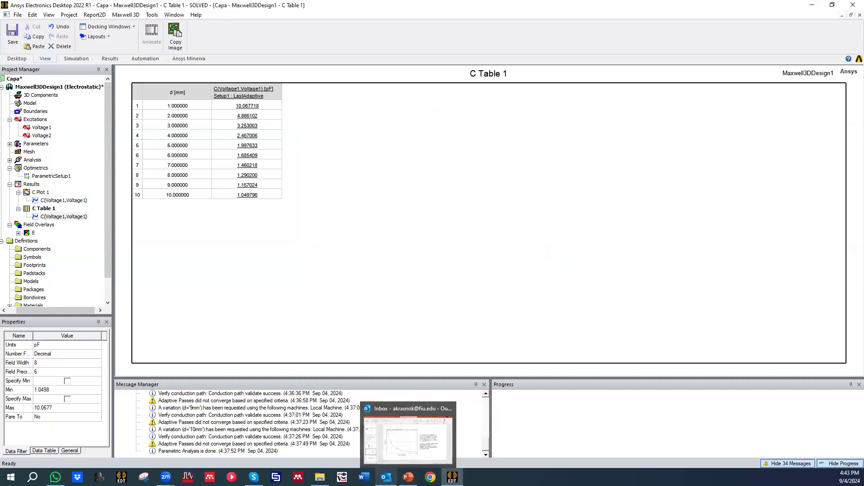
{"action": "left_click", "coordinate": [408, 477]}
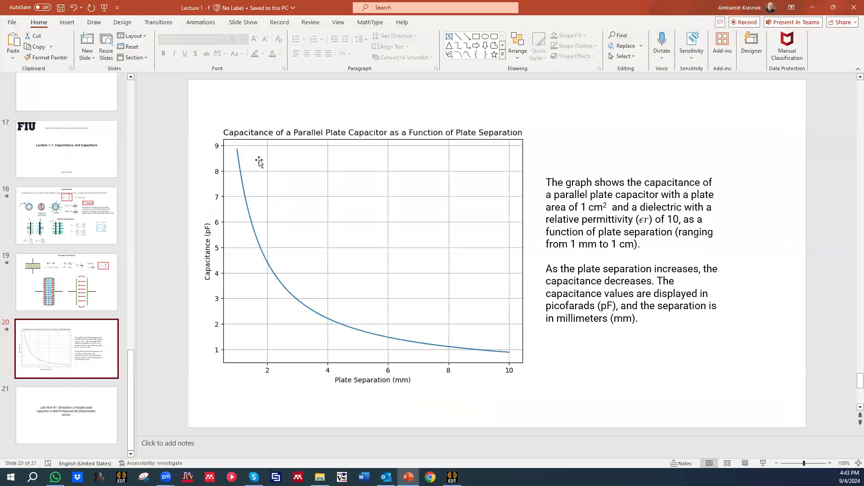
{"action": "left_click", "coordinate": [812, 7]}
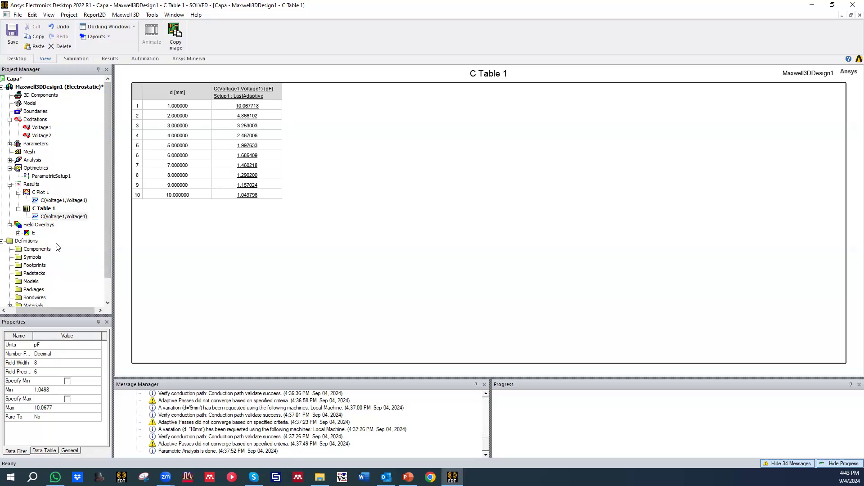
Step: Reopen the capacitor's 3D model and examine the electric field overlays around the plates from several angles
{"action": "left_click", "coordinate": [33, 87]}
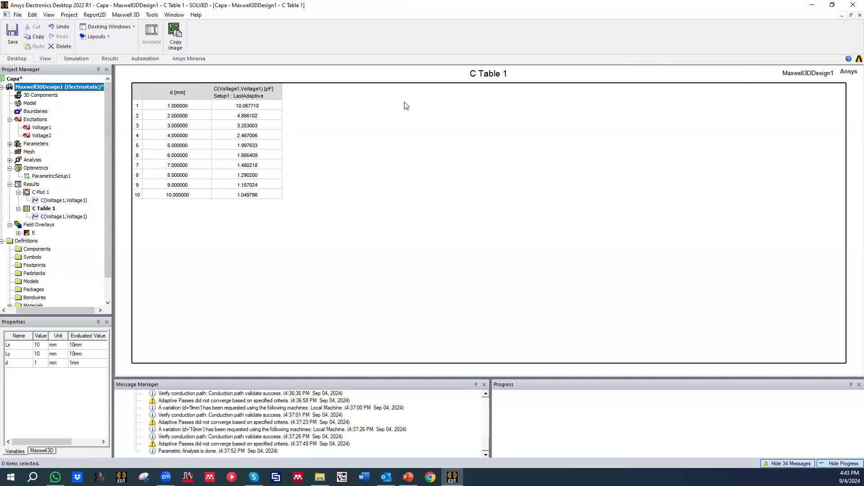
{"action": "double_click", "coordinate": [48, 97]}
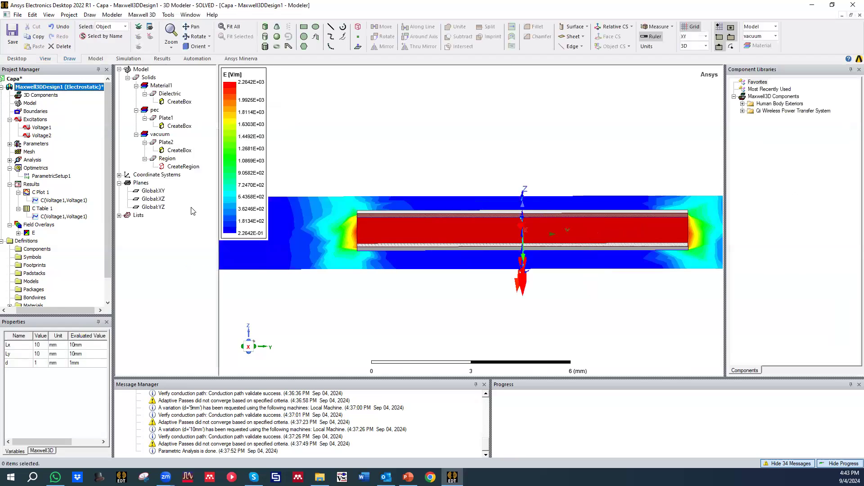
{"action": "middle_click_drag", "start_coordinate": [347, 212], "coordinate": [347, 213]}
{"action": "middle_click_drag", "start_coordinate": [373, 221], "coordinate": [372, 252]}
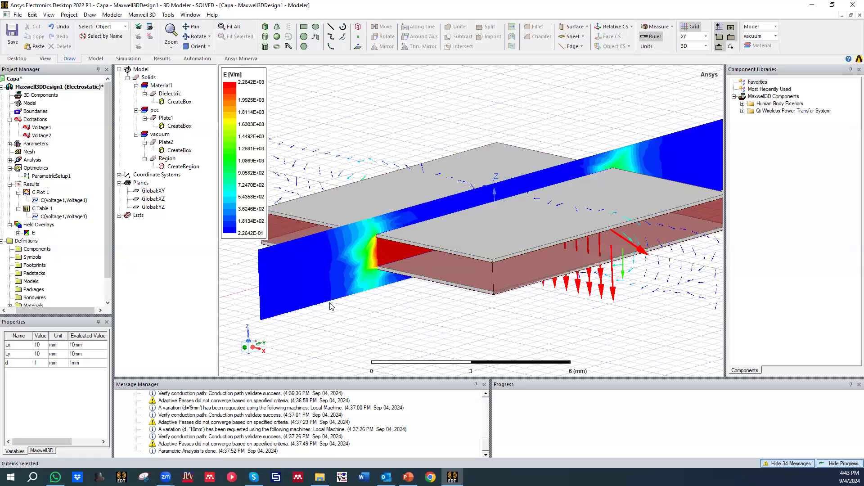
{"action": "scroll", "coordinate": [367, 266], "scroll_direction": "up", "scroll_amount": 1}
{"action": "scroll", "coordinate": [417, 261], "scroll_direction": "down", "scroll_amount": 1}
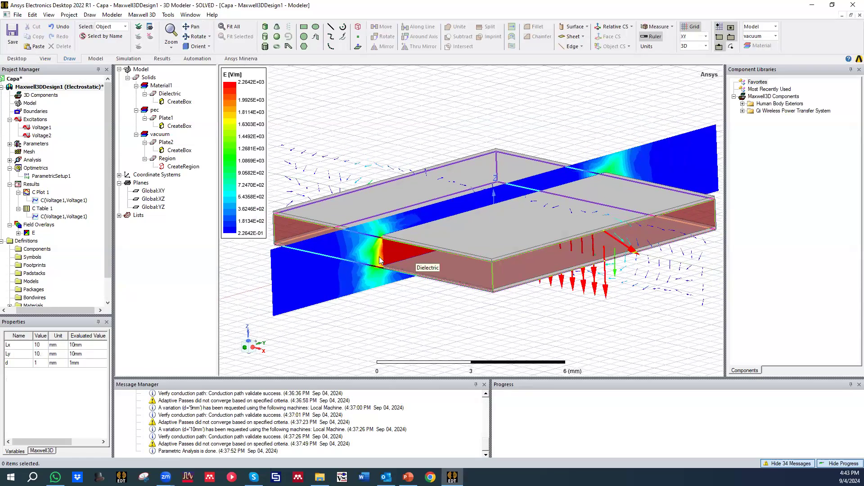
{"action": "middle_click_drag", "start_coordinate": [370, 273], "coordinate": [299, 240]}
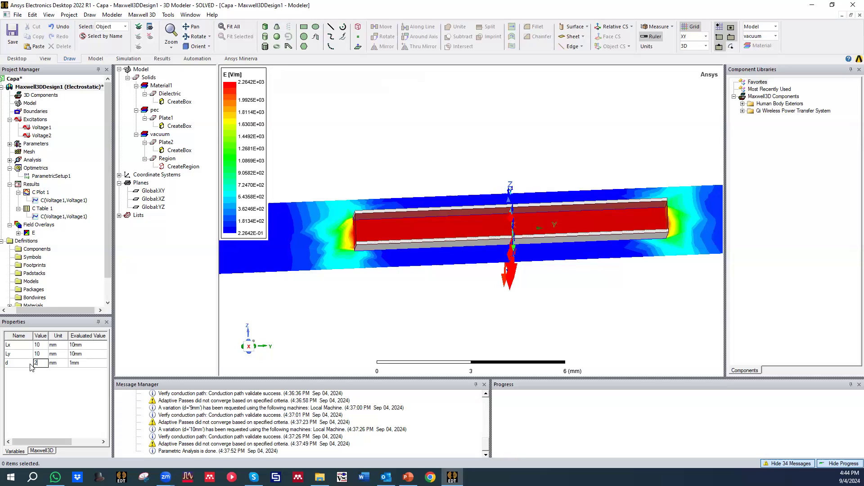
Step: Set the design variable d to 2 mm and inspect the electric field vectors around the plates
{"action": "key", "text": "Return"}
{"action": "middle_click_drag", "start_coordinate": [293, 249], "coordinate": [432, 232]}
{"action": "scroll", "coordinate": [562, 220], "scroll_direction": "down", "scroll_amount": 3}
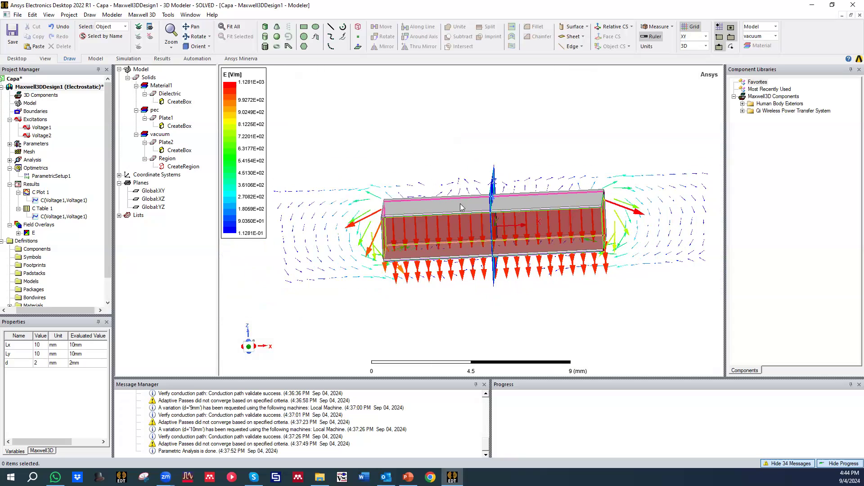
{"action": "mouse_move", "coordinate": [367, 233]}
{"action": "middle_mouse_down"}
{"action": "mouse_move", "coordinate": [367, 221]}
{"action": "mouse_move", "coordinate": [368, 242]}
{"action": "mouse_move", "coordinate": [371, 230]}
{"action": "middle_mouse_up"}
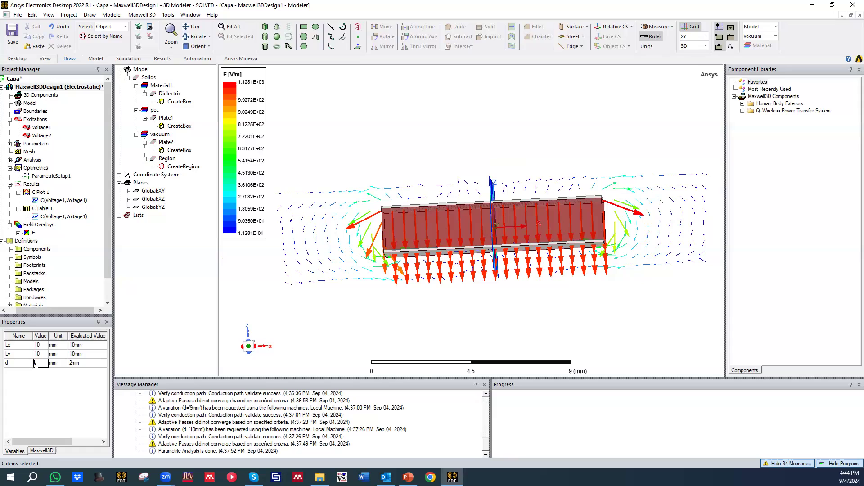
Step: Set the design variable d to 5 mm and inspect the field magnitude and vectors around the capacitor
{"action": "key", "text": "Return"}
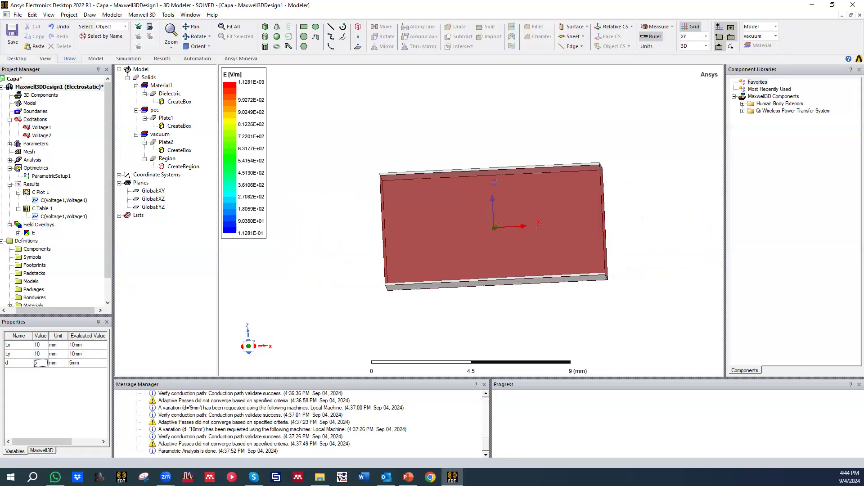
{"action": "middle_click_drag", "start_coordinate": [436, 200], "coordinate": [496, 209]}
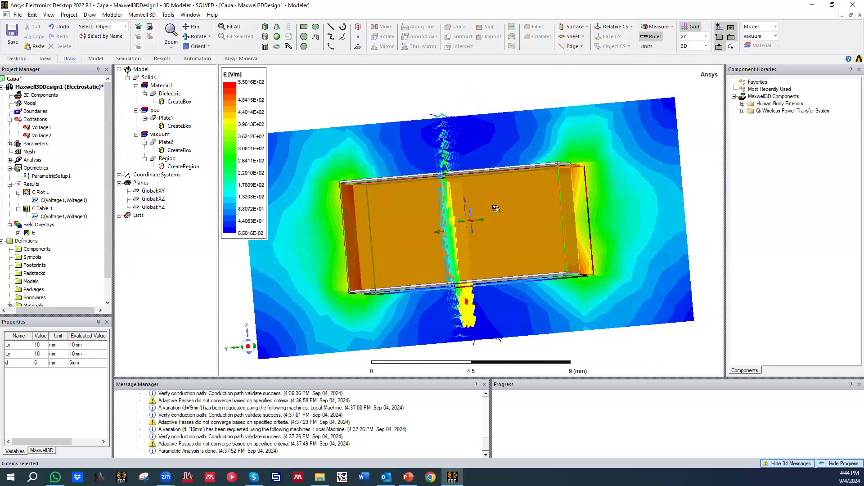
{"action": "middle_click_drag", "start_coordinate": [553, 182], "coordinate": [595, 157]}
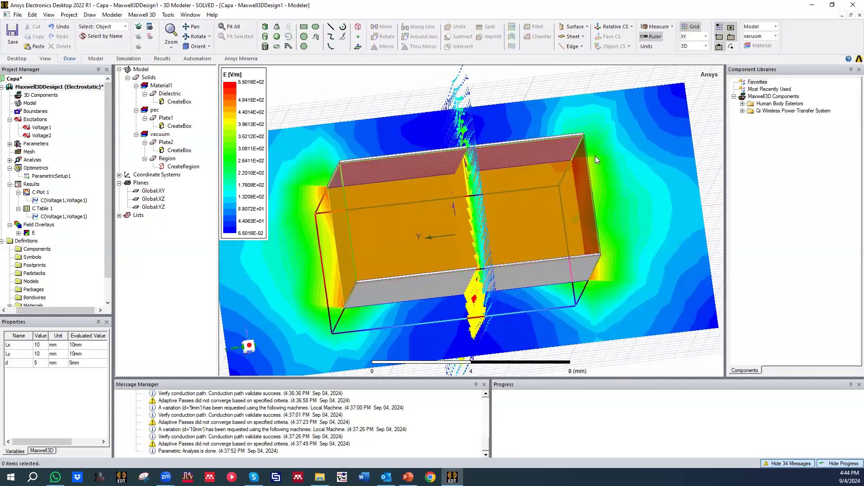
{"action": "middle_click_drag", "start_coordinate": [320, 180], "coordinate": [582, 167]}
{"action": "middle_click_drag", "start_coordinate": [569, 270], "coordinate": [611, 258]}
{"action": "middle_click_drag", "start_coordinate": [554, 202], "coordinate": [408, 203]}
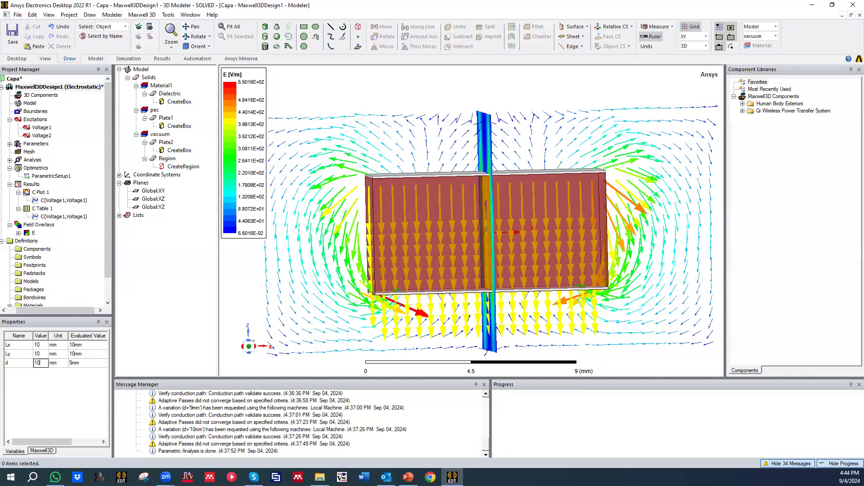
Step: Set the design variable d to 10 mm and inspect the electric field overlays between and around the plates
{"action": "key", "text": "Return"}
{"action": "left_click_drag", "start_coordinate": [417, 193], "coordinate": [352, 203], "text": "alt"}
{"action": "scroll", "coordinate": [388, 220], "scroll_direction": "up", "scroll_amount": 1}
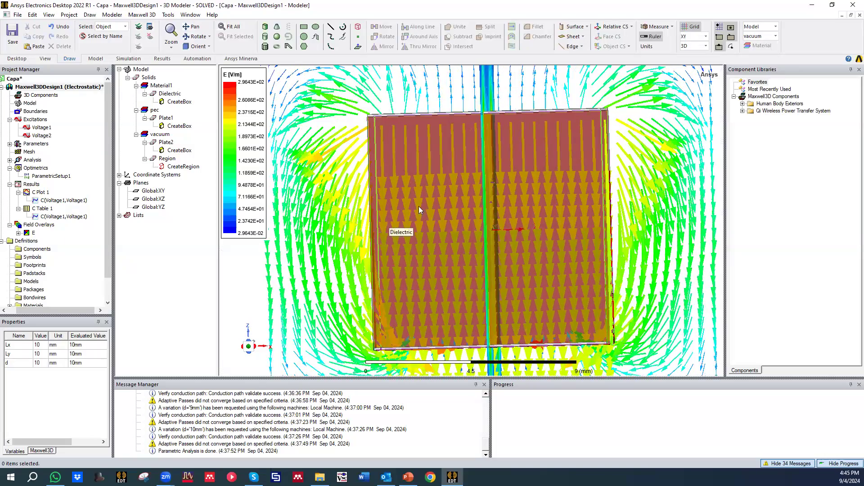
{"action": "scroll", "coordinate": [419, 206], "scroll_direction": "down", "scroll_amount": 2}
{"action": "left_click_drag", "start_coordinate": [402, 259], "coordinate": [339, 248], "text": "alt"}
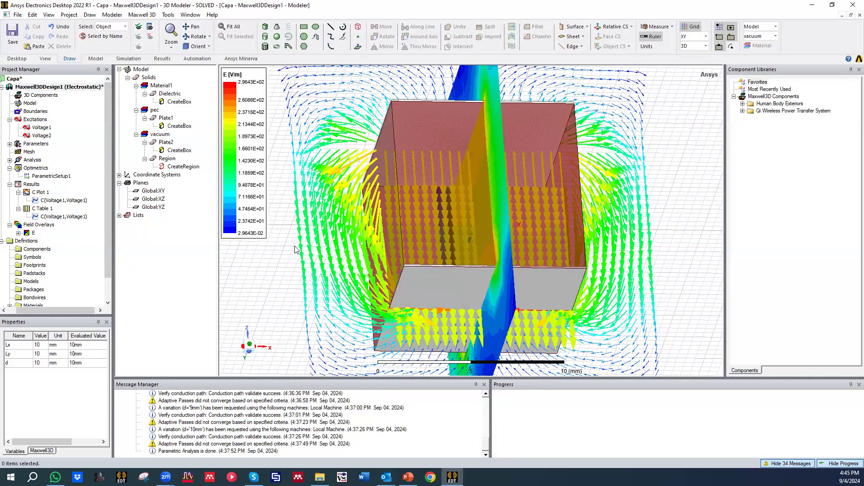
{"action": "scroll", "coordinate": [68, 243], "scroll_direction": "down", "scroll_amount": 1}
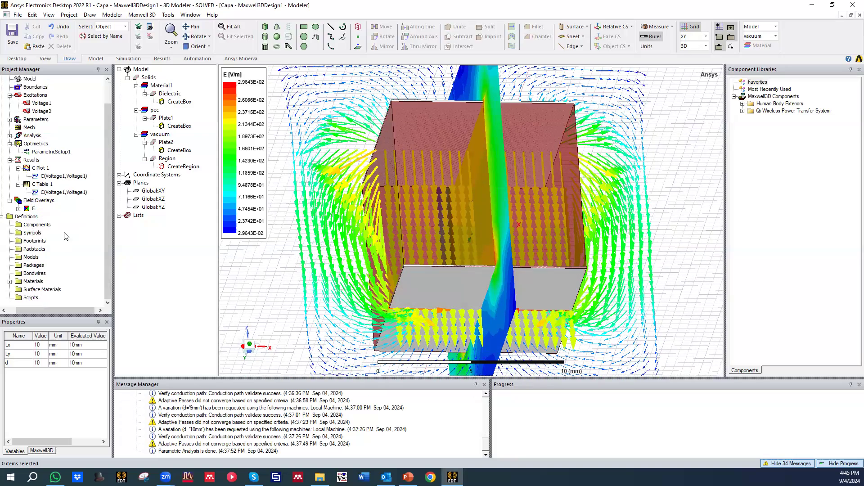
{"action": "left_click_drag", "start_coordinate": [390, 236], "coordinate": [435, 191], "text": "alt"}
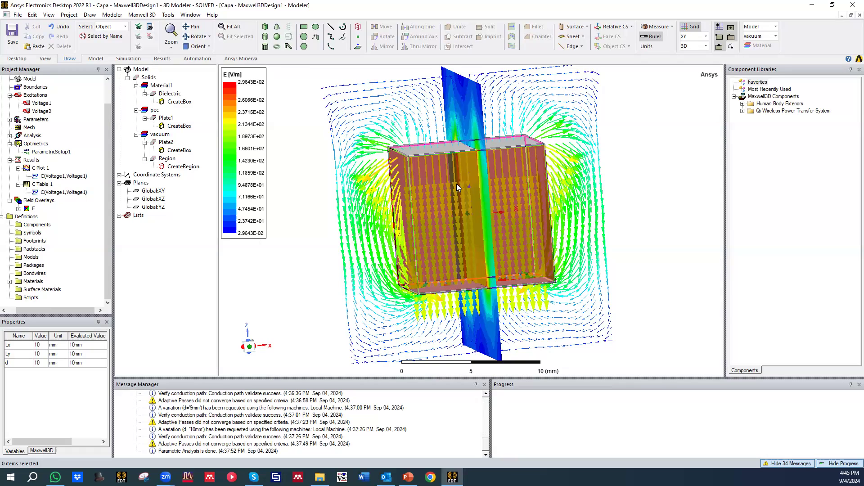
{"action": "scroll", "coordinate": [455, 183], "scroll_direction": "down", "scroll_amount": 2}
{"action": "mouse_move", "coordinate": [459, 233]}
{"action": "middle_mouse_down"}
{"action": "mouse_move", "coordinate": [460, 186]}
{"action": "mouse_move", "coordinate": [459, 223]}
{"action": "middle_mouse_up"}
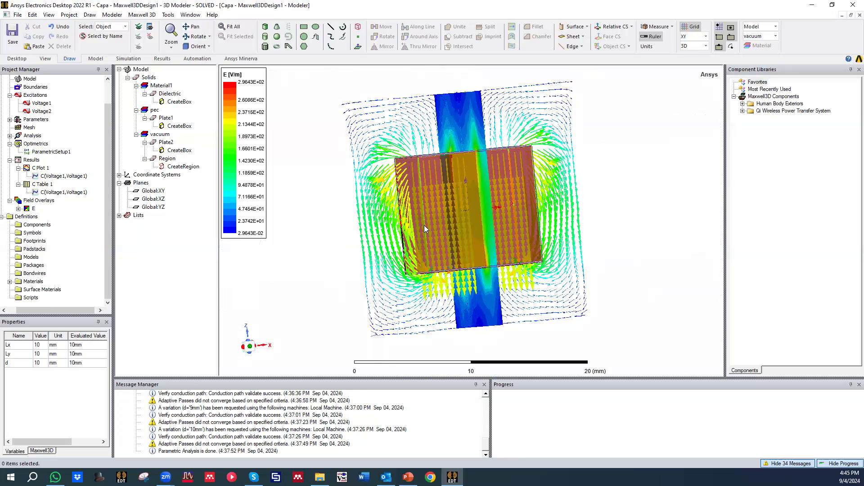
Step: Reopen the capacitance-versus-d curve in C Plot 1 and close its report dialog
{"action": "left_click", "coordinate": [49, 176]}
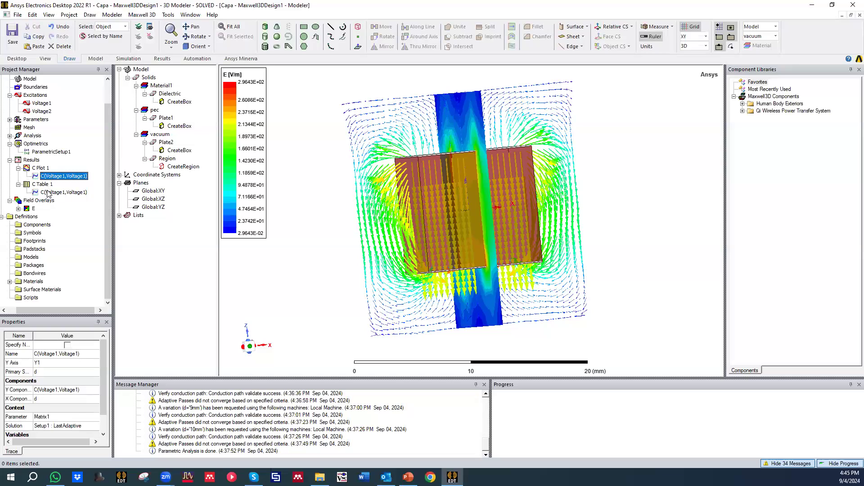
{"action": "double_click", "coordinate": [47, 193]}
{"action": "double_click", "coordinate": [48, 176]}
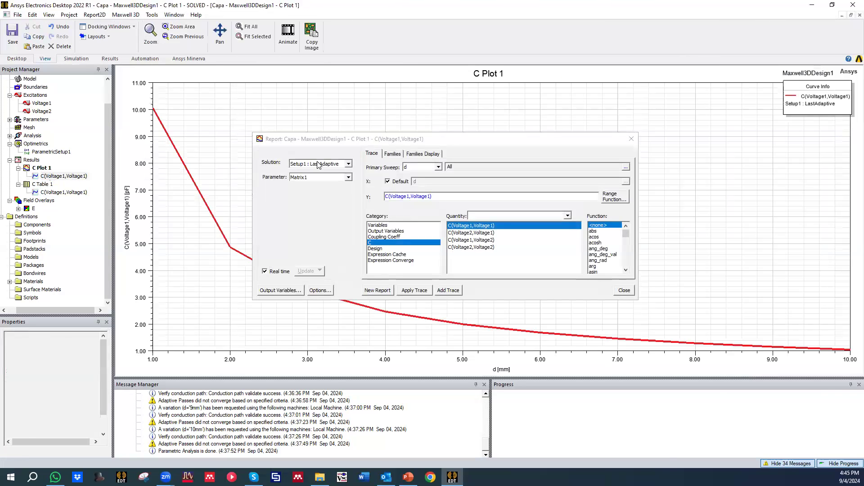
{"action": "left_click", "coordinate": [630, 138]}
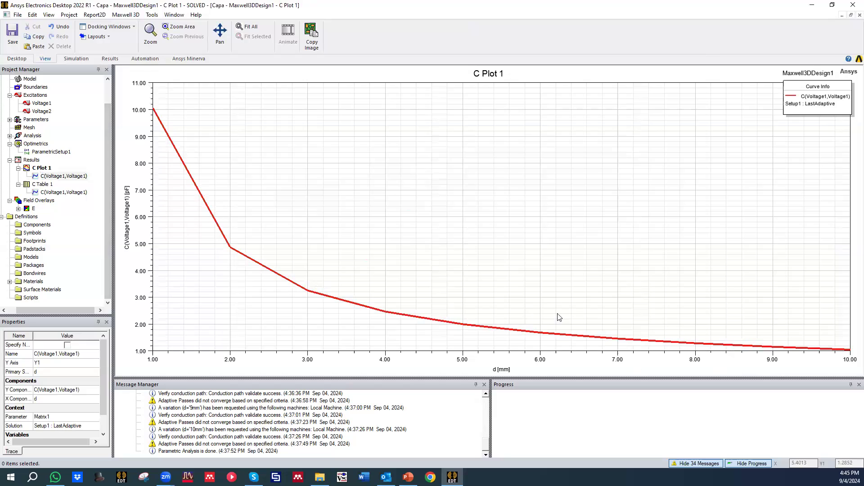